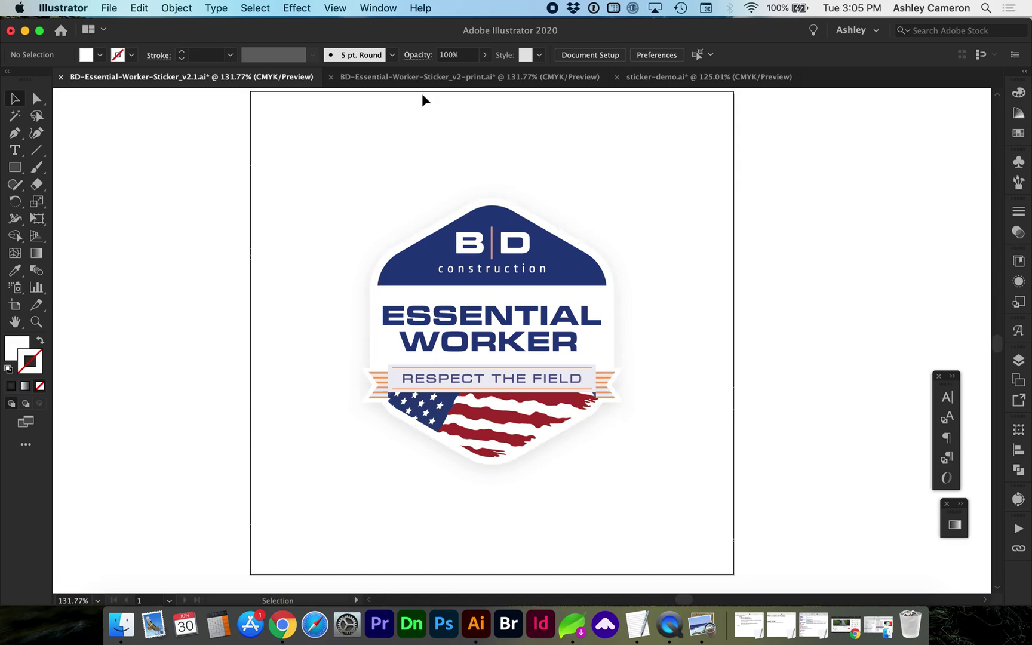
# - Compare the print version showing bleed and trim with the plain v2.1 sticker file
pyautogui.click(418, 75)
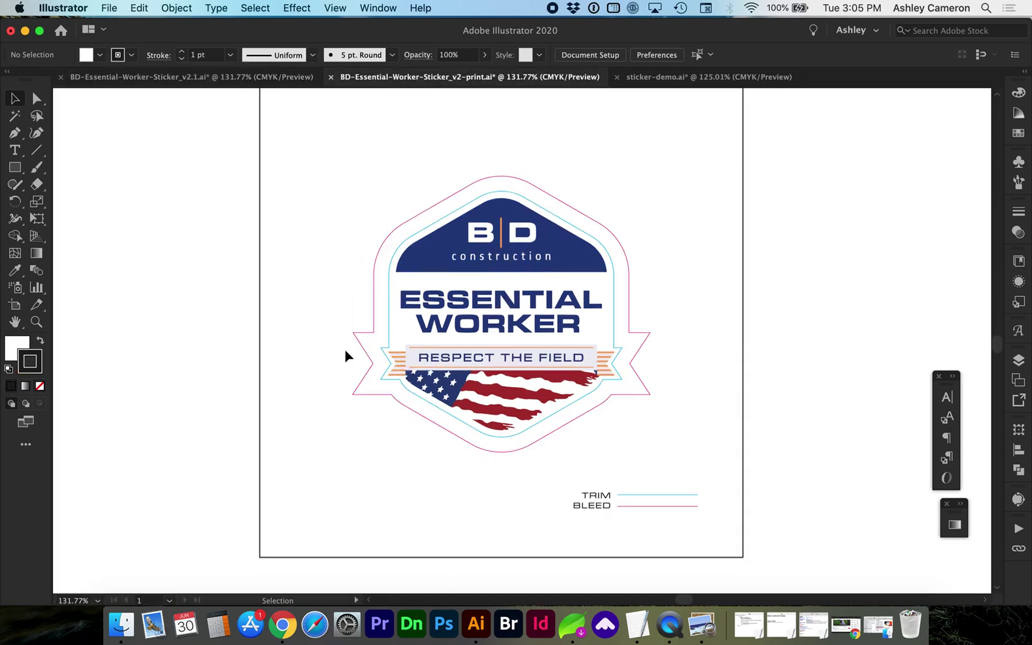
pyautogui.click(185, 76)
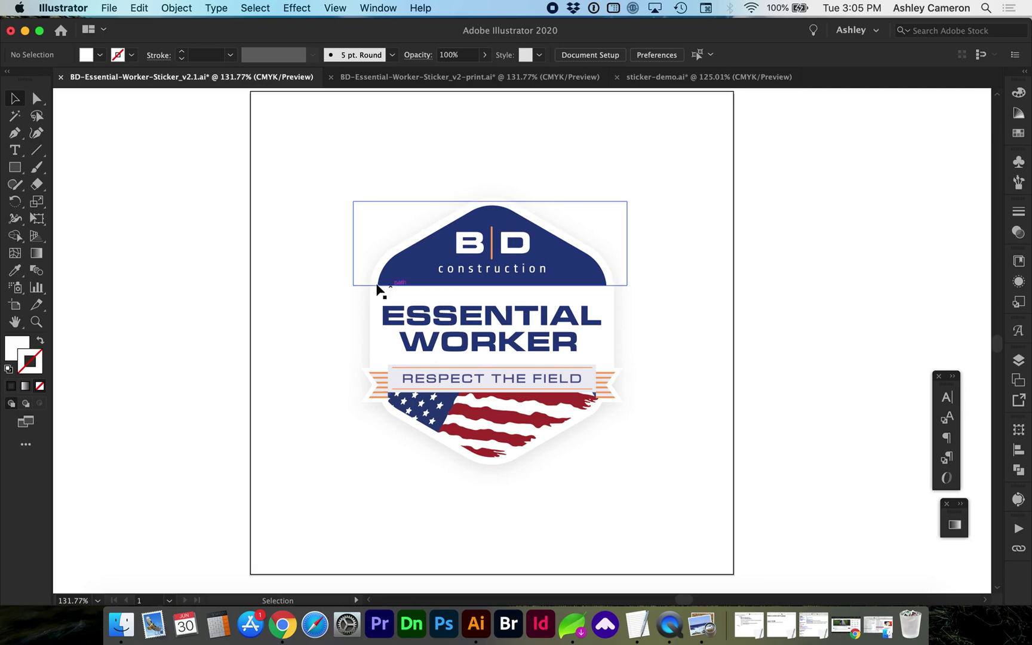
pyautogui.moveTo(353, 200); pyautogui.dragTo(627, 287)
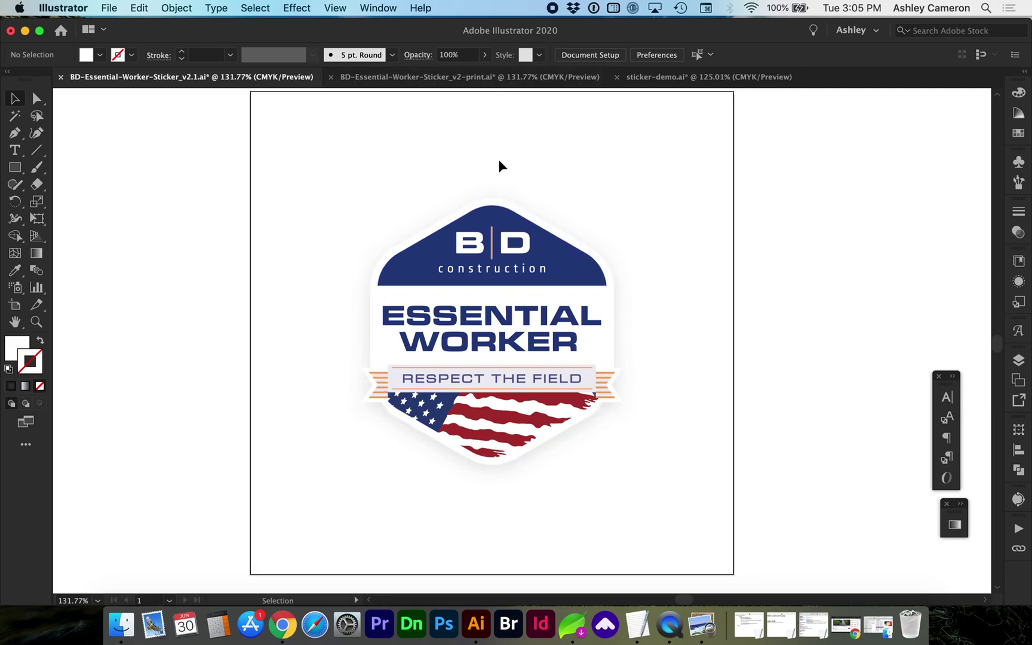
# - In sticker-demo.ai, draw a large circle left of the artboard with black fill and no stroke
pyautogui.click(657, 77)
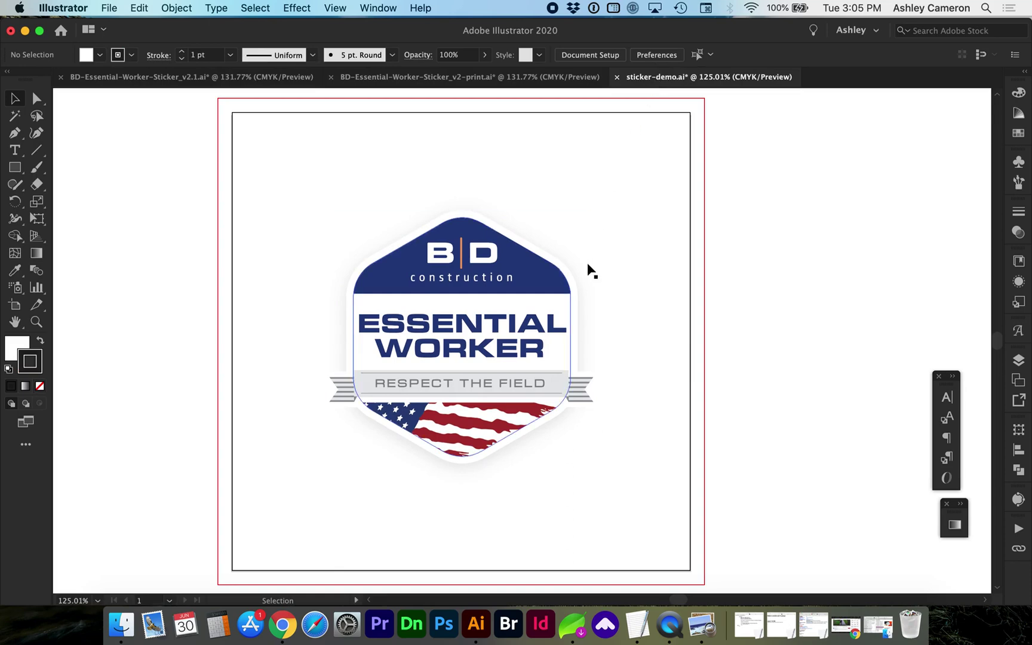
pyautogui.hscroll(-15, 590, 271)
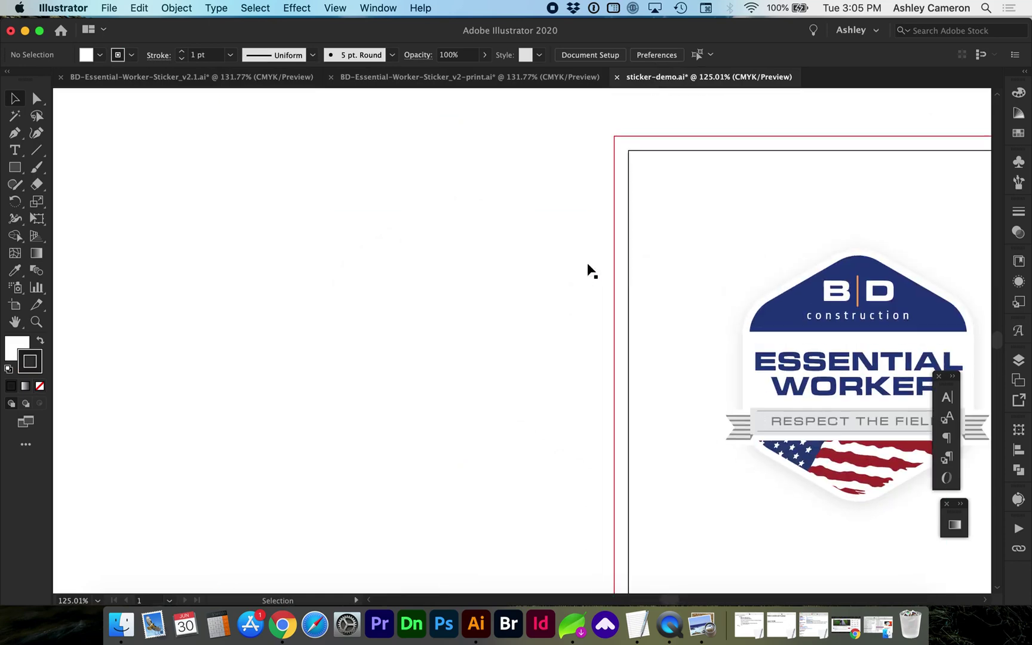
pyautogui.hscroll(-5, 590, 270)
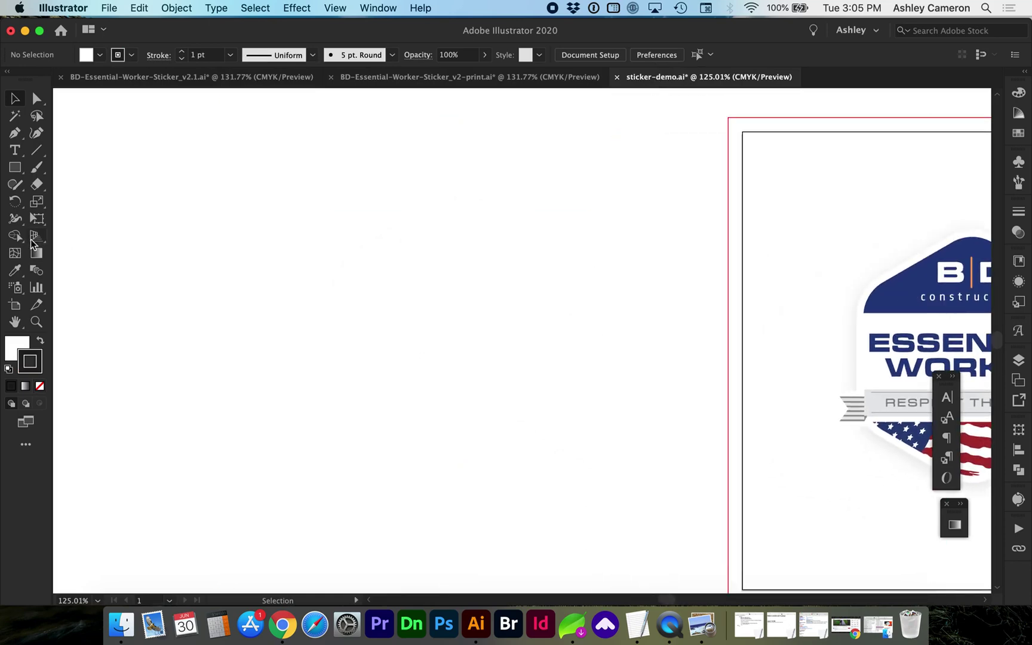
pyautogui.moveTo(15, 167); pyautogui.dragTo(75, 199)
pyautogui.moveTo(303, 222)
pyautogui.mouseDown()
pyautogui.moveTo(435, 403)
pyautogui.moveTo(581, 488)
pyautogui.mouseUp()
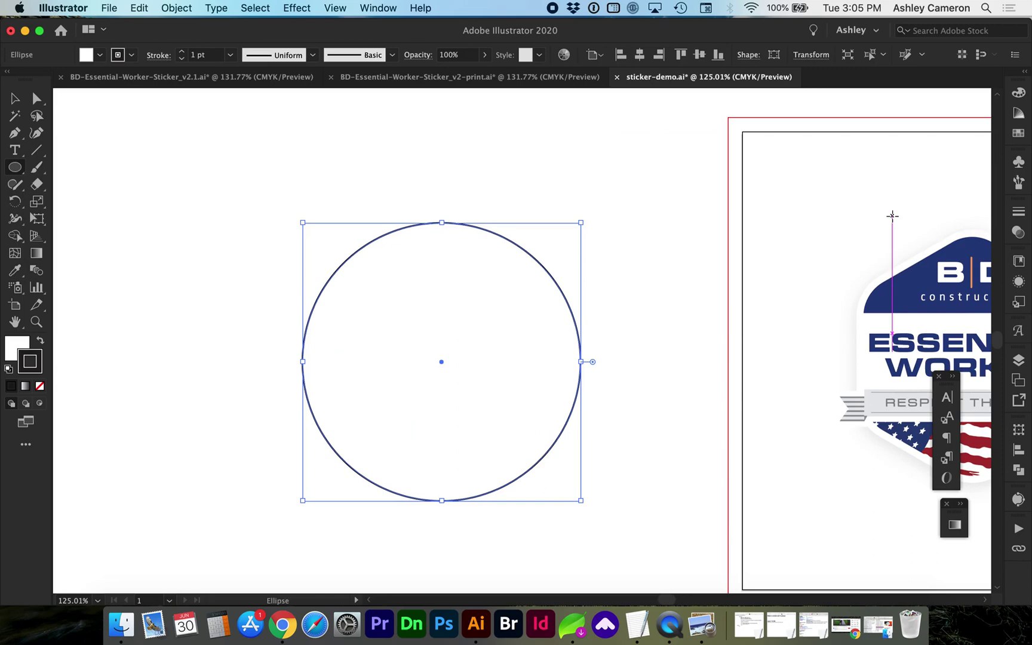
pyautogui.hotkey('shift', 'x')
pyautogui.press('/')
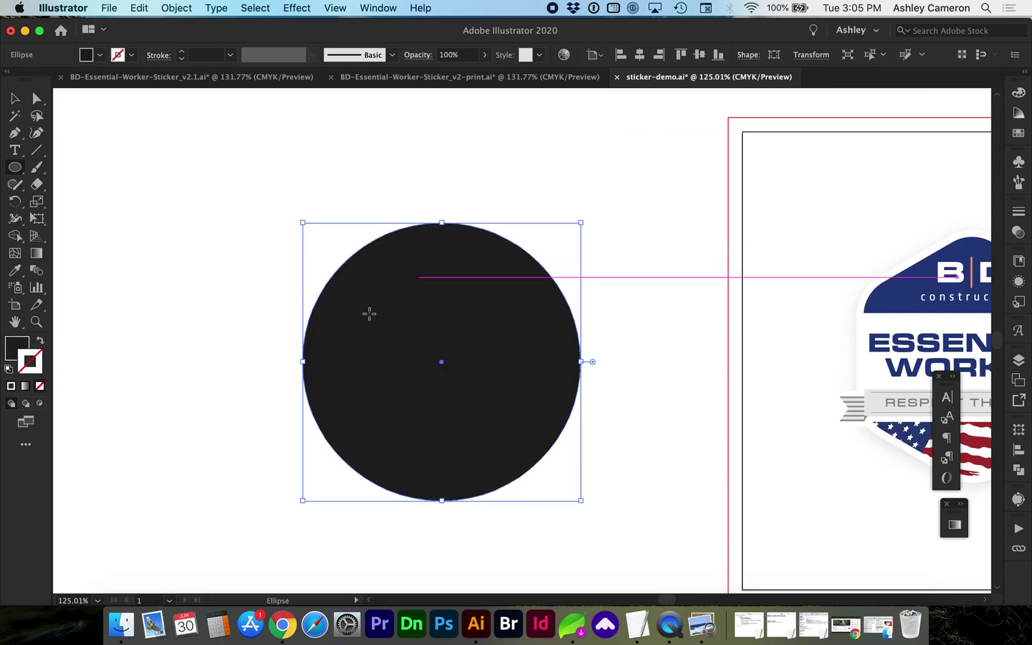
pyautogui.press('v')
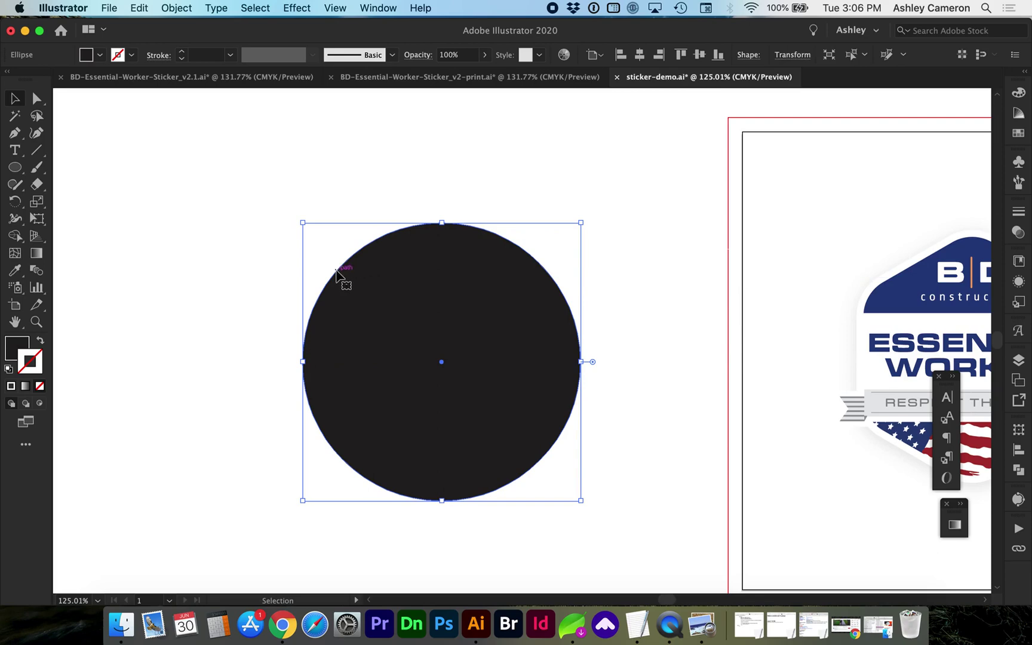
# - Apply Offset Path of 0.125 in to the black circle to create a larger surrounding circle
pyautogui.click(175, 8)
pyautogui.moveTo(209, 329)
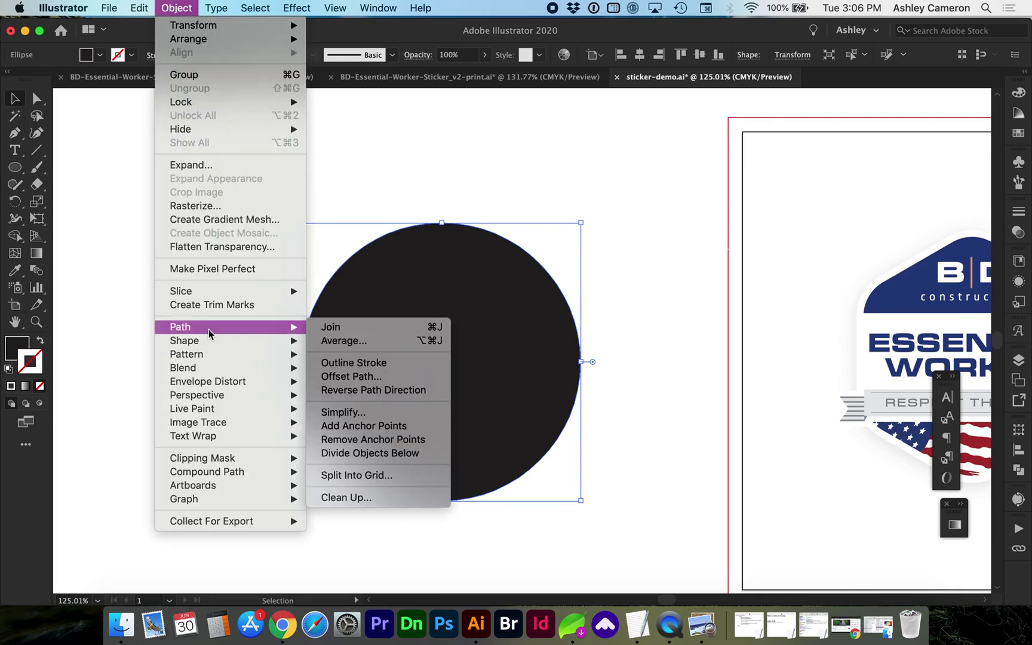
pyautogui.click(338, 375)
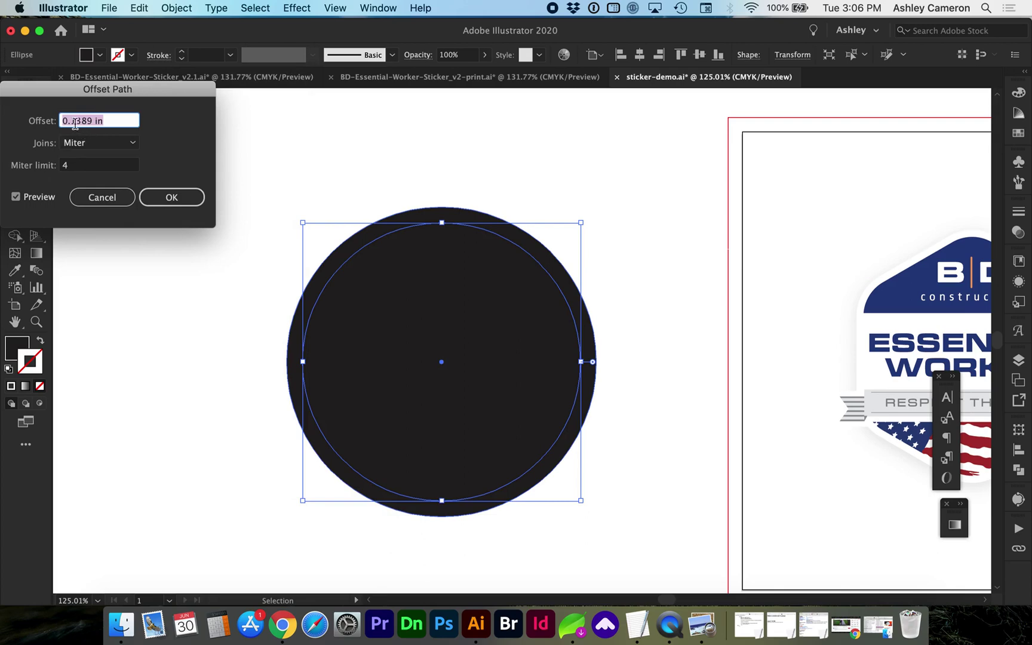
pyautogui.click(71, 121)
pyautogui.moveTo(73, 121)
pyautogui.mouseDown()
pyautogui.moveTo(101, 122)
pyautogui.moveTo(91, 125)
pyautogui.mouseUp()
pyautogui.press('BackSpace')
pyautogui.click(162, 197)
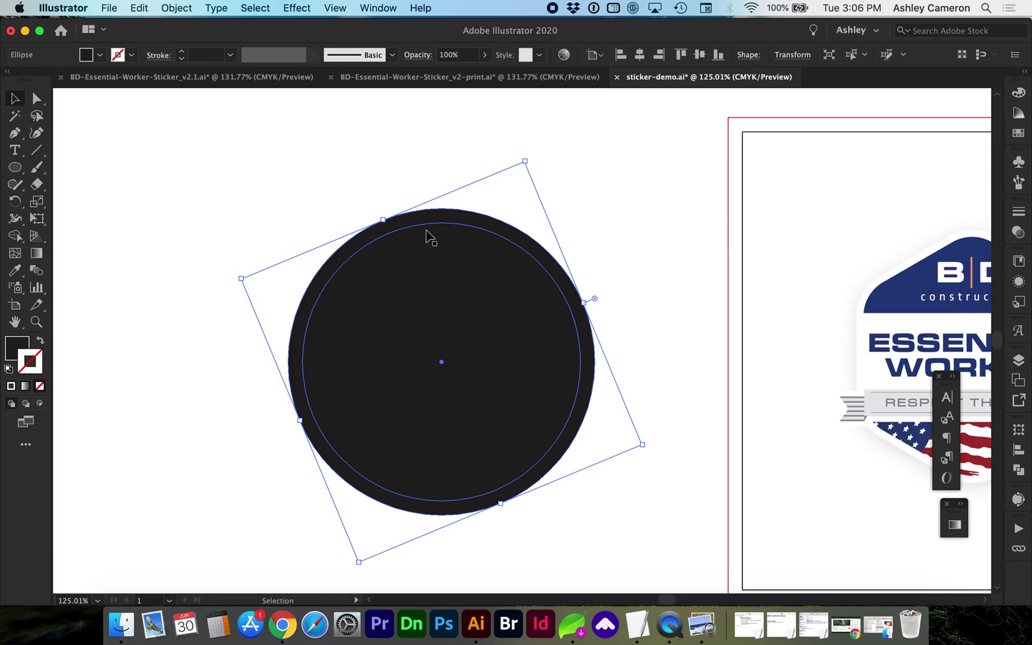
# - Add two new layers named 'bleed' and 'trim'
pyautogui.click(1018, 360)
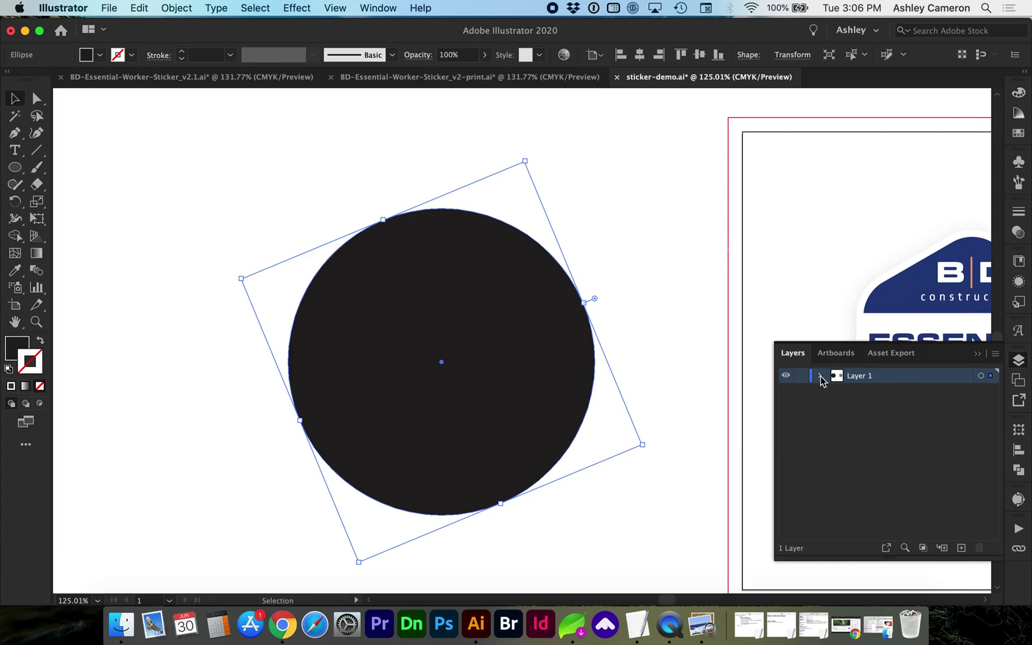
pyautogui.click(960, 547)
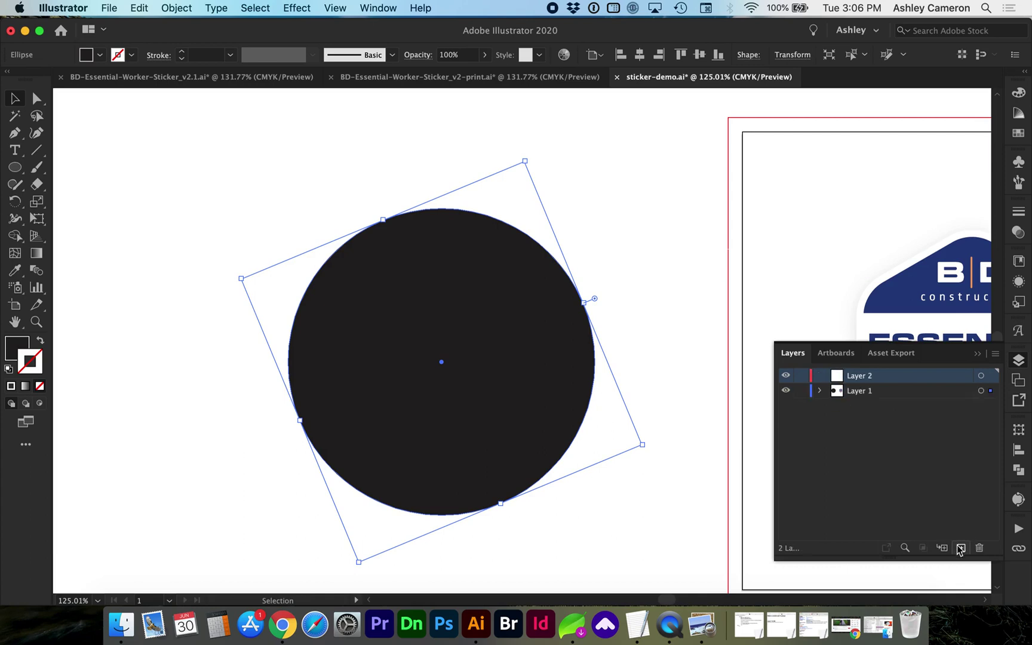
pyautogui.doubleClick(860, 377)
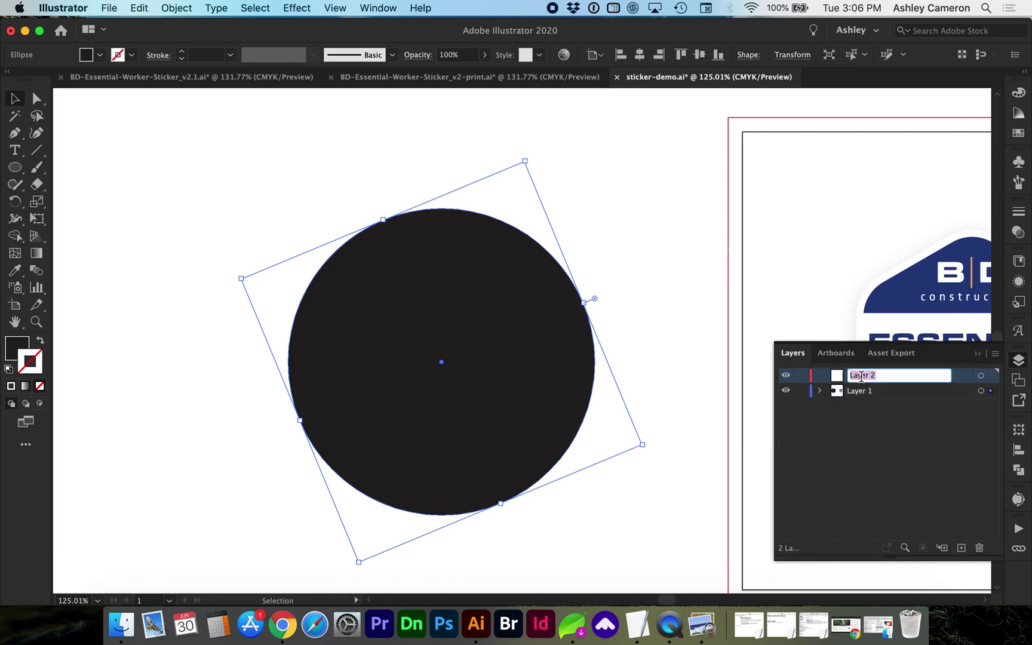
pyautogui.write('bleed')
pyautogui.press('Return')
pyautogui.click(961, 547)
pyautogui.click(862, 379)
pyautogui.doubleClick(861, 380)
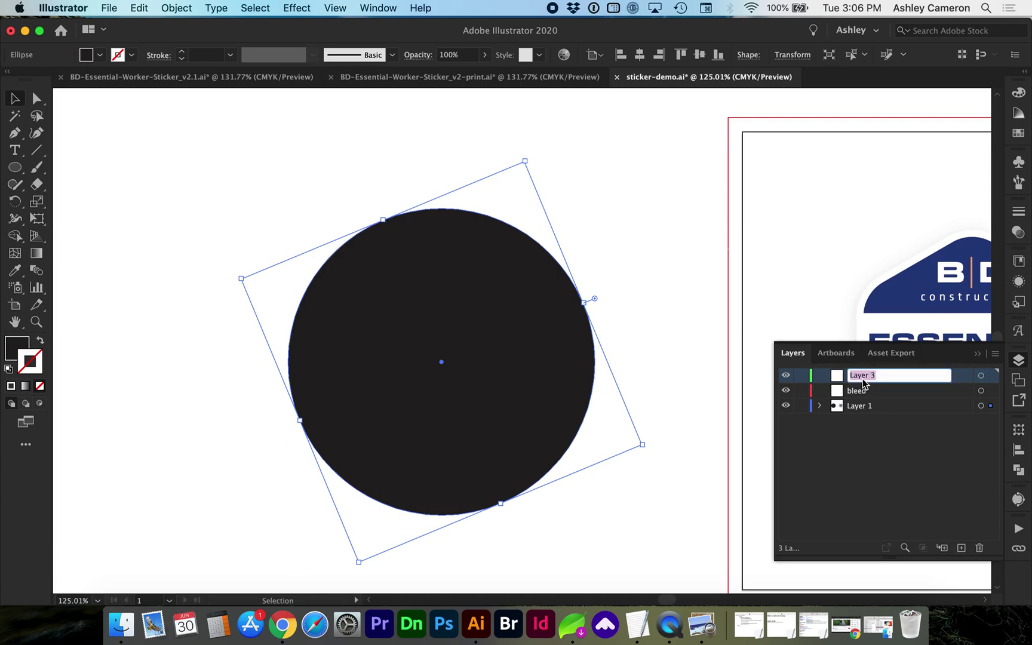
pyautogui.write('trim')
pyautogui.press('Return')
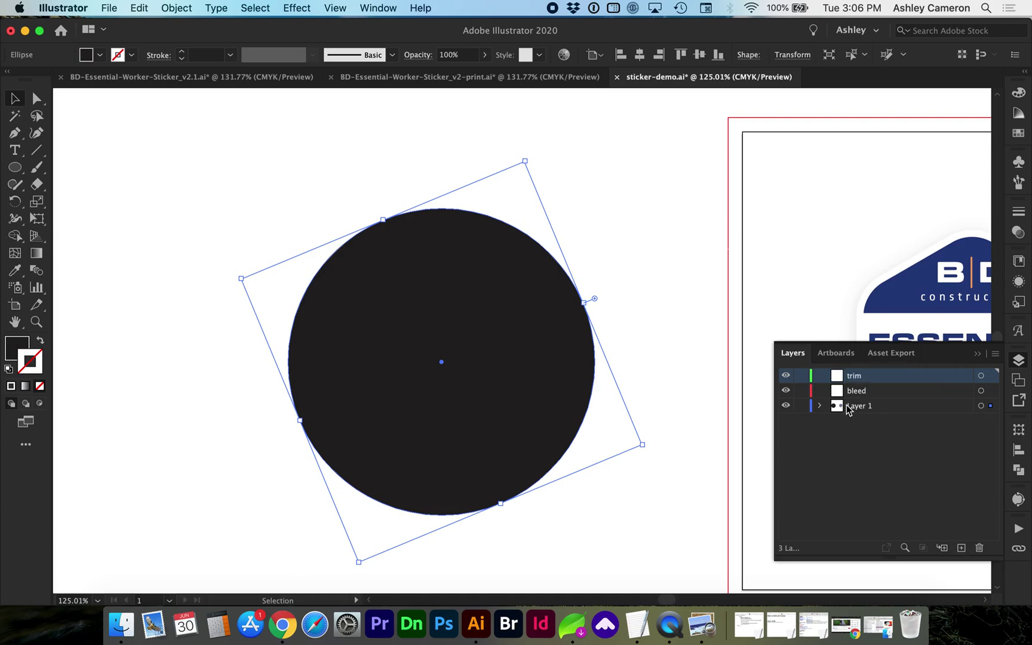
# - Rename the original artwork layer to 'art' and select the inner circle
pyautogui.doubleClick(864, 408)
pyautogui.write('art')
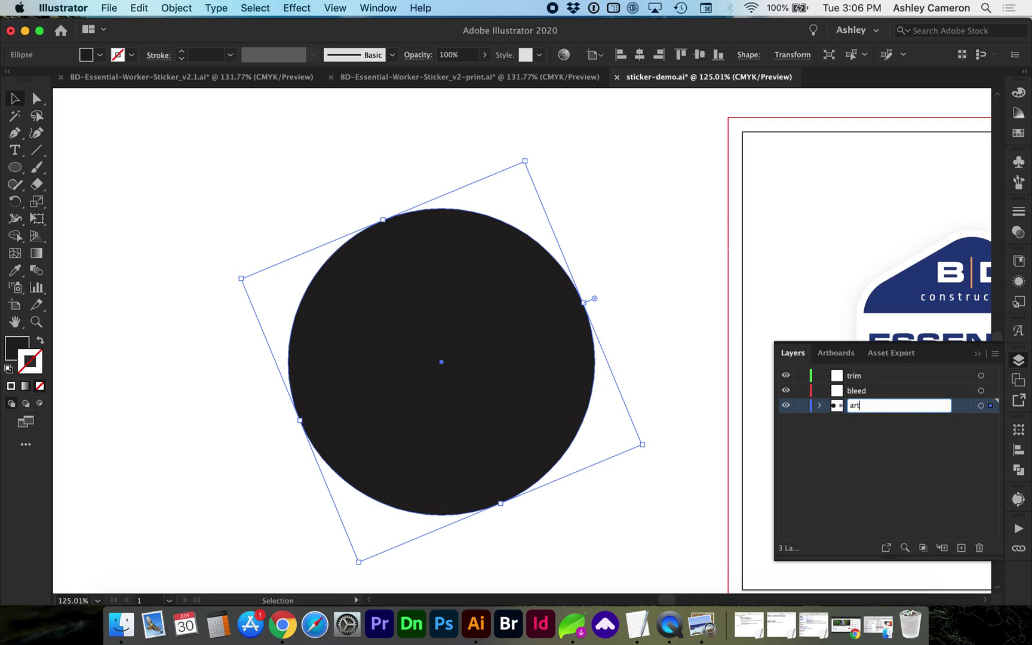
pyautogui.press('Return')
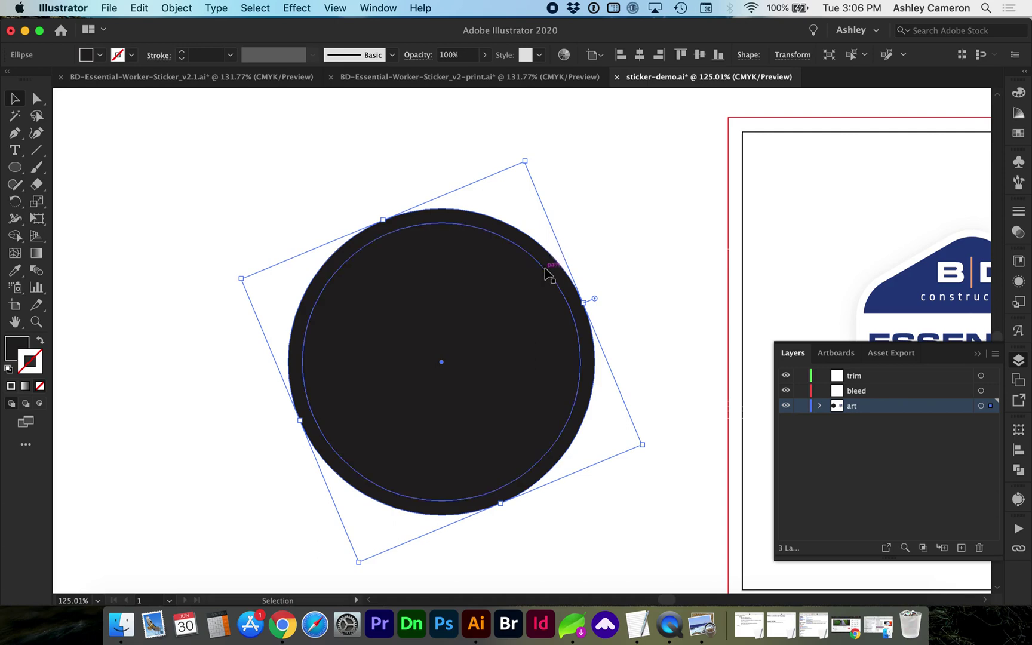
pyautogui.click(582, 378)
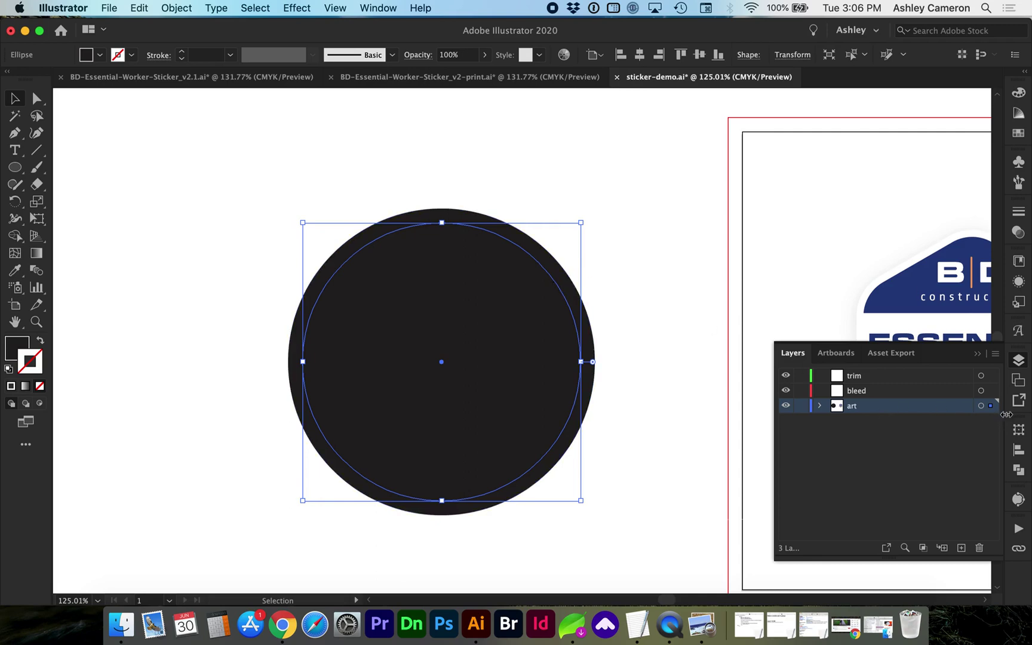
# - Move the inner circle onto the trim layer
pyautogui.moveTo(990, 405); pyautogui.dragTo(990, 382)
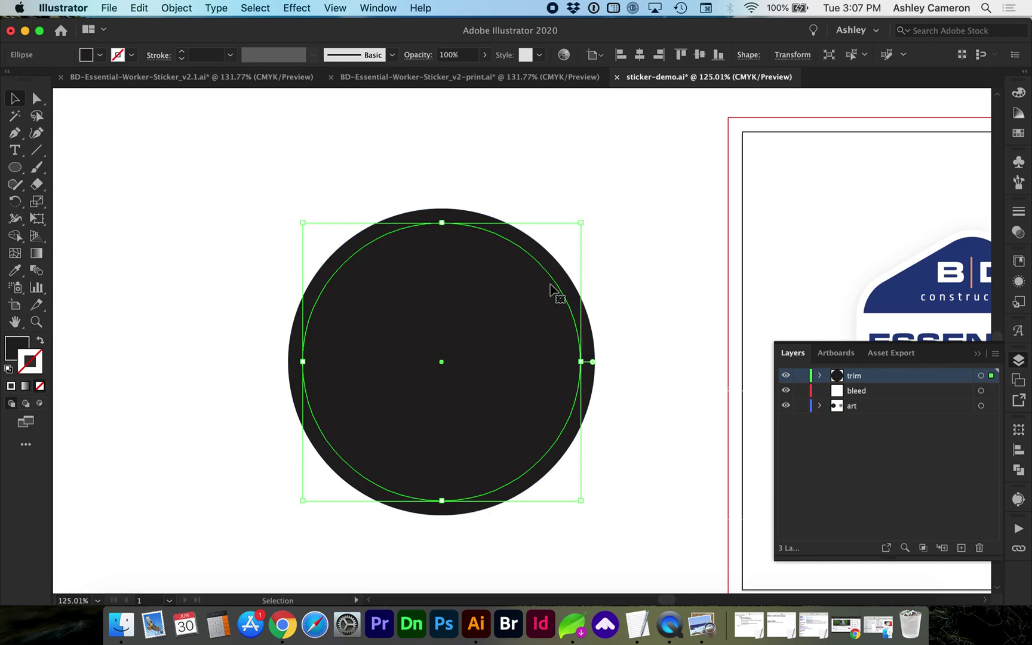
pyautogui.click(1017, 361)
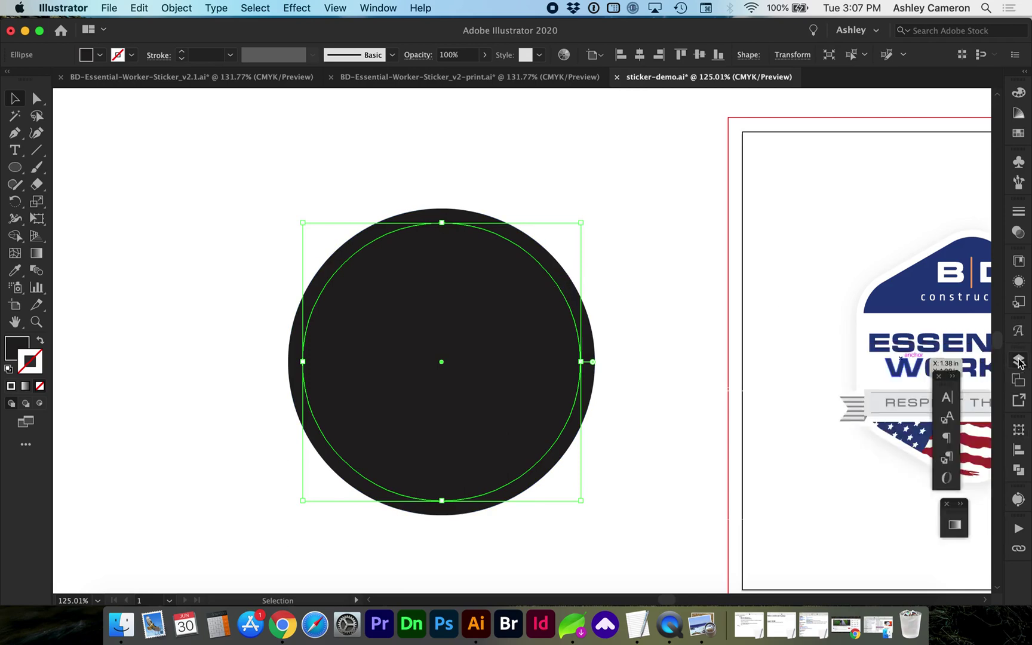
pyautogui.click(1017, 362)
pyautogui.click(378, 8)
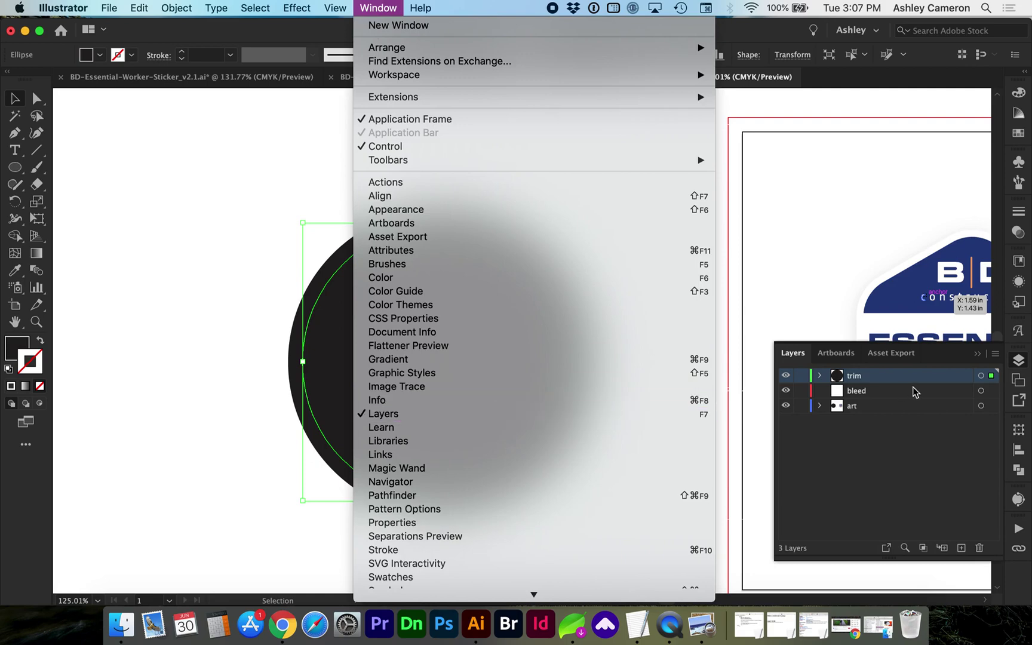
pyautogui.click(912, 410)
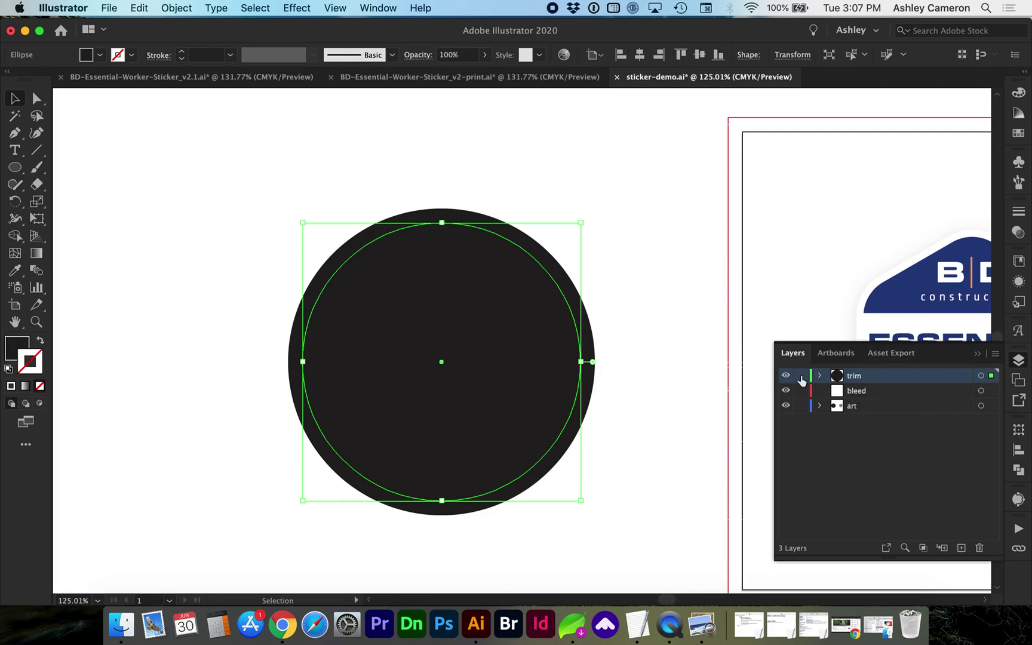
# - Give the inner circle a CMYK Cyan stroke and no fill
pyautogui.click(1018, 134)
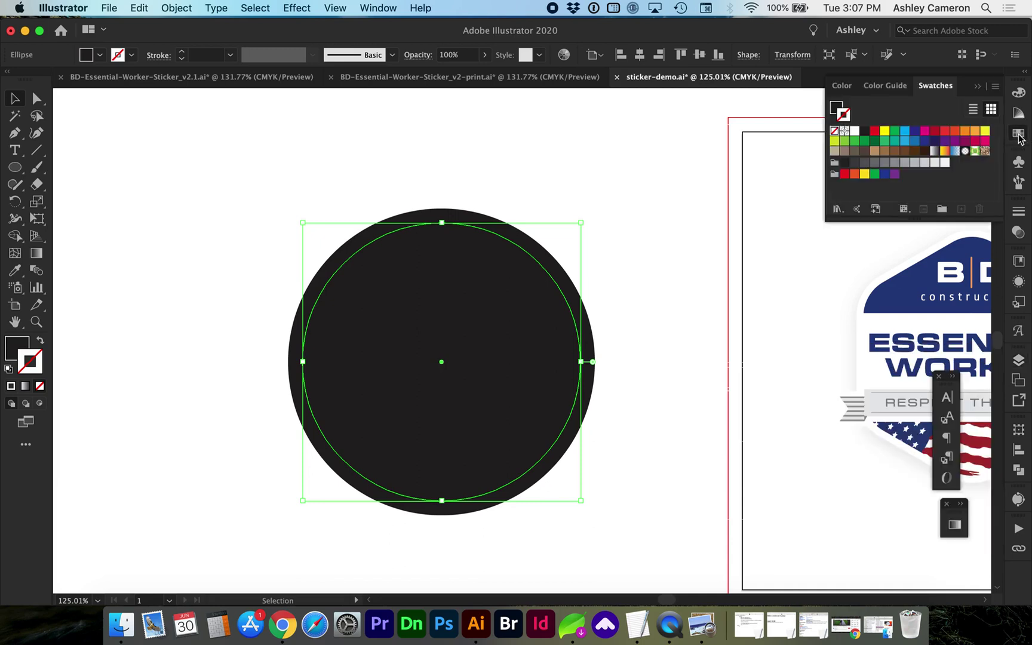
pyautogui.press('x')
pyautogui.click(904, 135)
pyautogui.press('x')
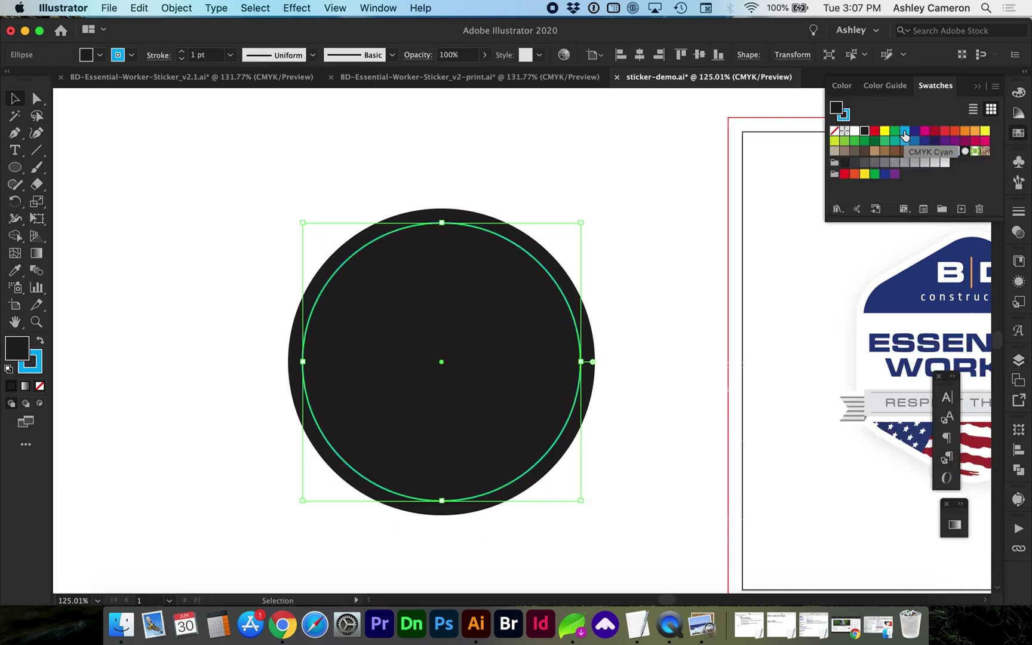
pyautogui.press('/')
pyautogui.click(1018, 430)
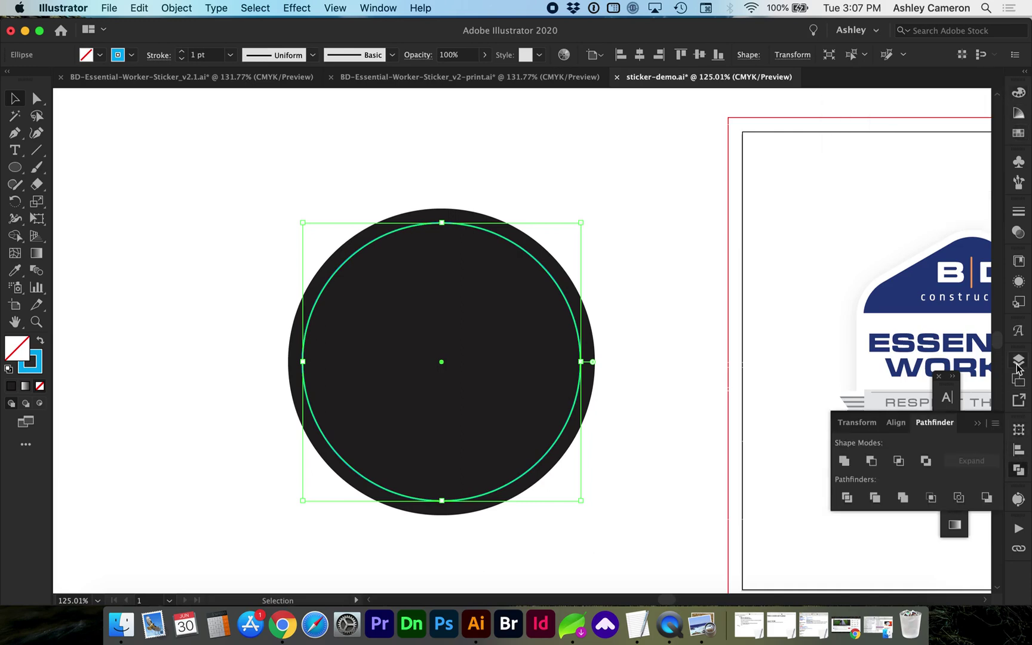
pyautogui.click(1018, 360)
# - Lock the trim layer and move the outer circle onto the bleed layer
pyautogui.click(801, 375)
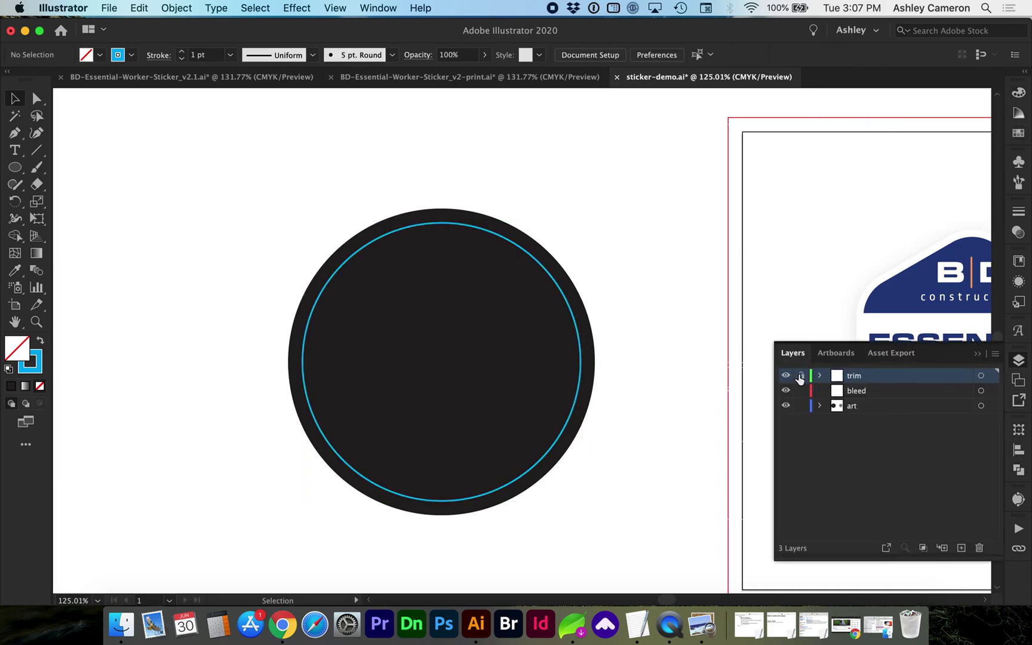
pyautogui.click(552, 256)
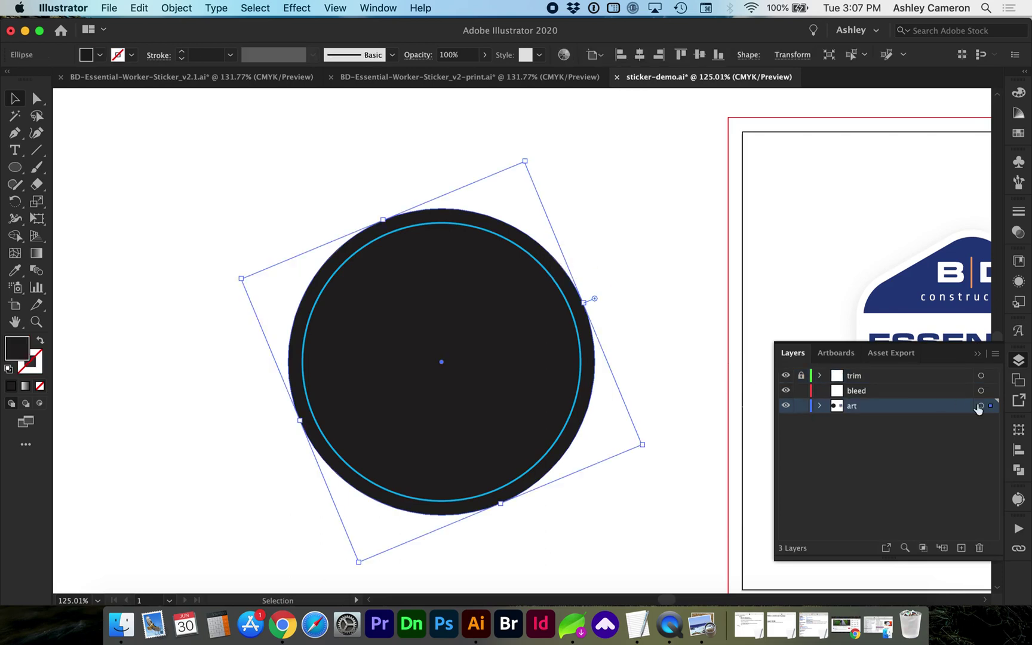
pyautogui.moveTo(991, 406)
pyautogui.mouseDown()
pyautogui.moveTo(991, 377)
pyautogui.moveTo(991, 391)
pyautogui.mouseUp()
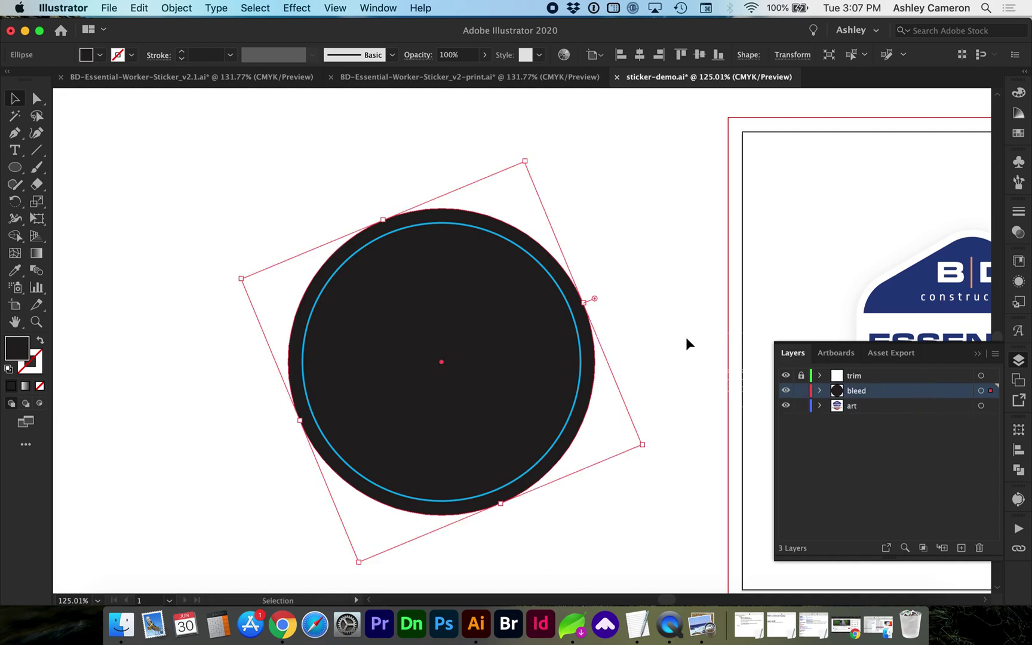
pyautogui.moveTo(990, 390); pyautogui.dragTo(990, 406)
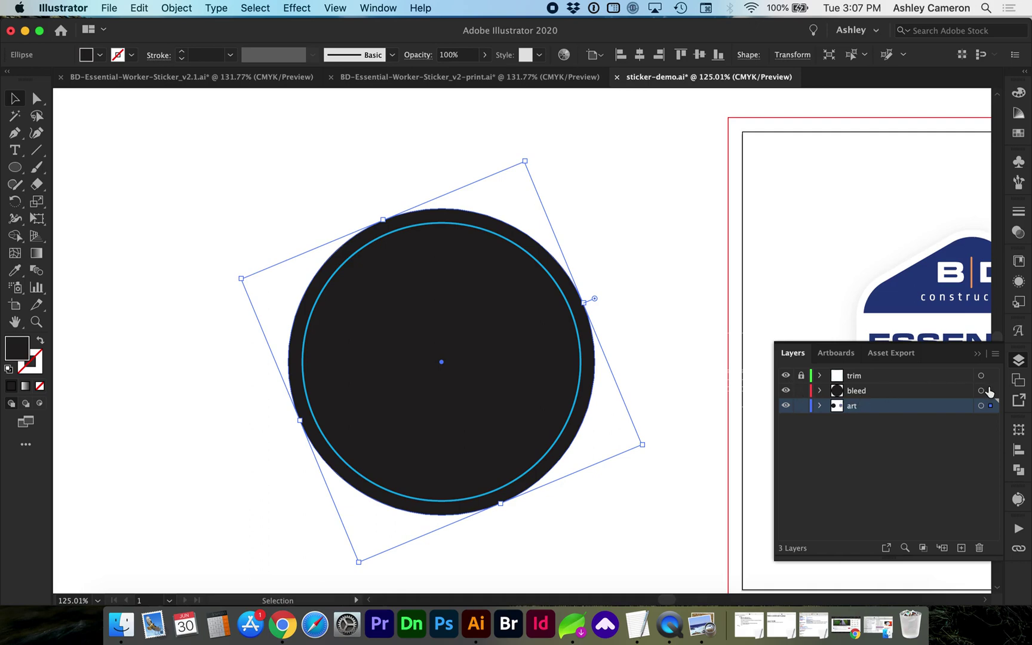
pyautogui.moveTo(990, 405); pyautogui.dragTo(990, 390)
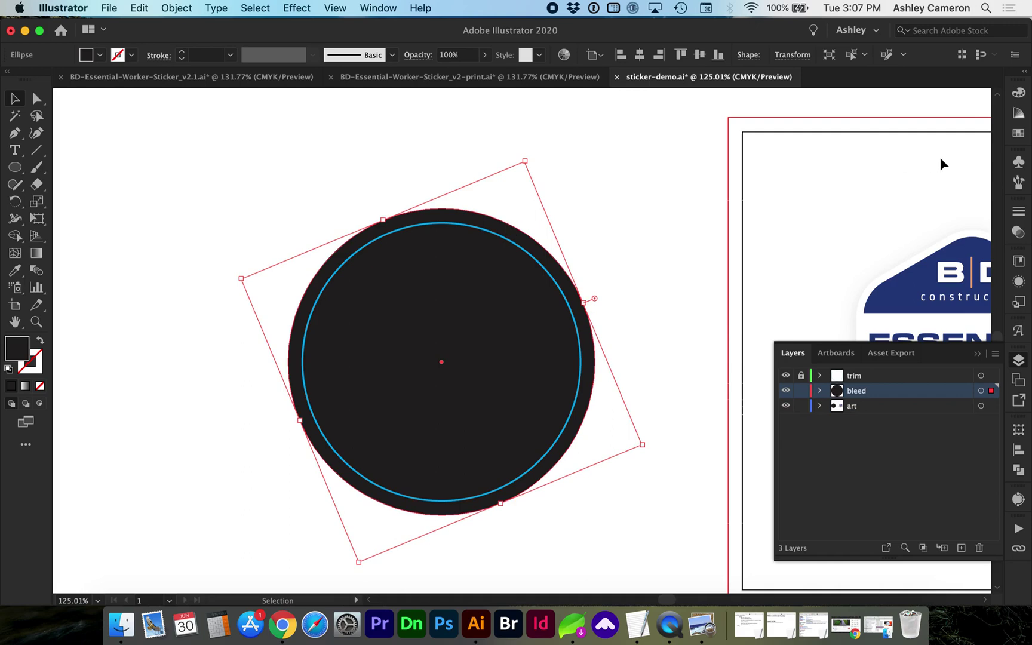
# - Make the outer circle a CMYK Magenta outline with no fill, then lock the bleed layer
pyautogui.click(1018, 133)
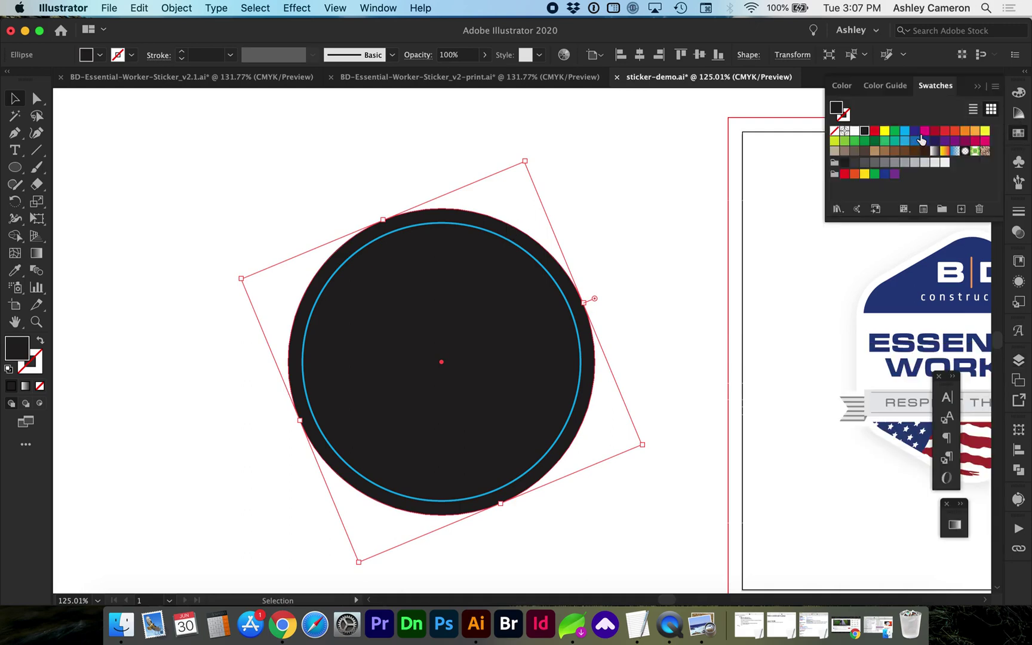
pyautogui.press('/')
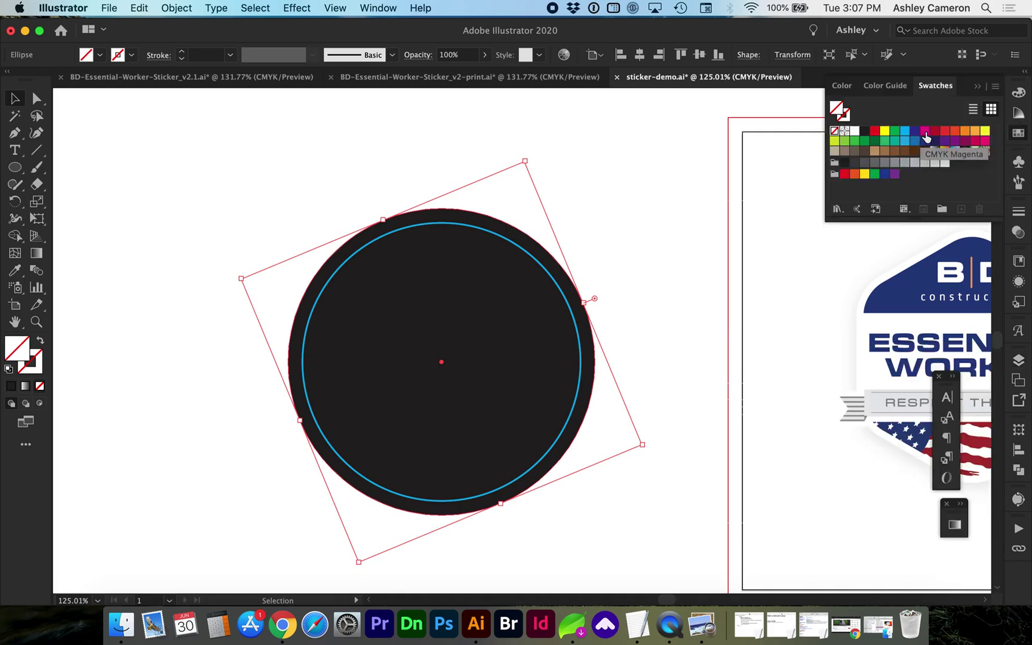
pyautogui.click(925, 132)
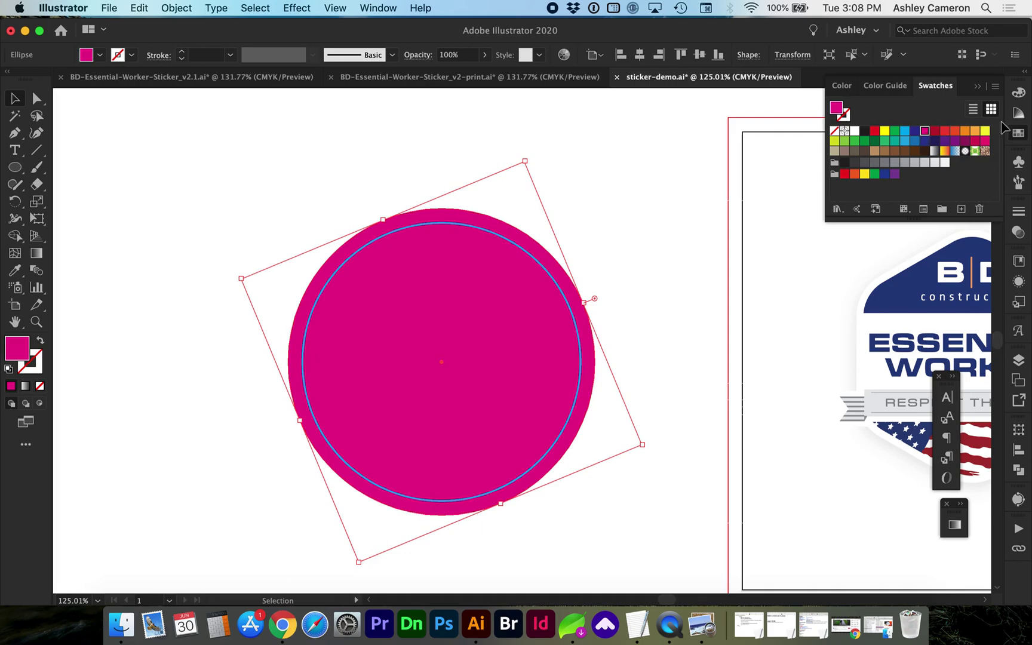
pyautogui.hotkey('shift', 'x')
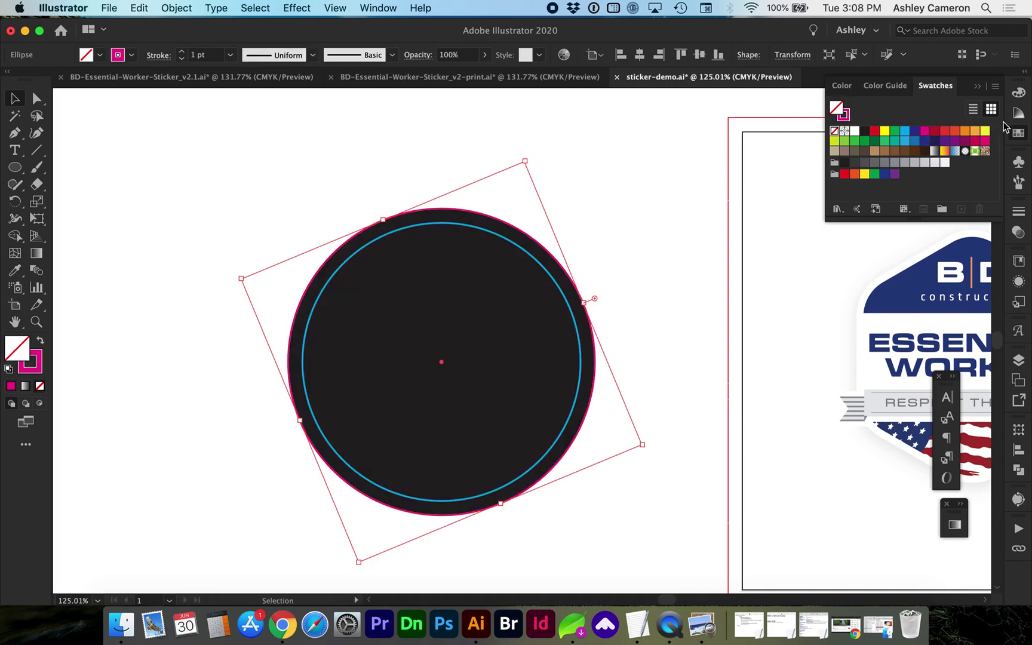
pyautogui.click(1018, 360)
pyautogui.click(801, 391)
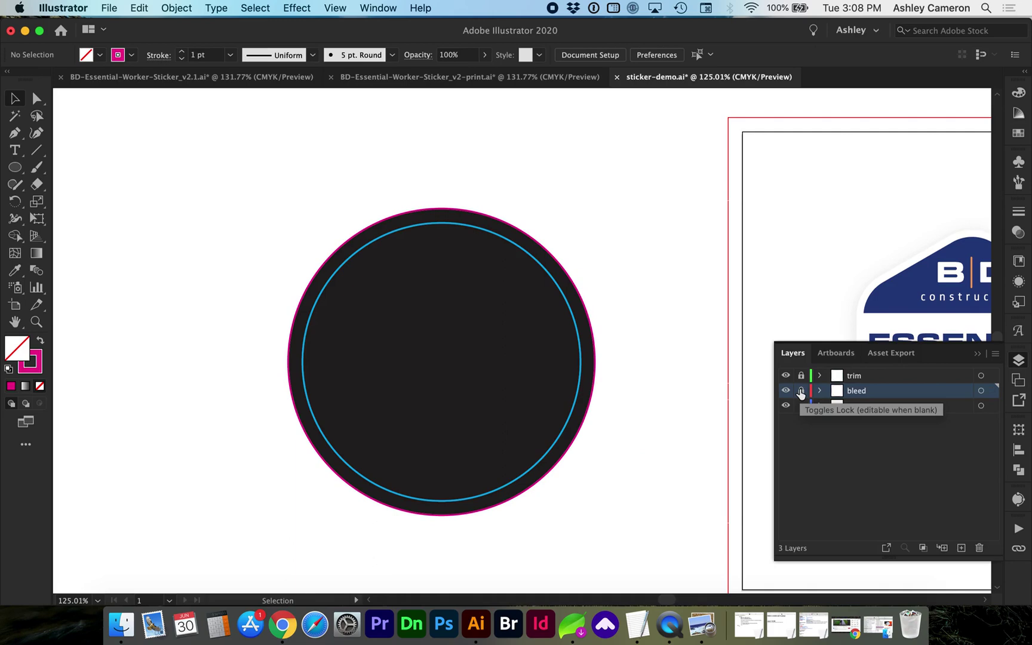
pyautogui.hscroll(10, 683, 441)
pyautogui.scroll(-3, 682, 440)
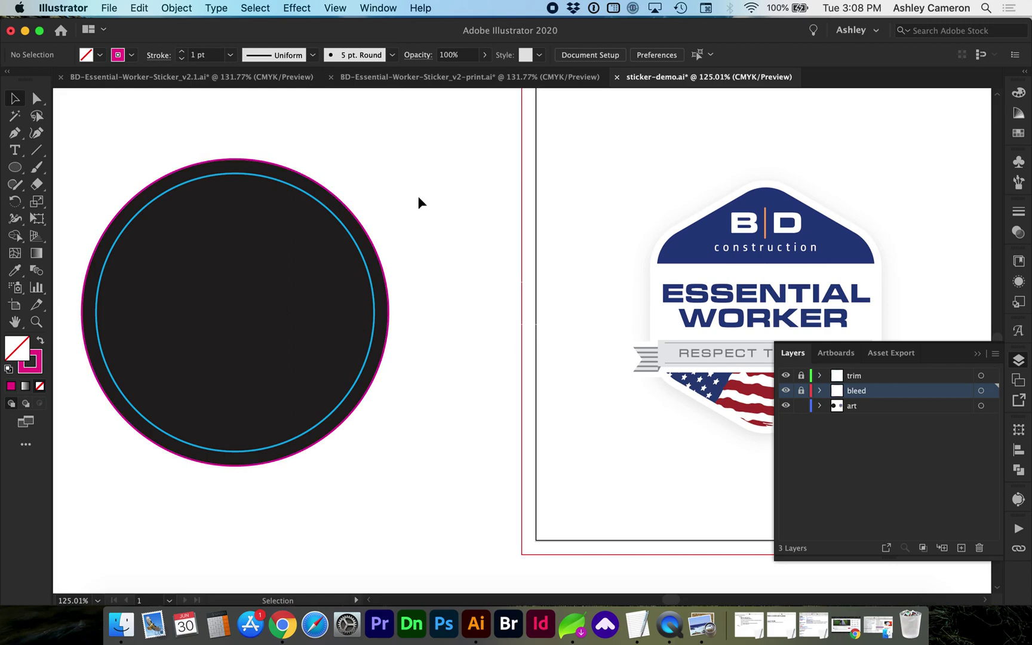
pyautogui.hscroll(-3, 311, 272)
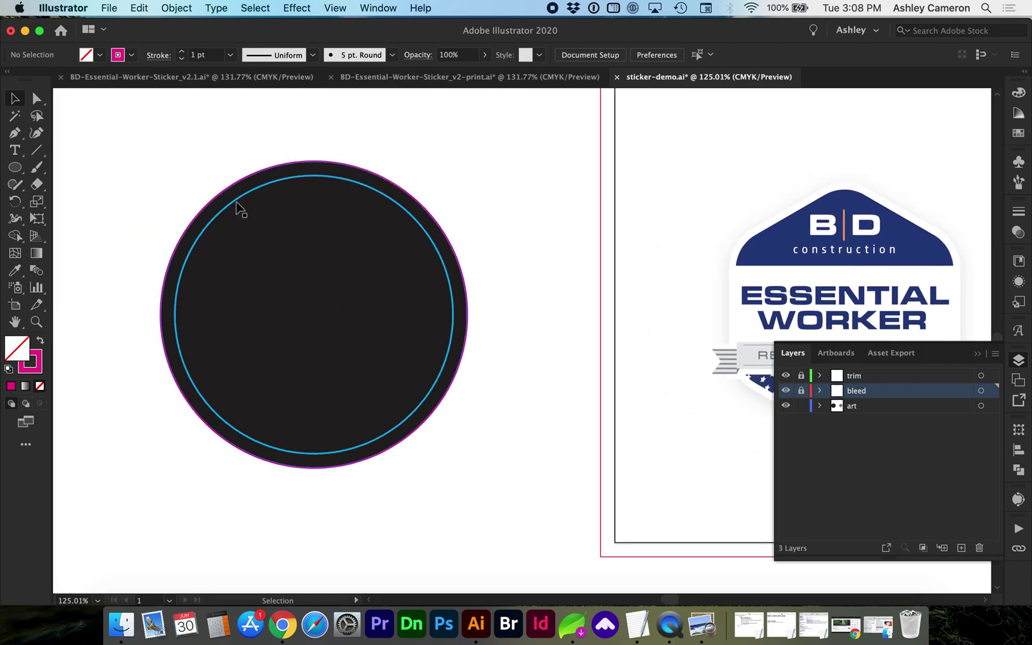
pyautogui.click(431, 78)
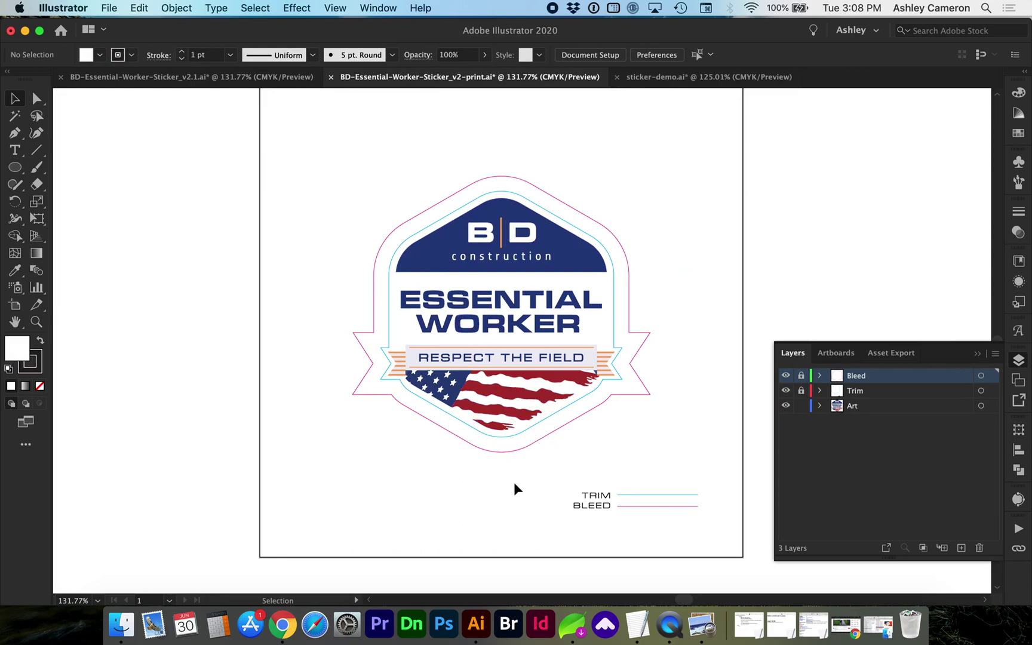
pyautogui.hscroll(2, 514, 484)
pyautogui.scroll(-1, 514, 484)
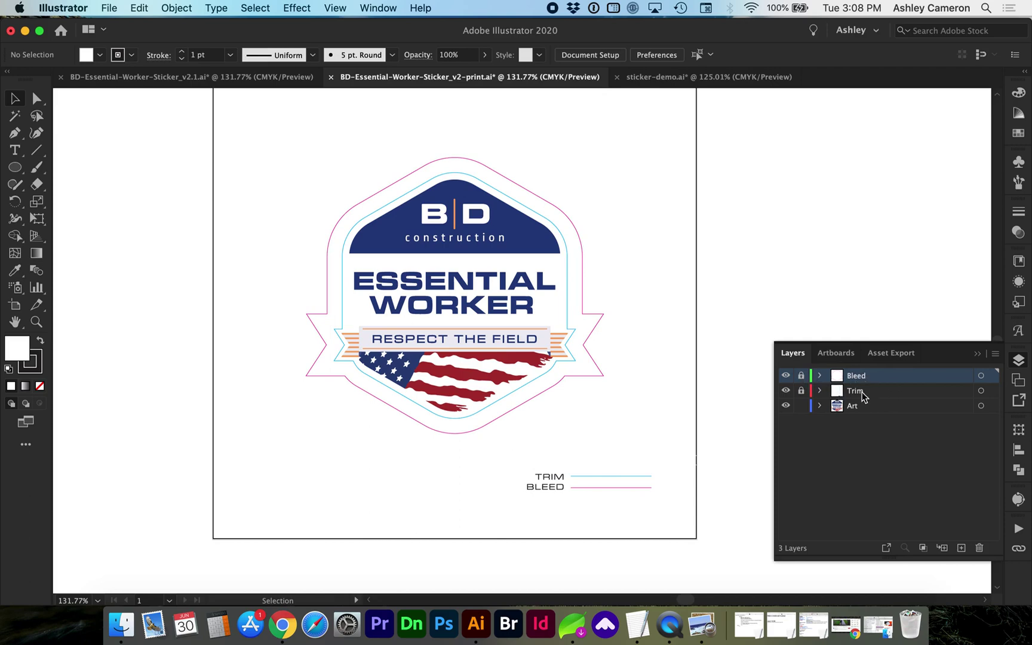
pyautogui.click(786, 390)
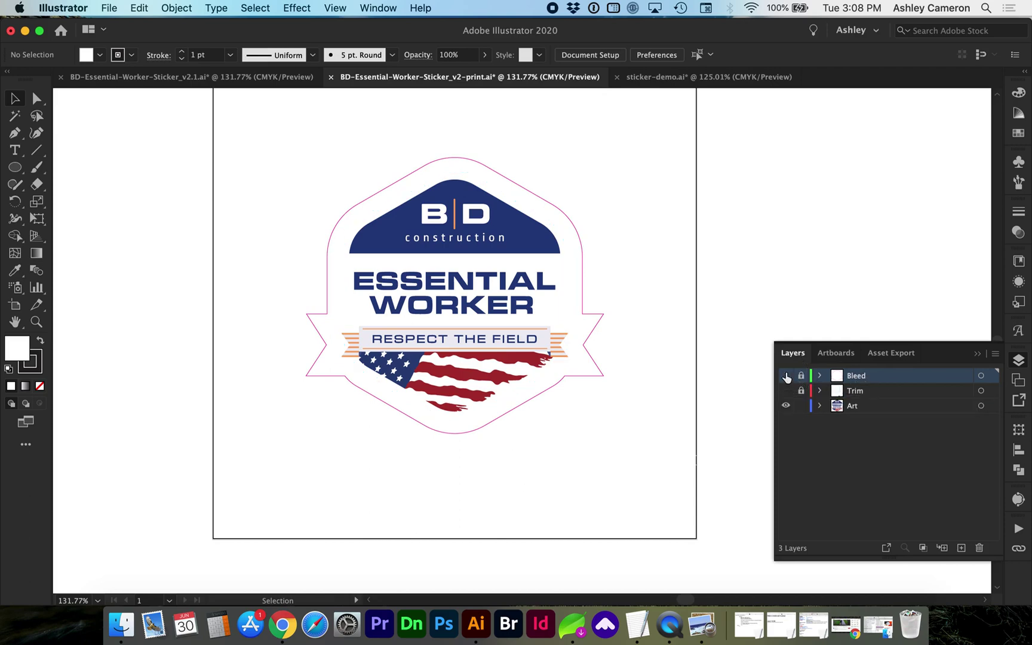
pyautogui.click(785, 375)
pyautogui.click(785, 375)
pyautogui.click(785, 390)
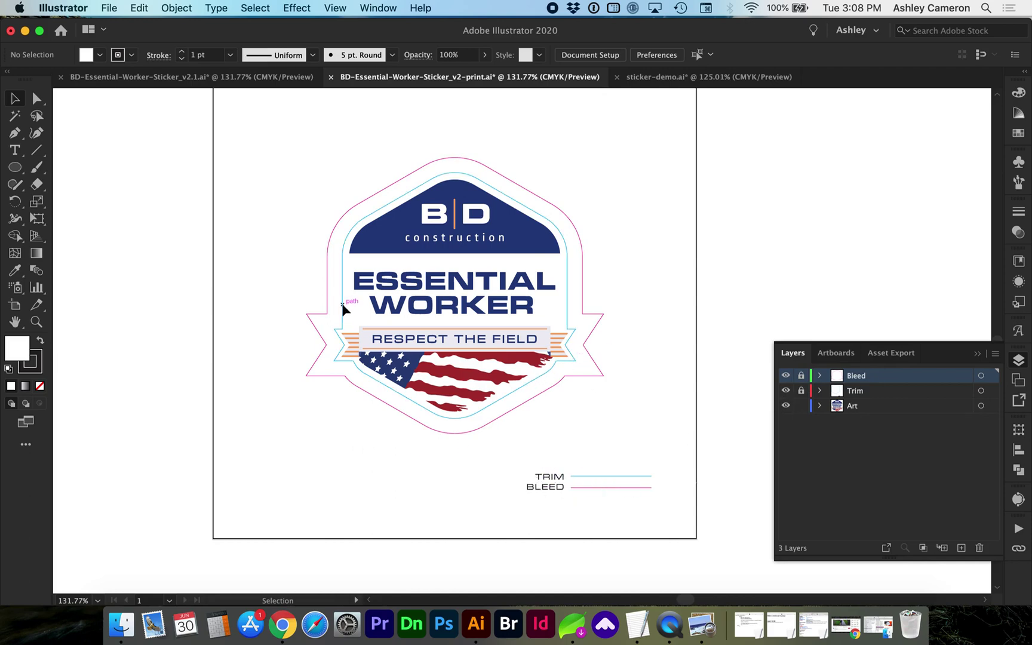
# - Return to sticker-demo.ai and select the RESPECT THE FIELD ribbon group
pyautogui.click(657, 77)
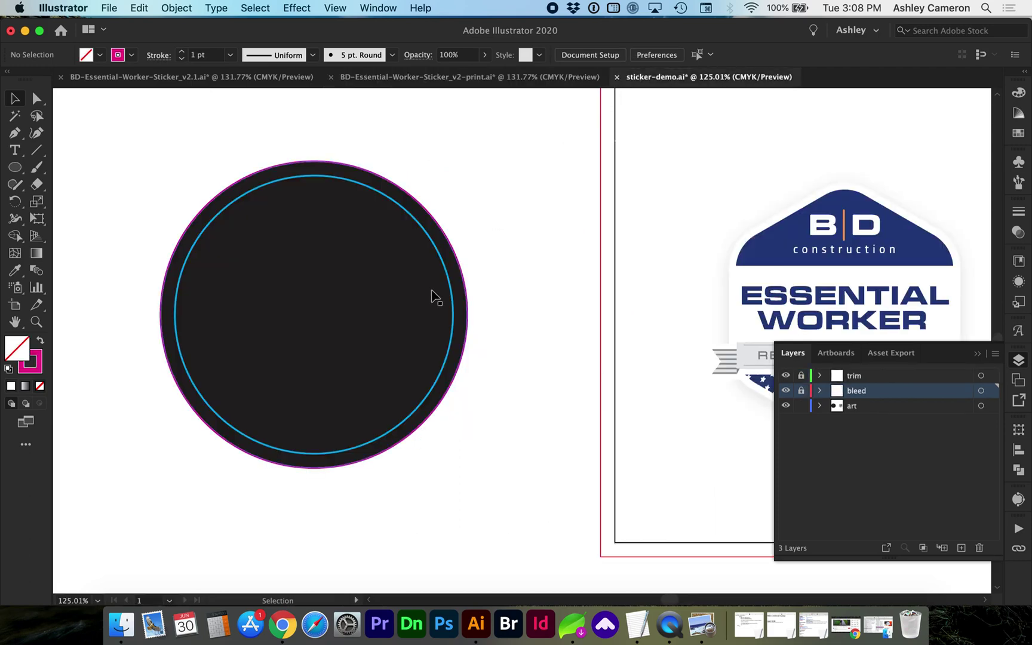
pyautogui.hscroll(-3, 431, 290)
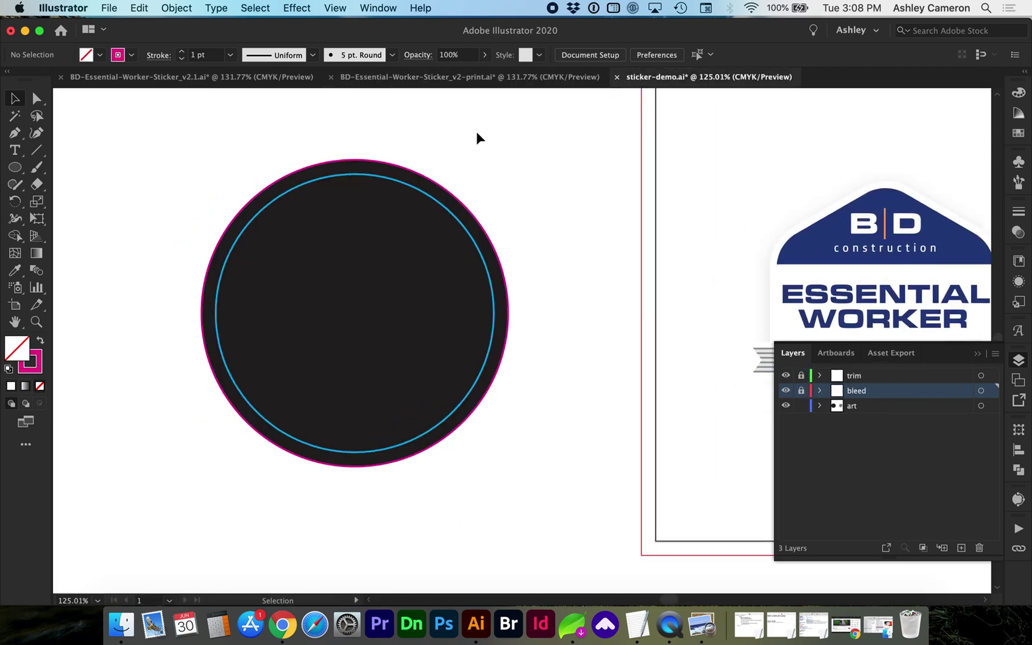
pyautogui.hscroll(15, 477, 137)
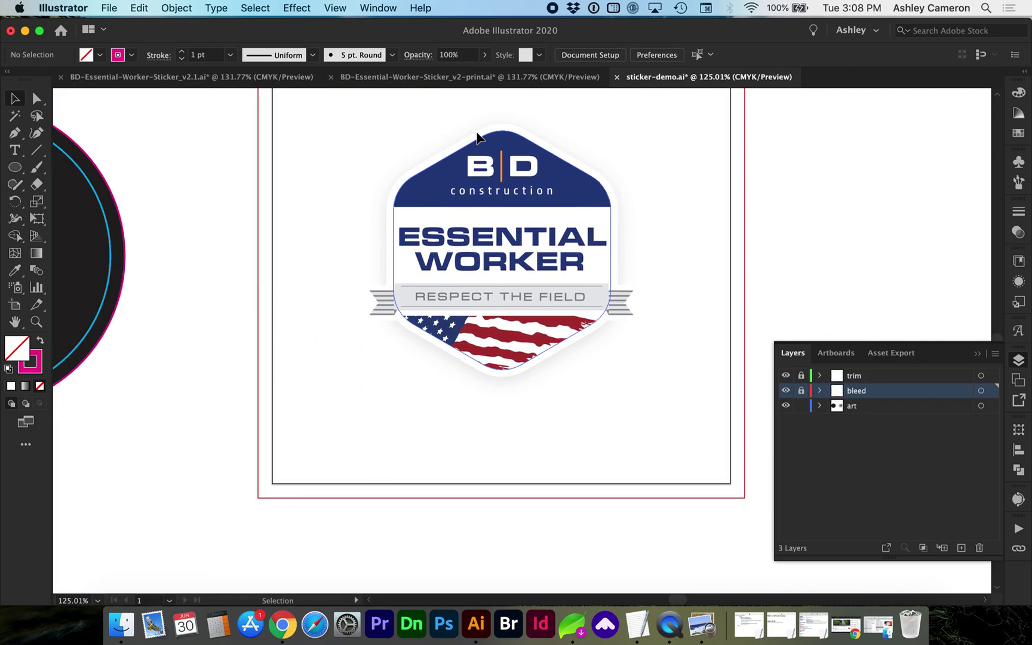
pyautogui.hscroll(5, 477, 138)
pyautogui.scroll(2, 477, 137)
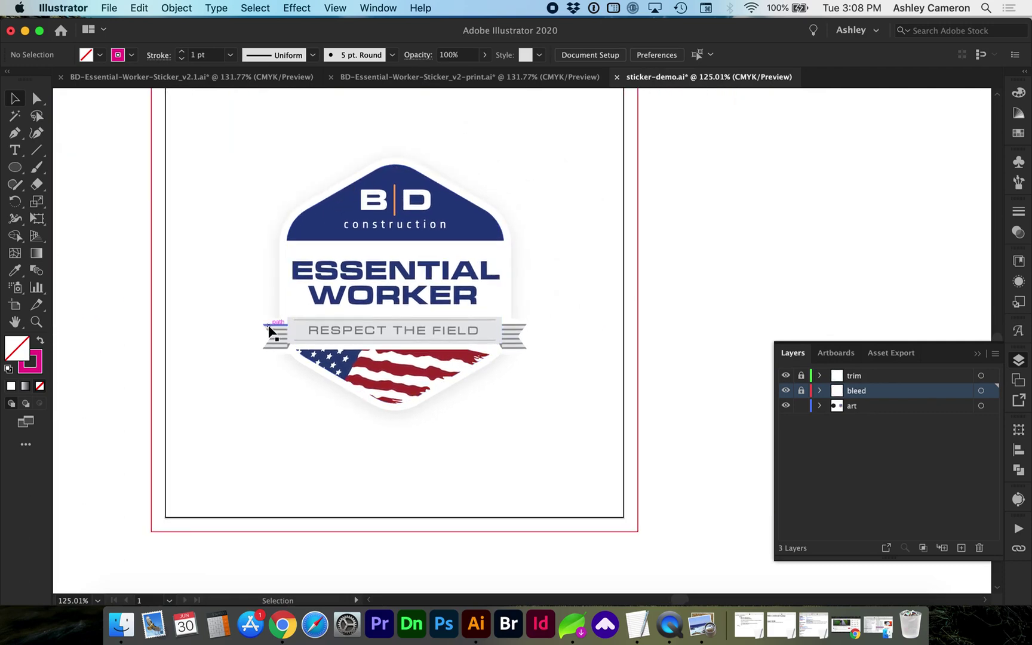
pyautogui.click(270, 331)
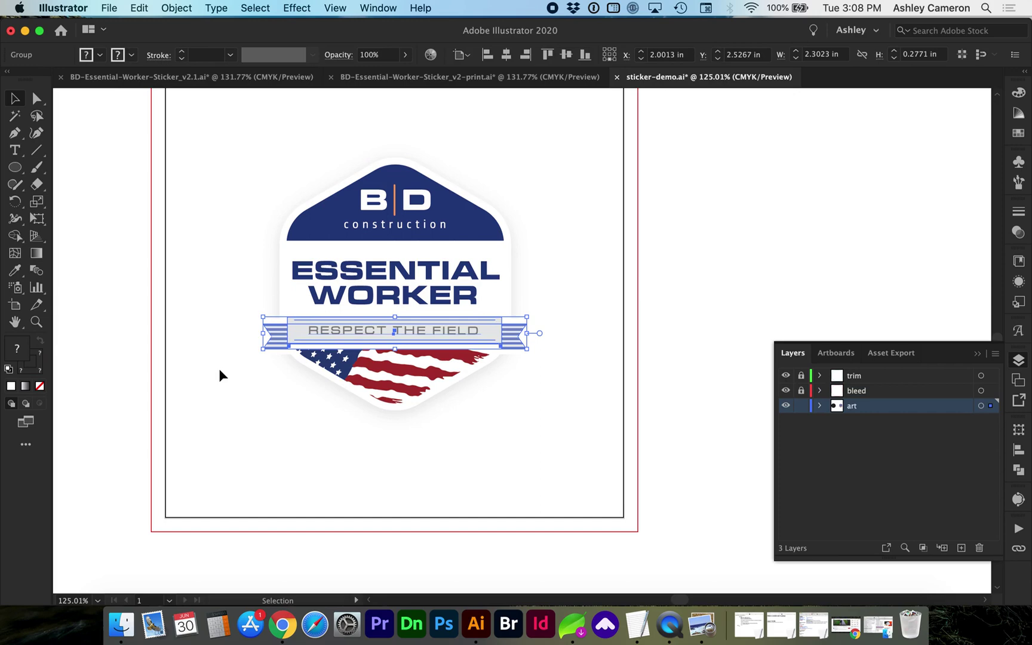
pyautogui.scroll(2, 219, 368)
pyautogui.hscroll(-1, 218, 368)
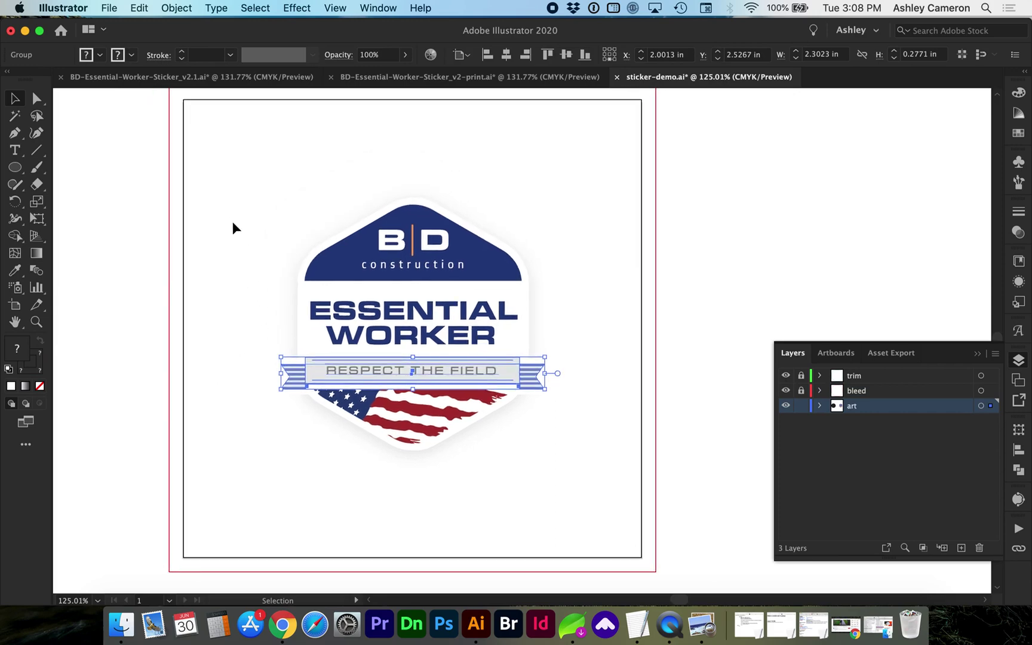
# - Select the whole Essential Worker sticker and drag a duplicate to the right of the artboard
pyautogui.moveTo(231, 207); pyautogui.dragTo(582, 504)
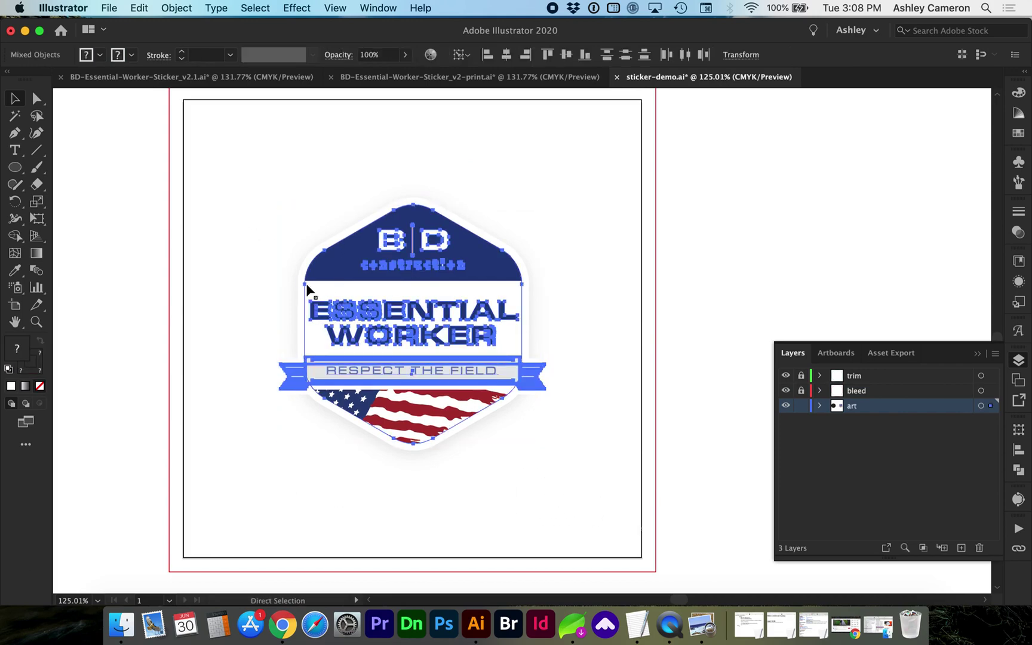
pyautogui.click(321, 273)
pyautogui.moveTo(321, 273); pyautogui.dragTo(827, 279)
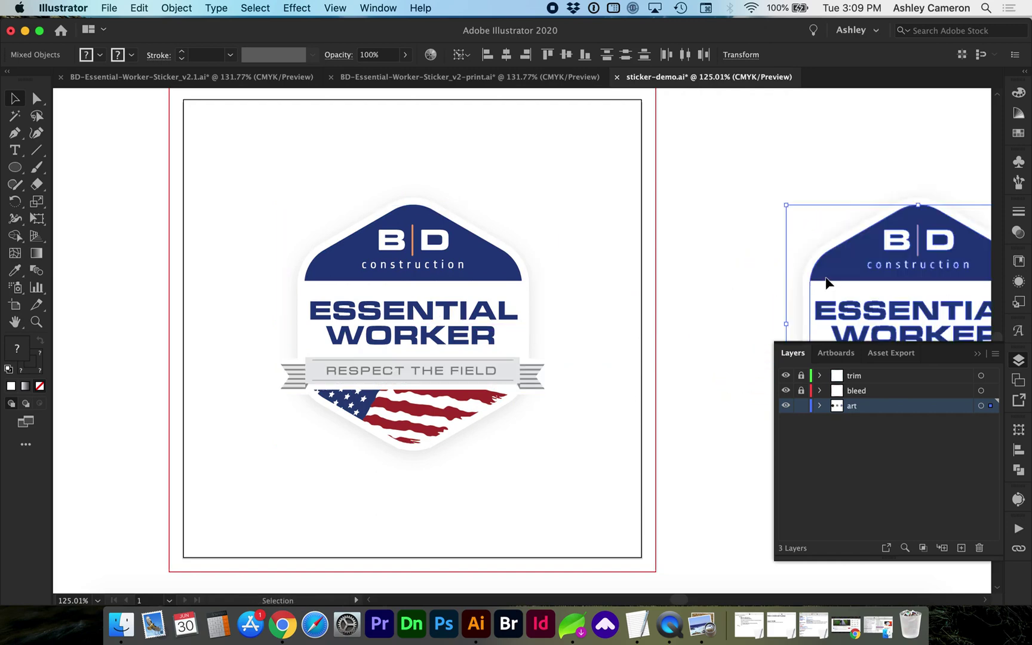
pyautogui.scroll(-2, 661, 307)
pyautogui.hscroll(1, 661, 307)
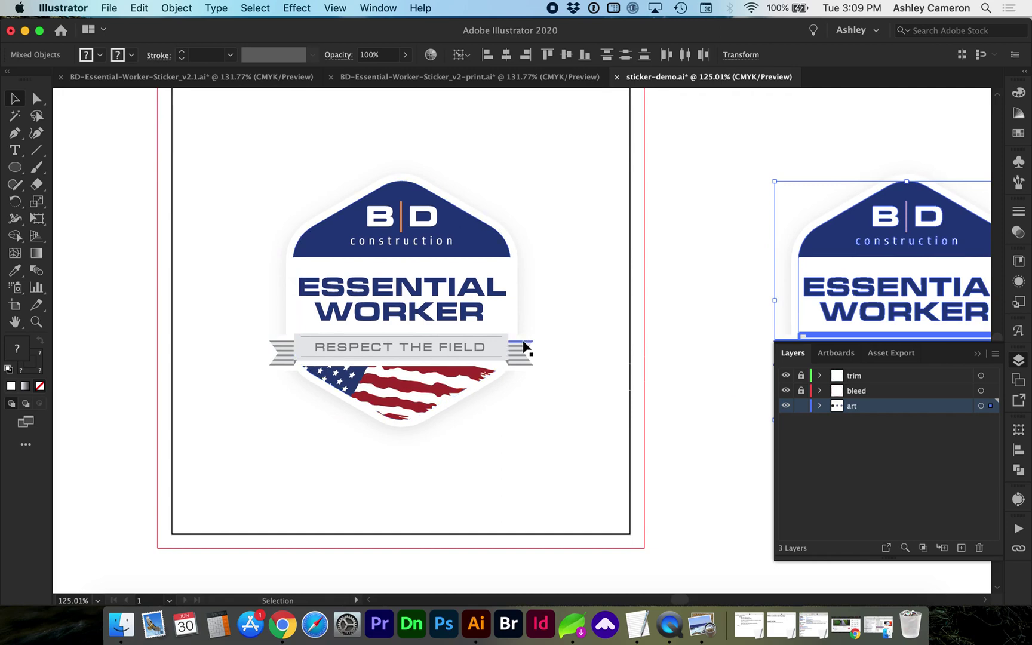
# - Select the left sticker's outer shape and zoom in on that sticker
pyautogui.click(282, 339)
pyautogui.press('z')
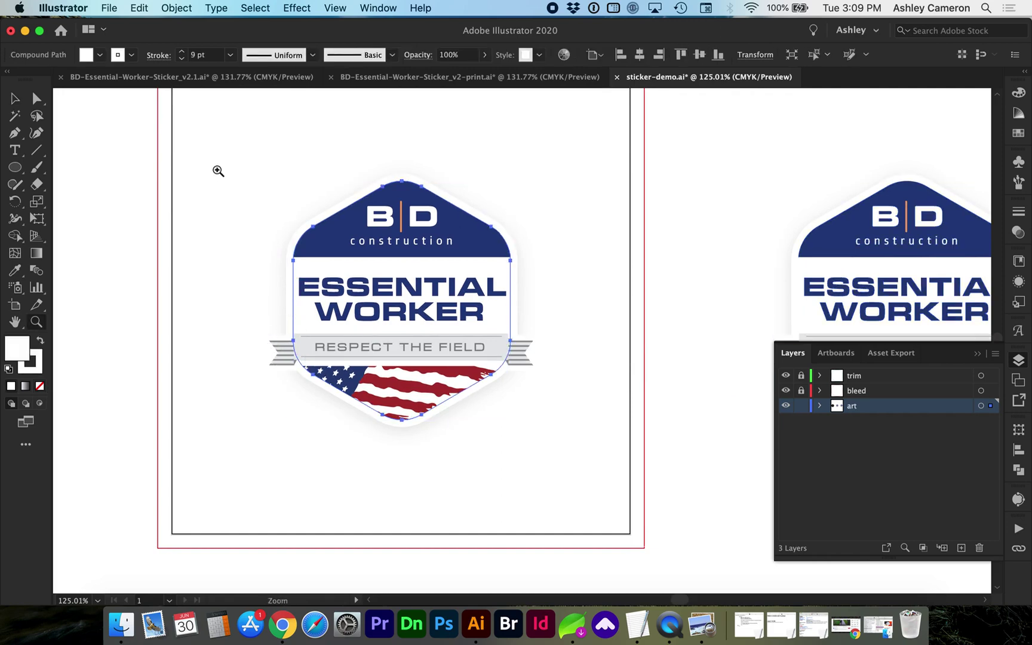
pyautogui.moveTo(213, 162); pyautogui.dragTo(645, 477)
pyautogui.press('v')
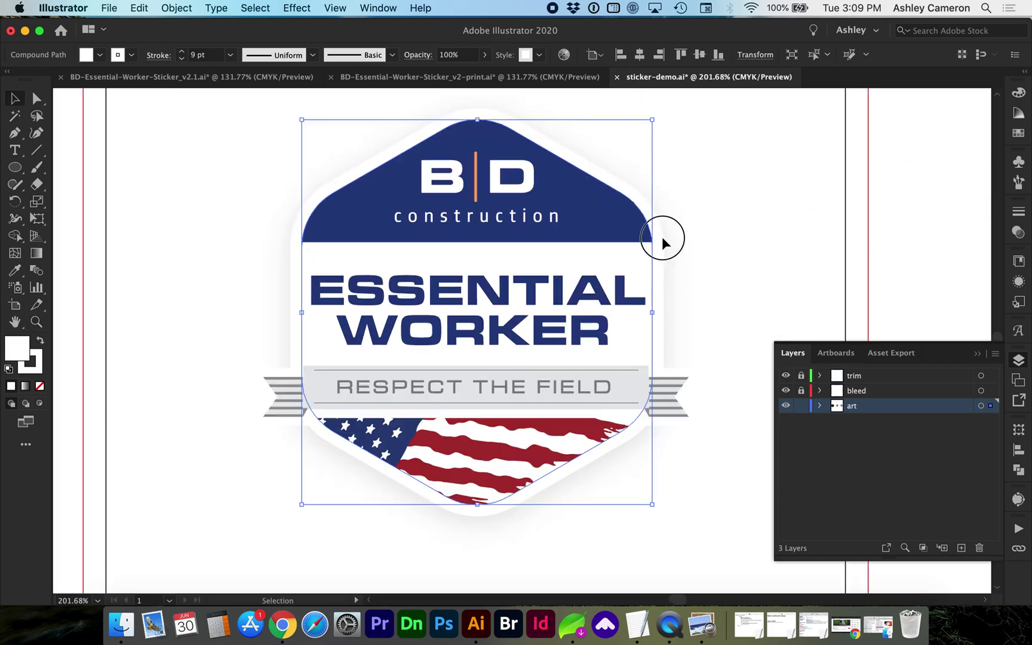
# - View the hard-hat sticker mockup photo in the Sticker folder, then return to sticker-demo
pyautogui.click(121, 624)
pyautogui.click(716, 626)
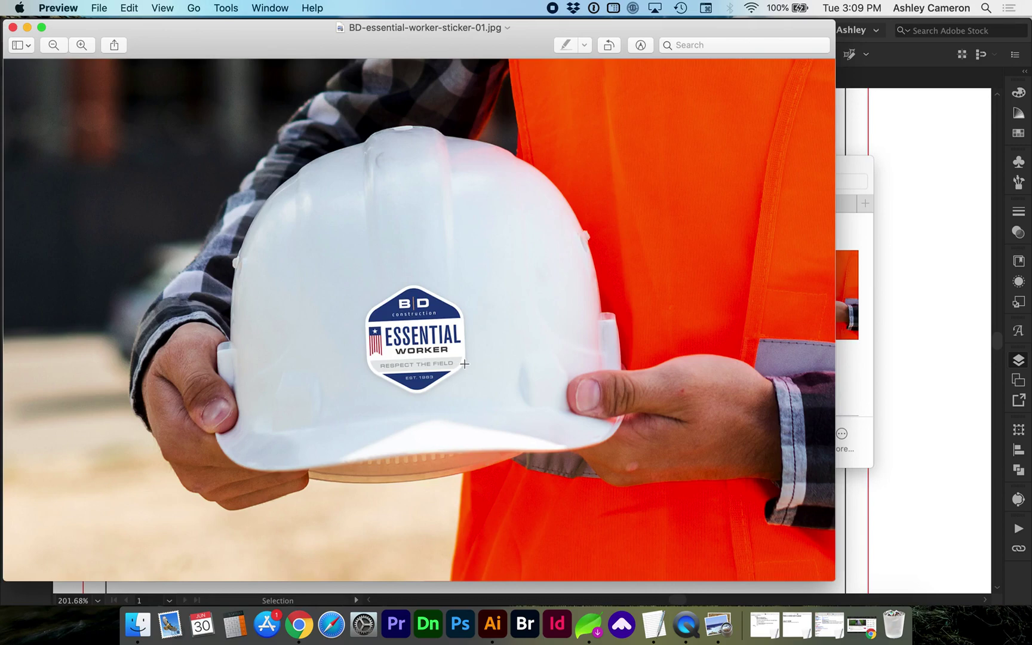
pyautogui.click(937, 130)
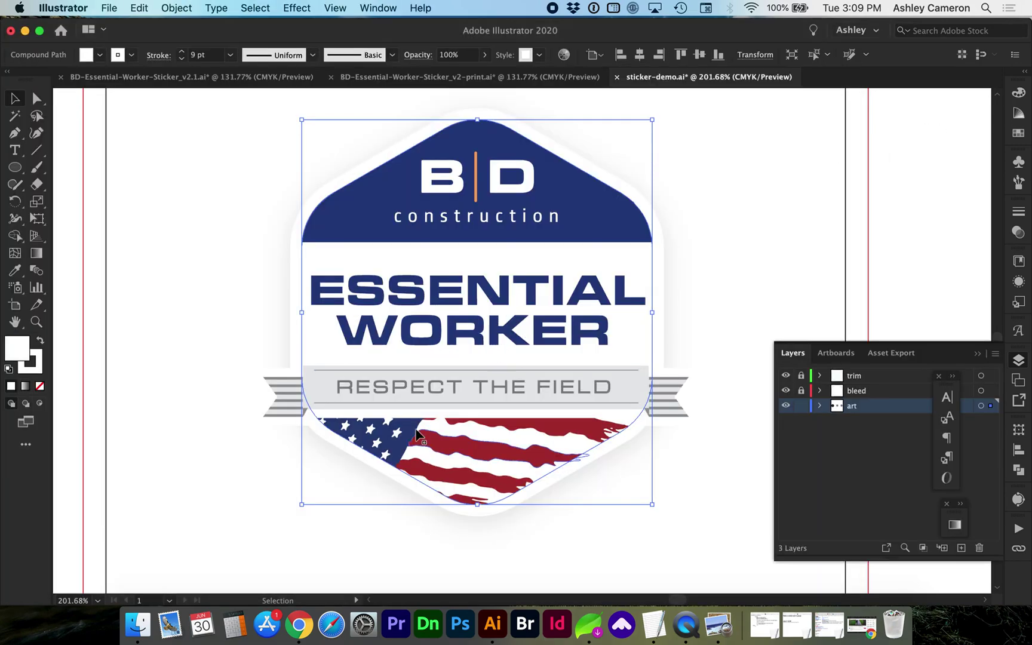
pyautogui.click(294, 383)
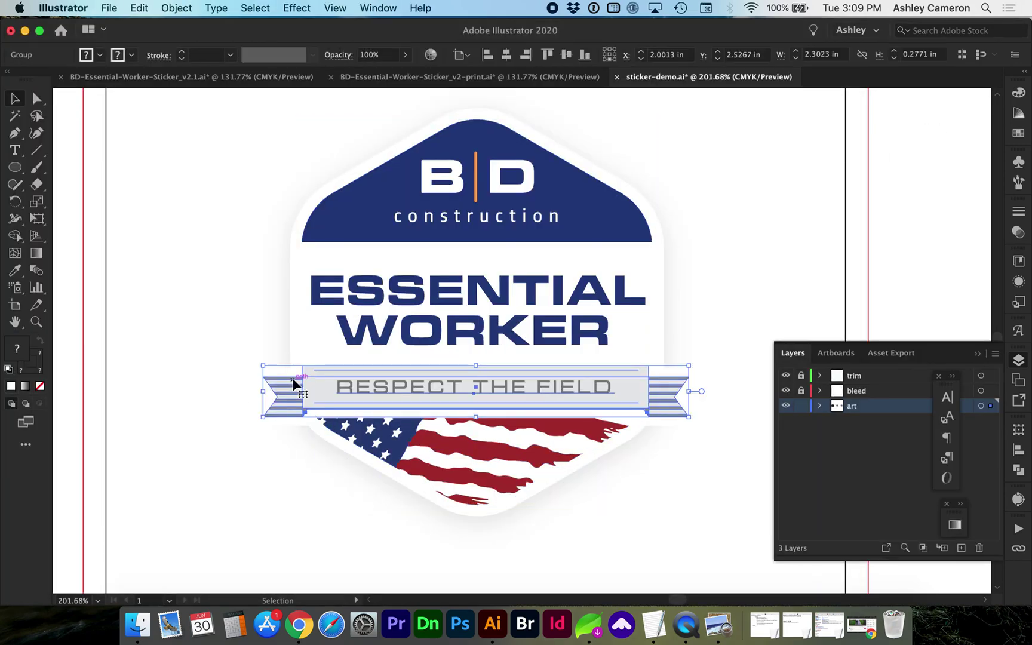
pyautogui.moveTo(293, 383); pyautogui.dragTo(269, 479)
pyautogui.press('super+z')
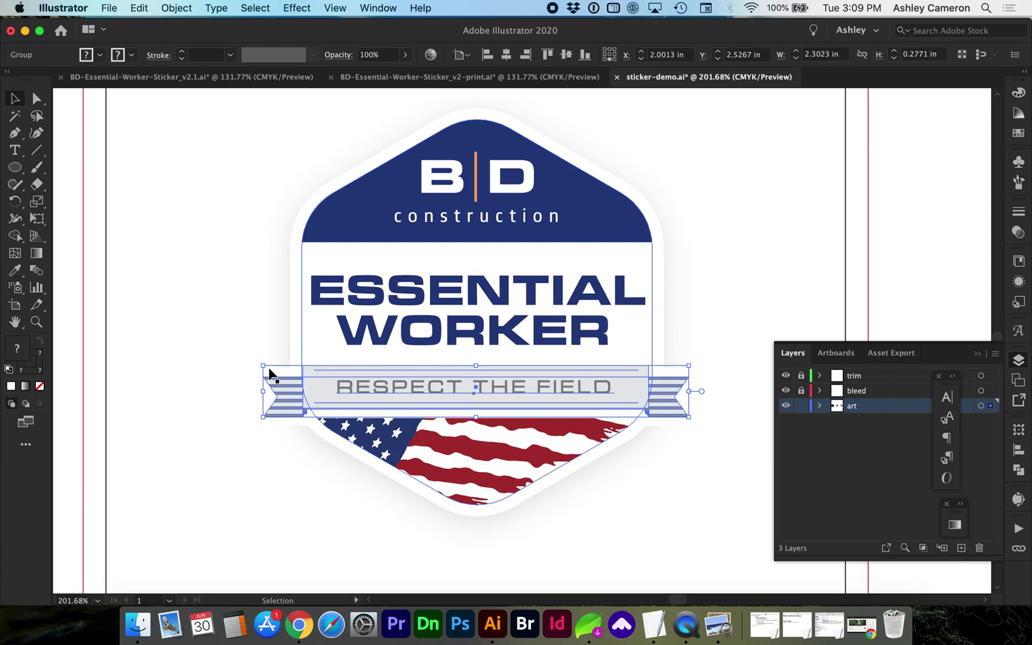
pyautogui.press('super+z')
pyautogui.click(281, 393)
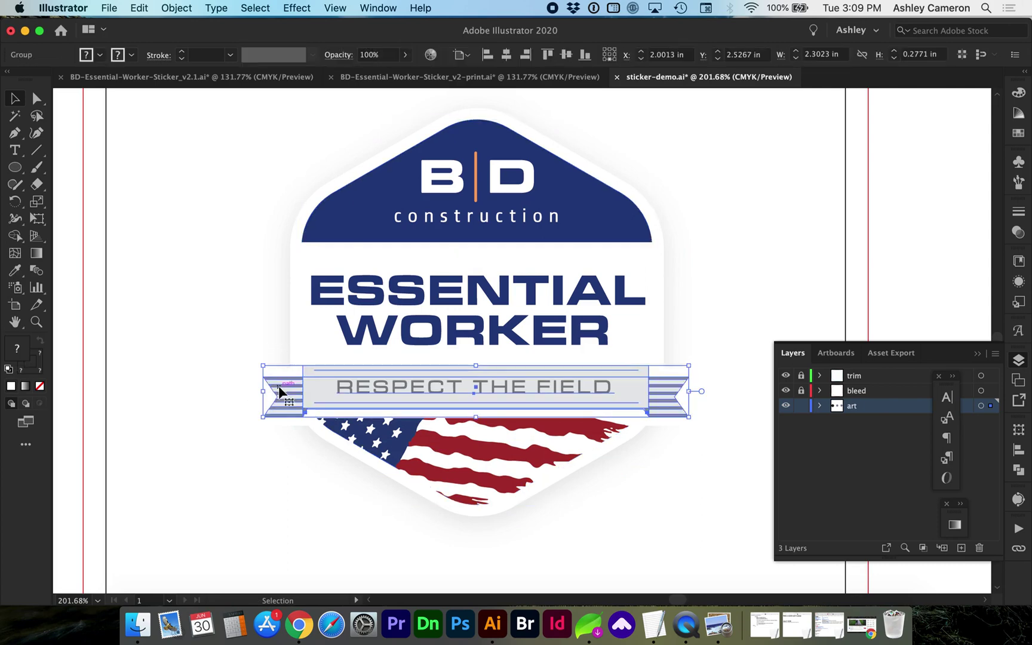
pyautogui.press('Delete')
pyautogui.click(283, 379)
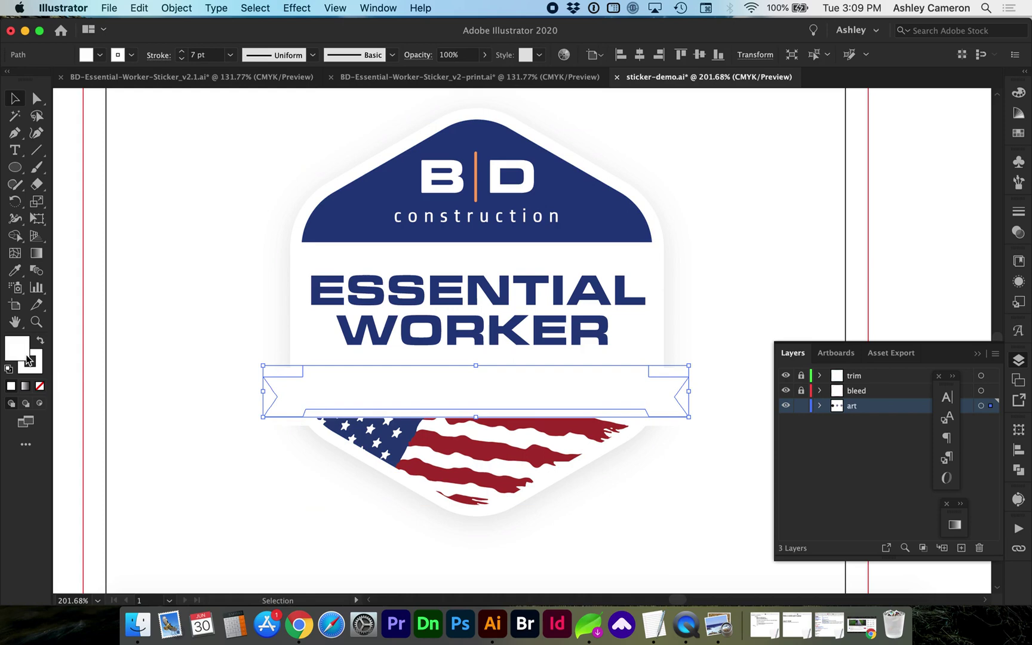
pyautogui.press('a')
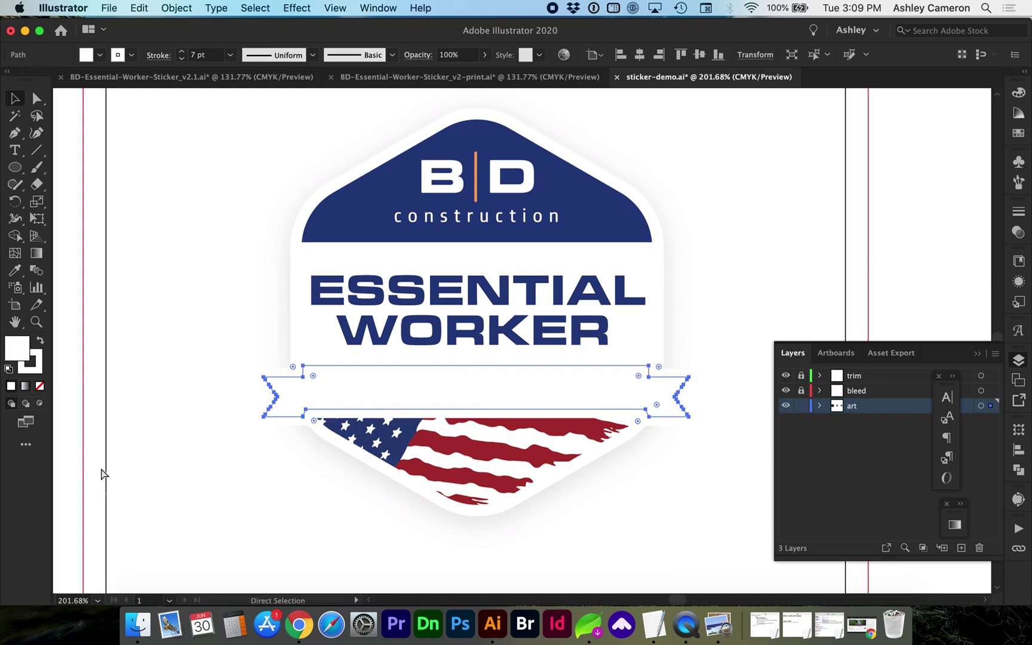
pyautogui.press('super+z')
pyautogui.click(154, 442)
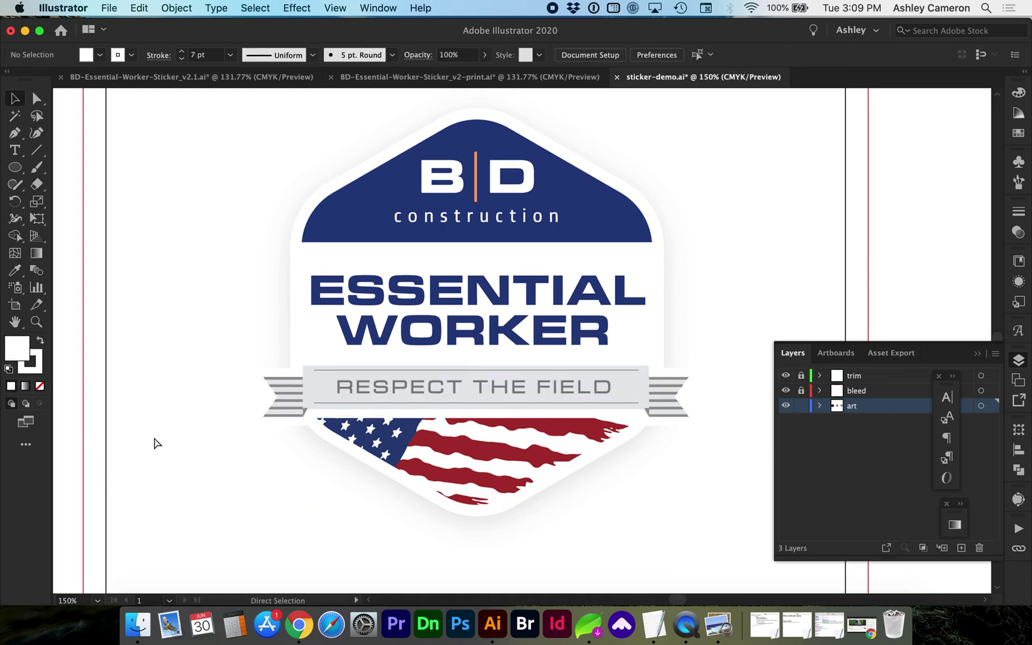
pyautogui.press('super+1')
pyautogui.press('v')
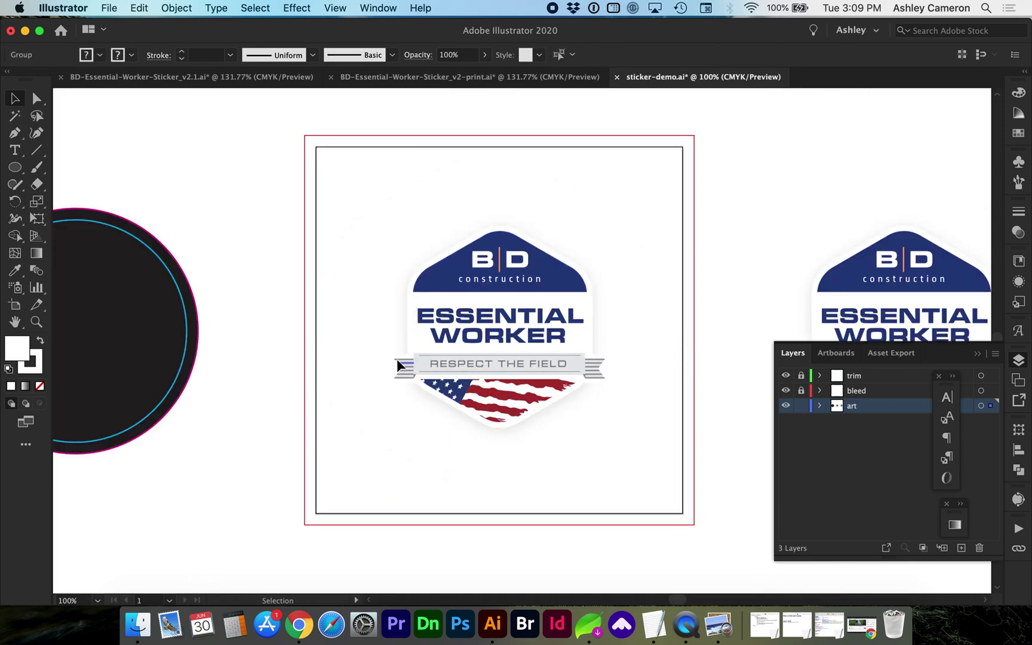
pyautogui.click(396, 359)
pyautogui.press('a')
pyautogui.click(397, 362)
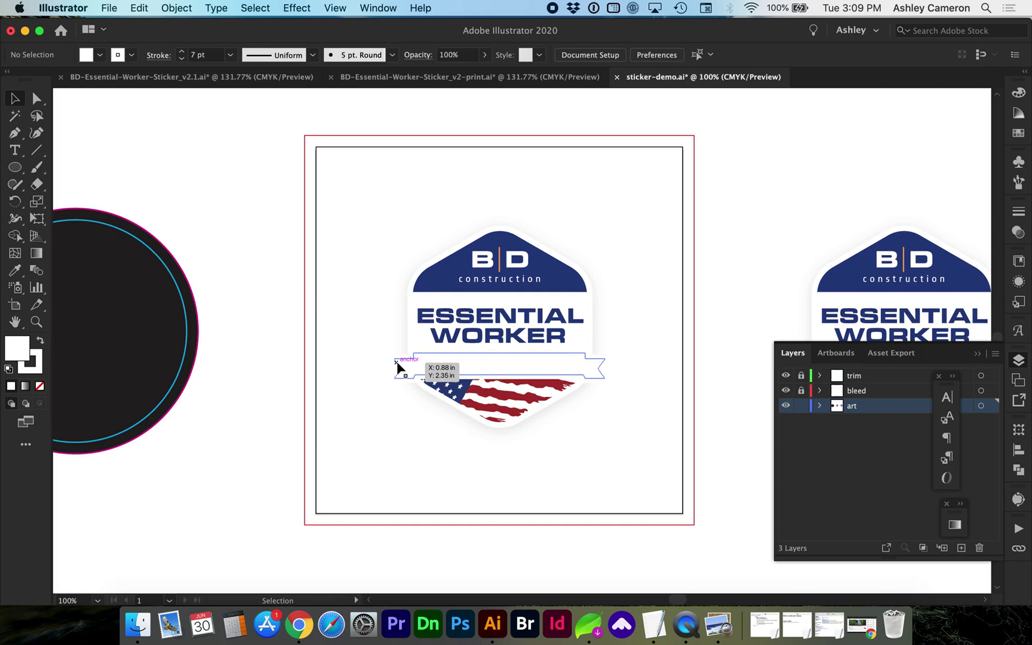
pyautogui.press('v')
pyautogui.click(384, 387)
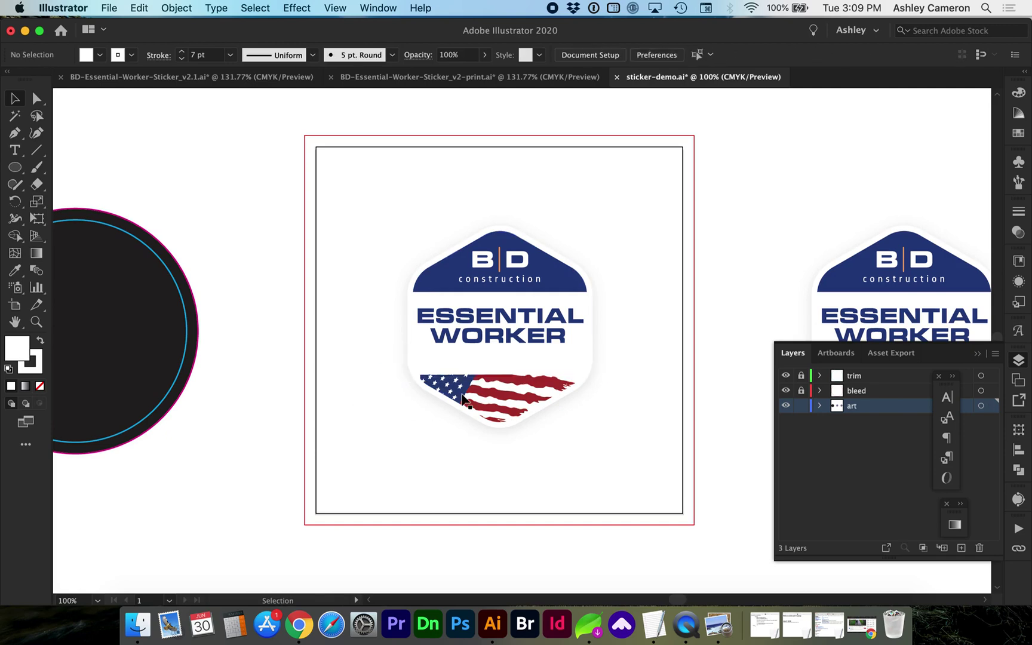
pyautogui.press('a')
pyautogui.press('super+a')
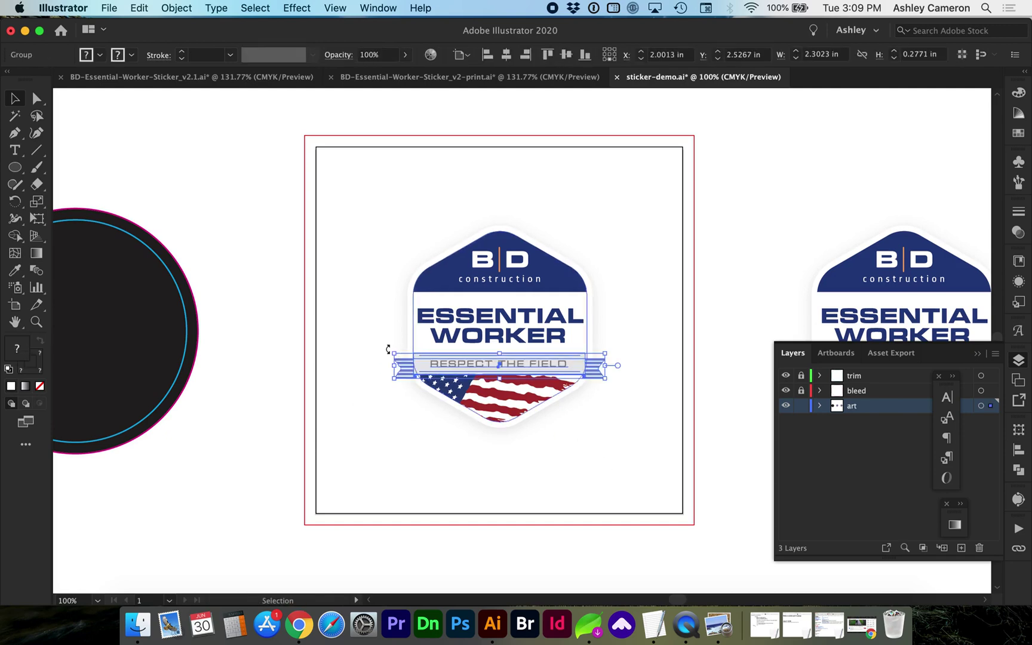
pyautogui.click(405, 417)
pyautogui.press('z')
# - Zoom in closely on the sticker and select the ribbon banner group
pyautogui.moveTo(351, 185); pyautogui.dragTo(680, 487)
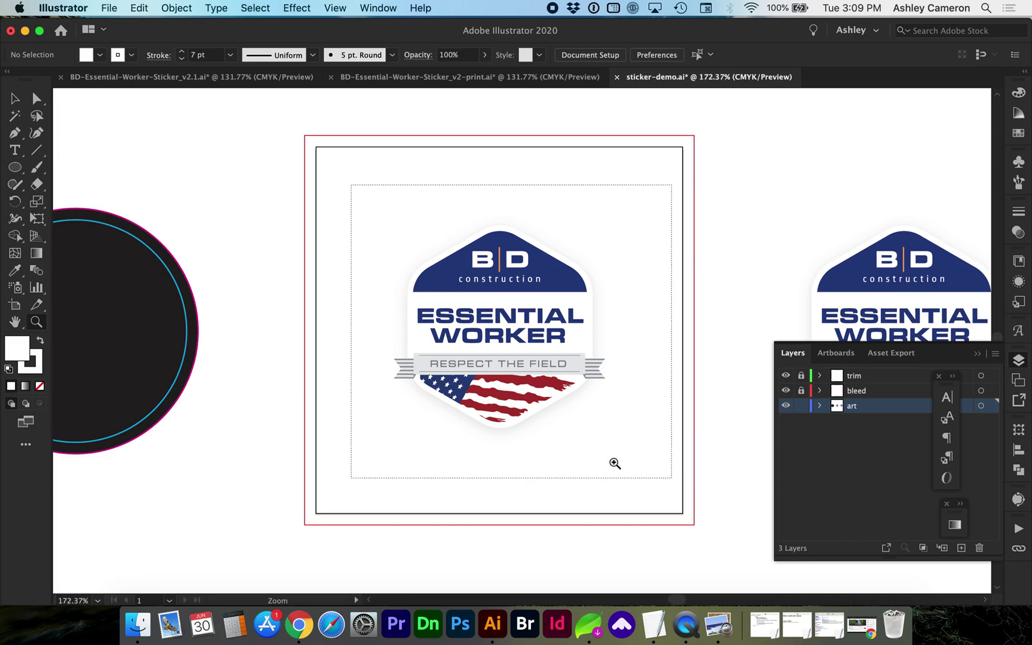
pyautogui.press('v')
pyautogui.click(489, 404)
pyautogui.press('a')
pyautogui.click(490, 405)
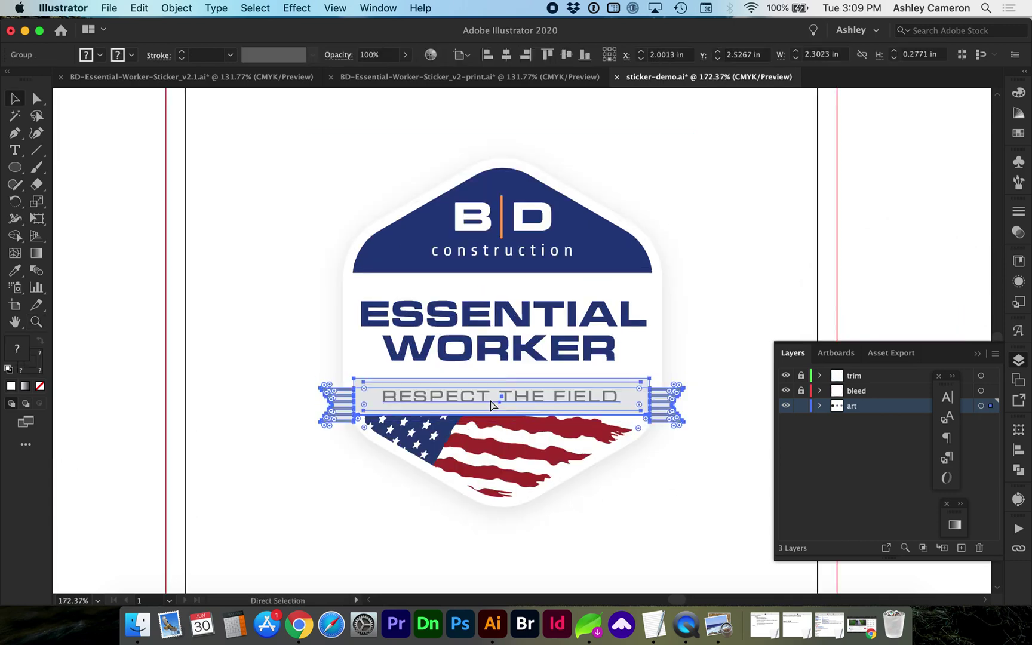
pyautogui.press('v')
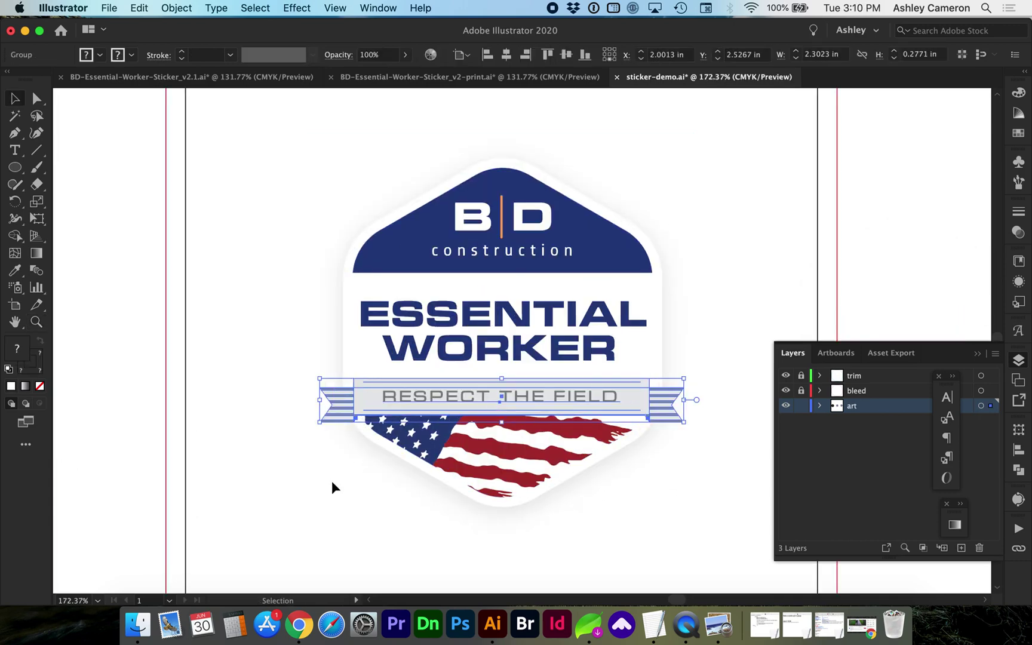
pyautogui.press('a')
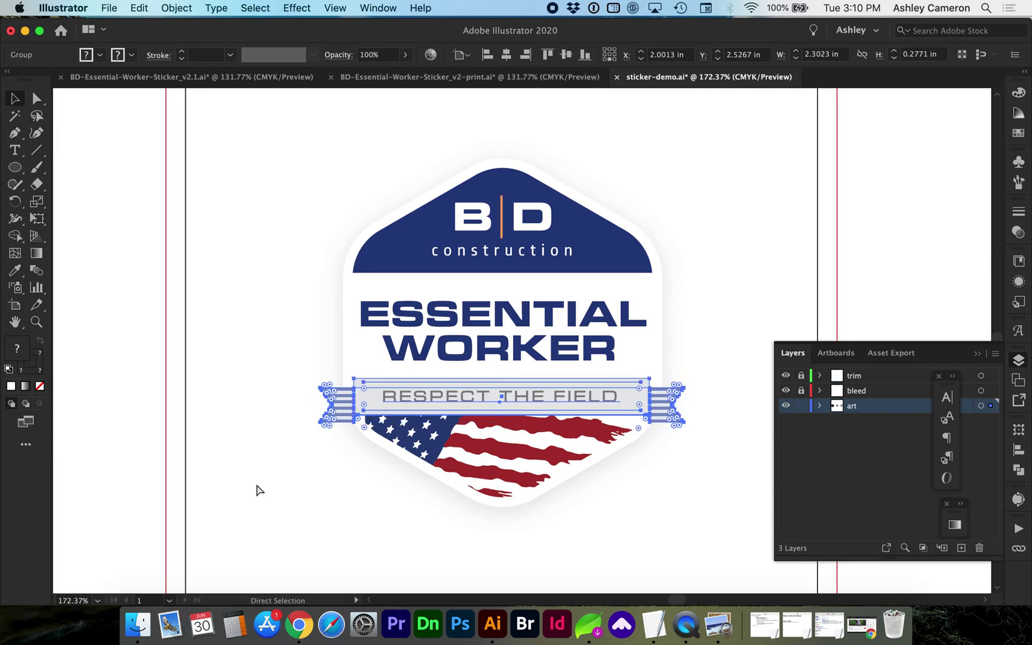
pyautogui.press('v')
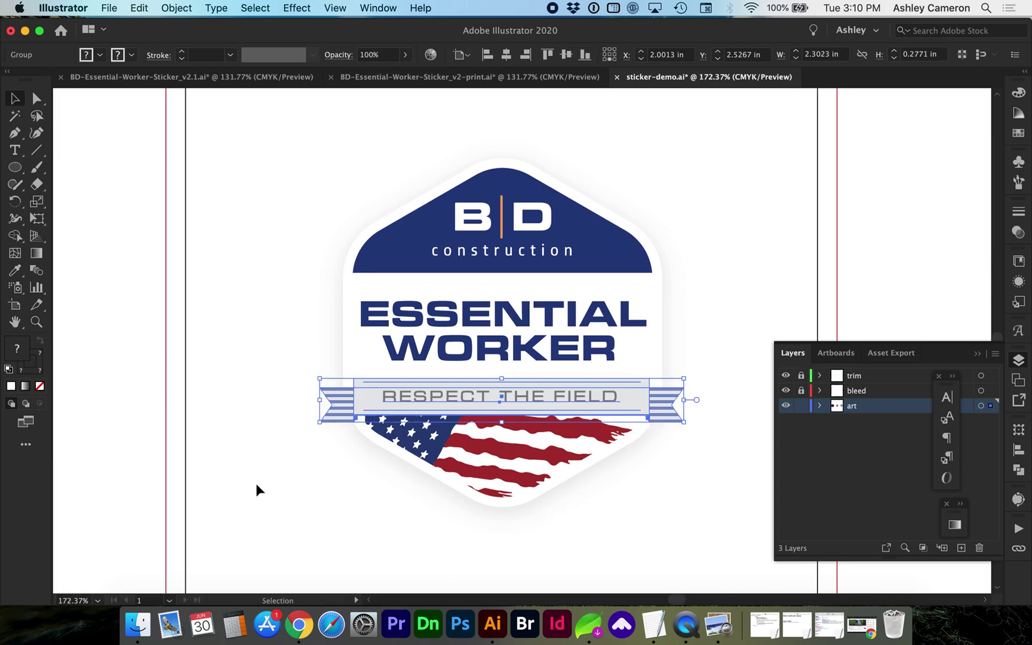
# - Convert the banner text to outlines, then expand its appearance and its fill and stroke
pyautogui.click(215, 8)
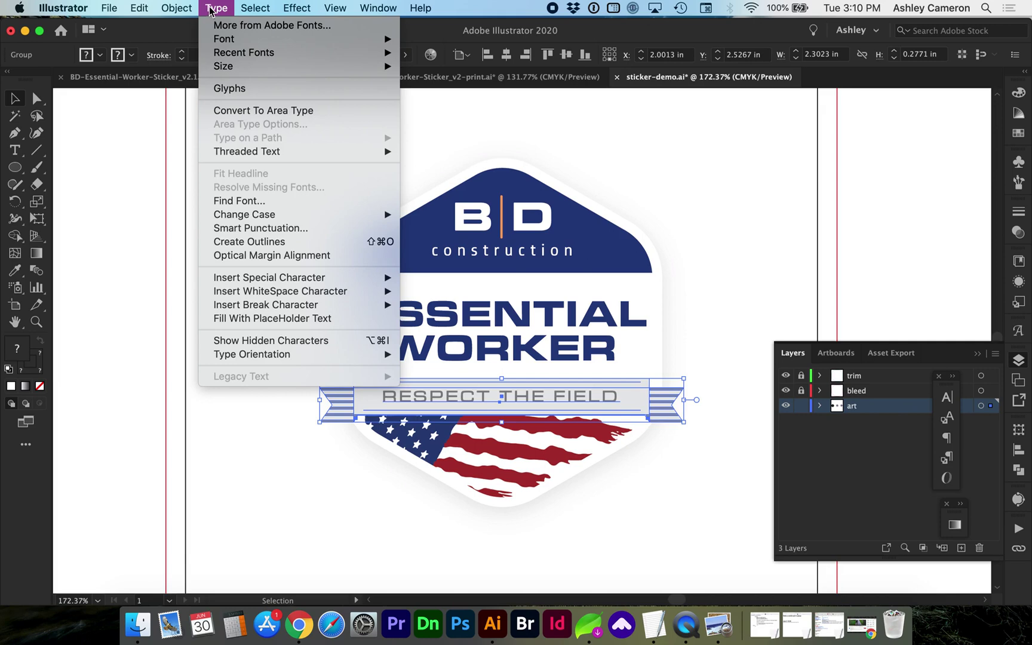
pyautogui.click(245, 242)
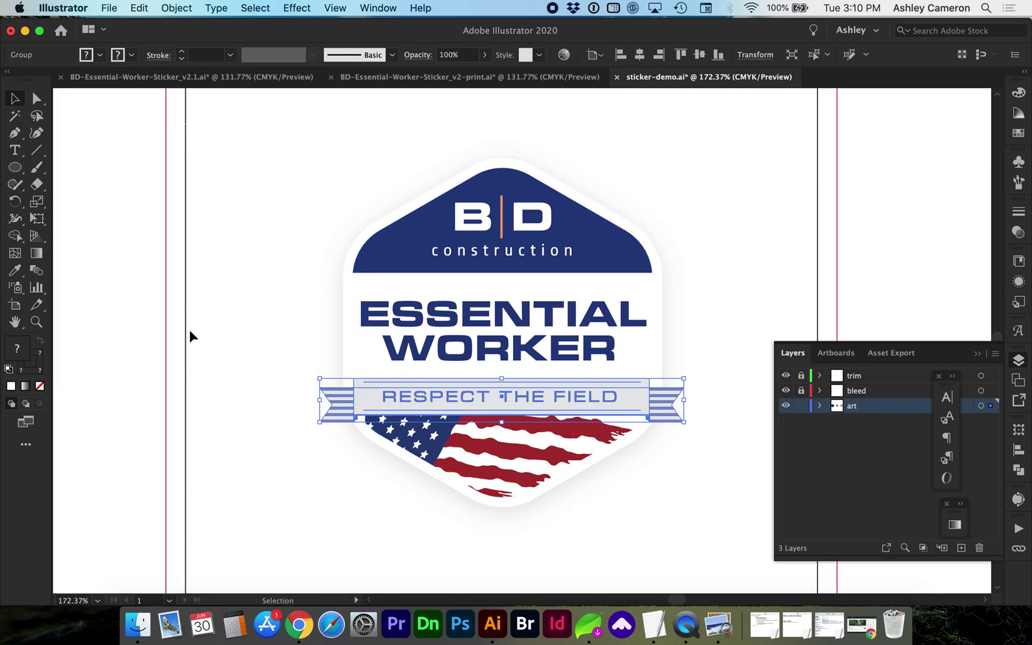
pyautogui.click(182, 8)
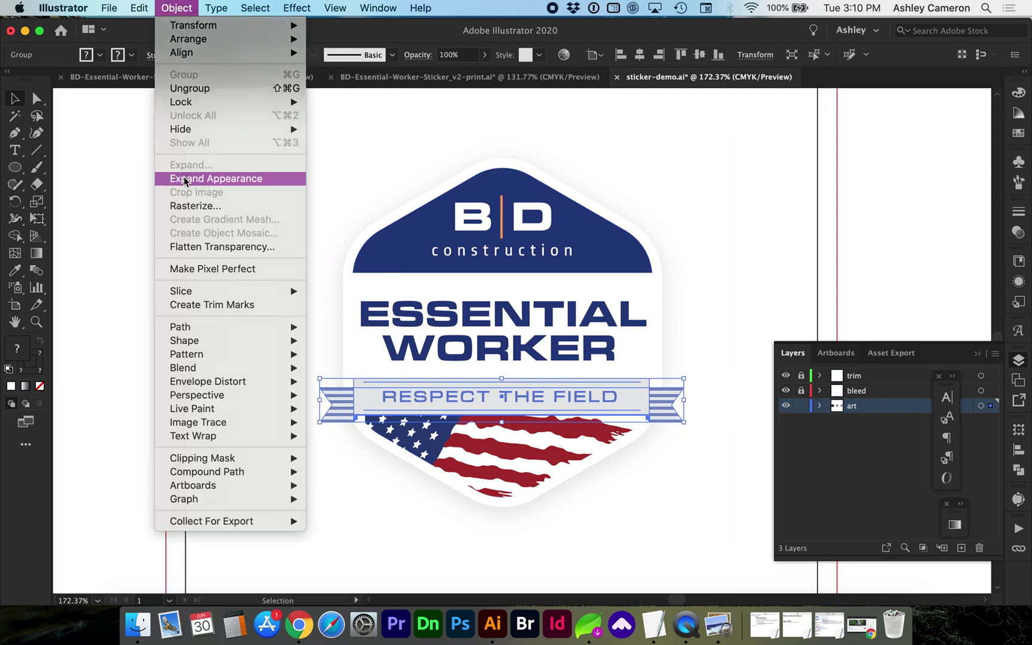
pyautogui.click(184, 180)
pyautogui.click(177, 8)
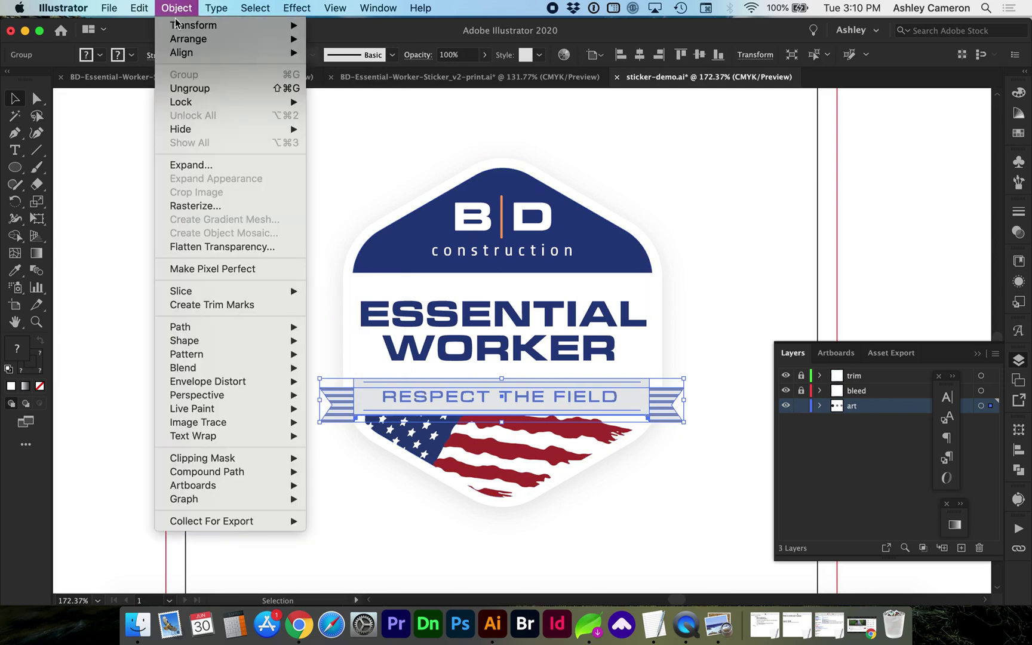
pyautogui.click(195, 167)
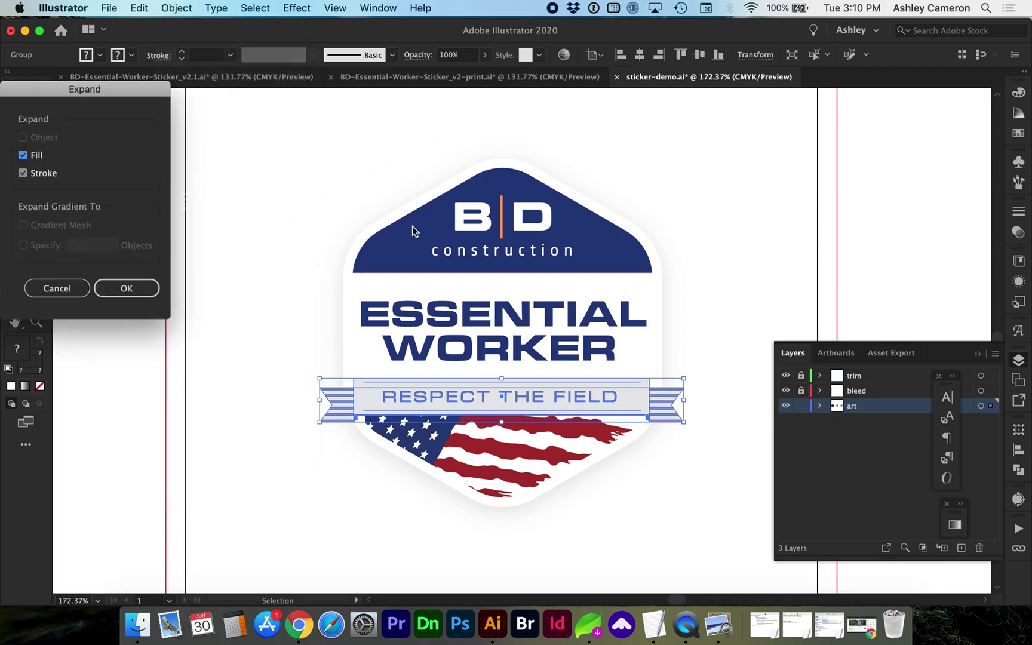
pyautogui.click(128, 289)
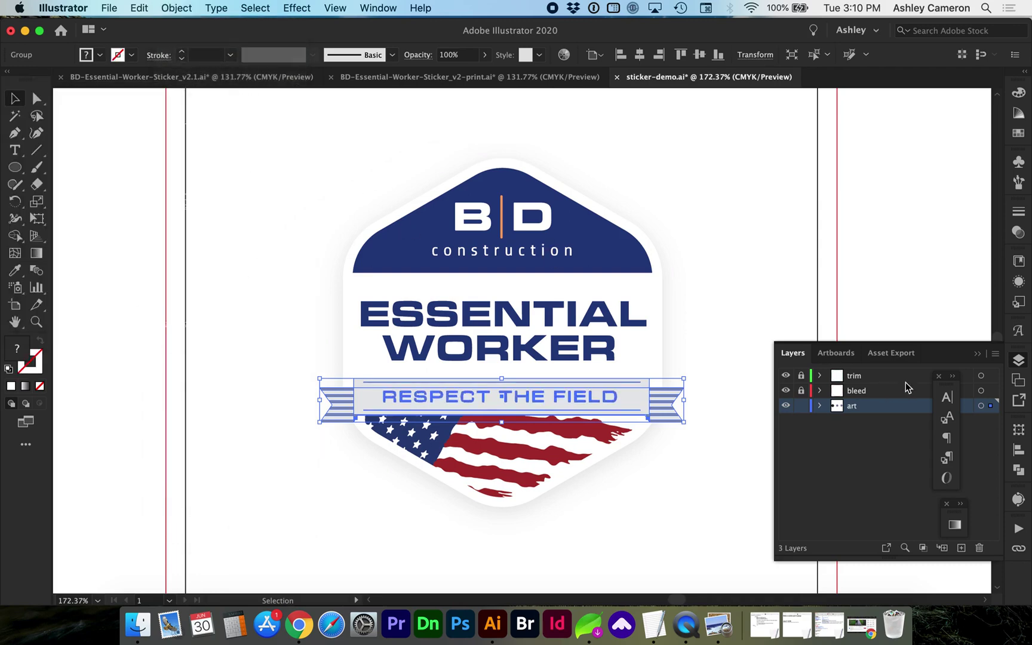
pyautogui.click(1020, 471)
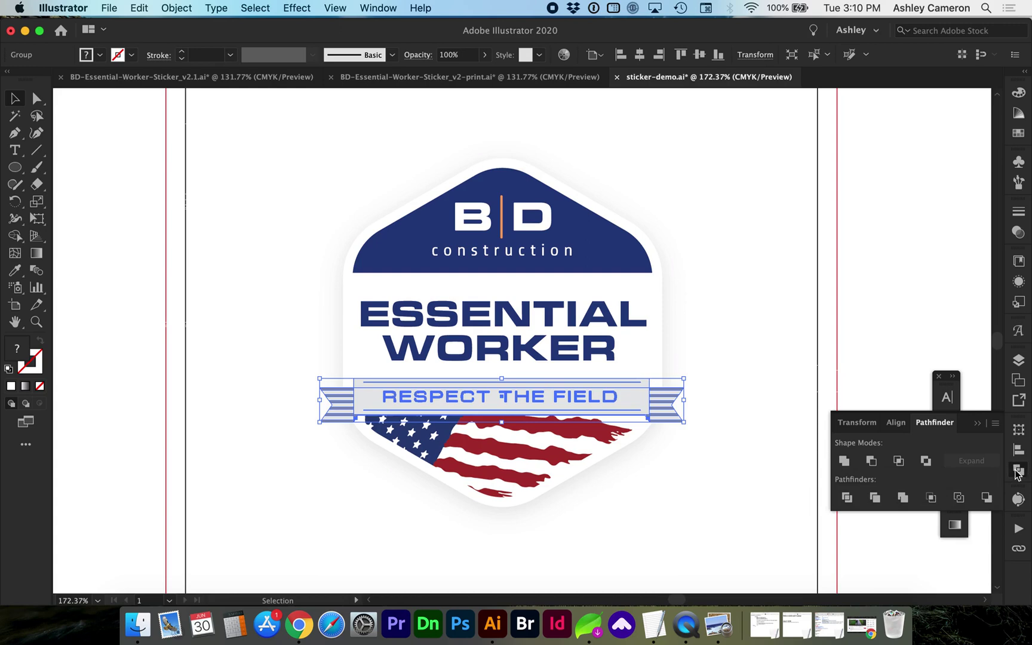
# - Unite the banner pieces with Pathfinder and give the merged shape a White fill and stroke
pyautogui.click(844, 461)
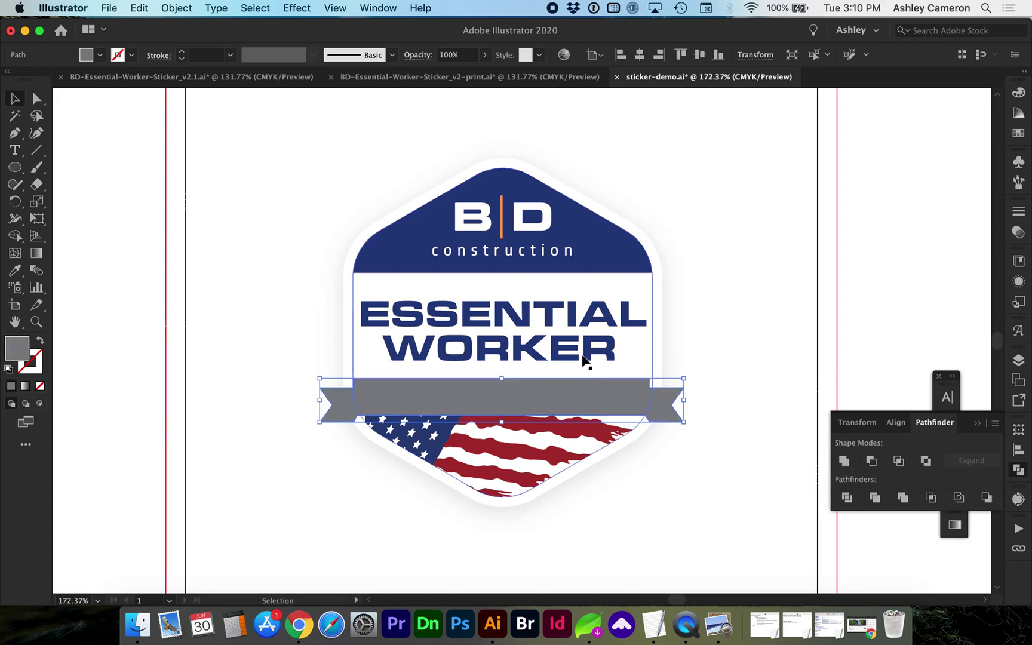
pyautogui.click(1019, 93)
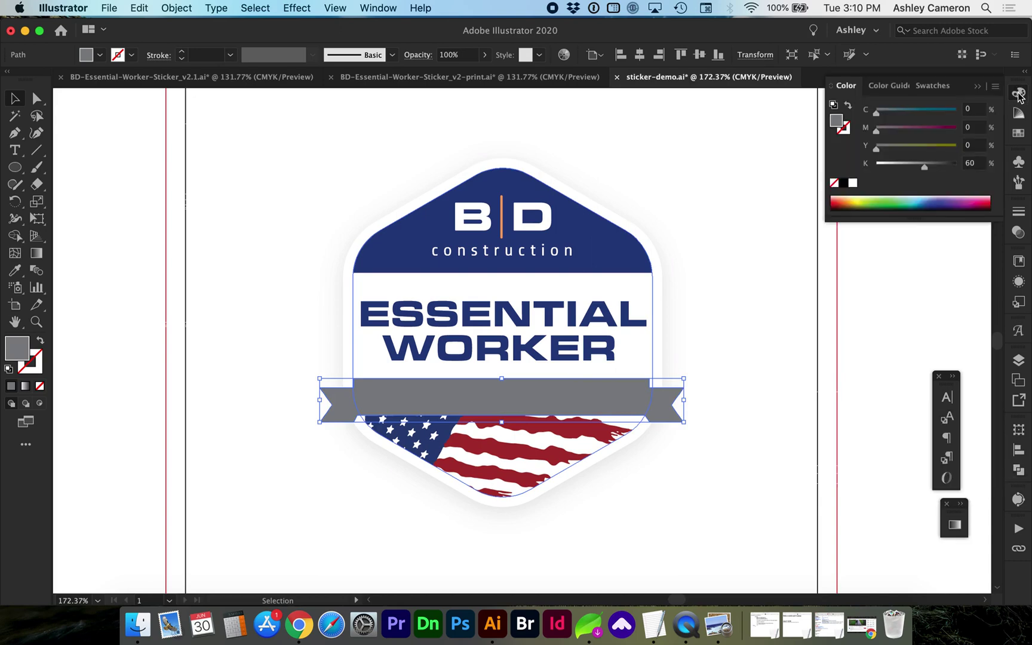
pyautogui.click(1019, 134)
pyautogui.click(856, 133)
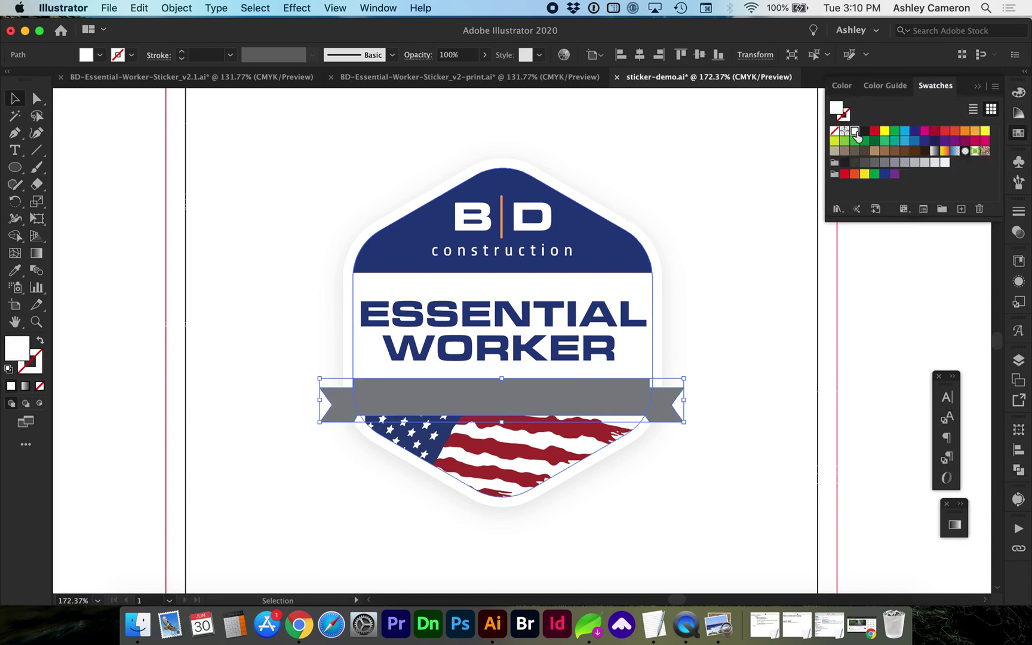
pyautogui.press('x')
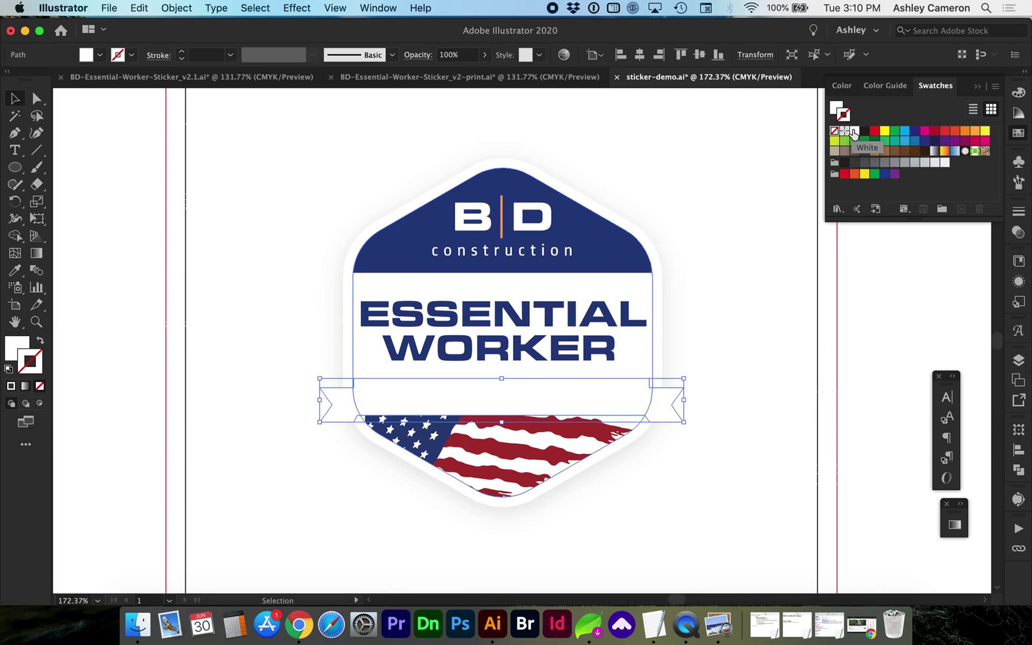
pyautogui.click(856, 131)
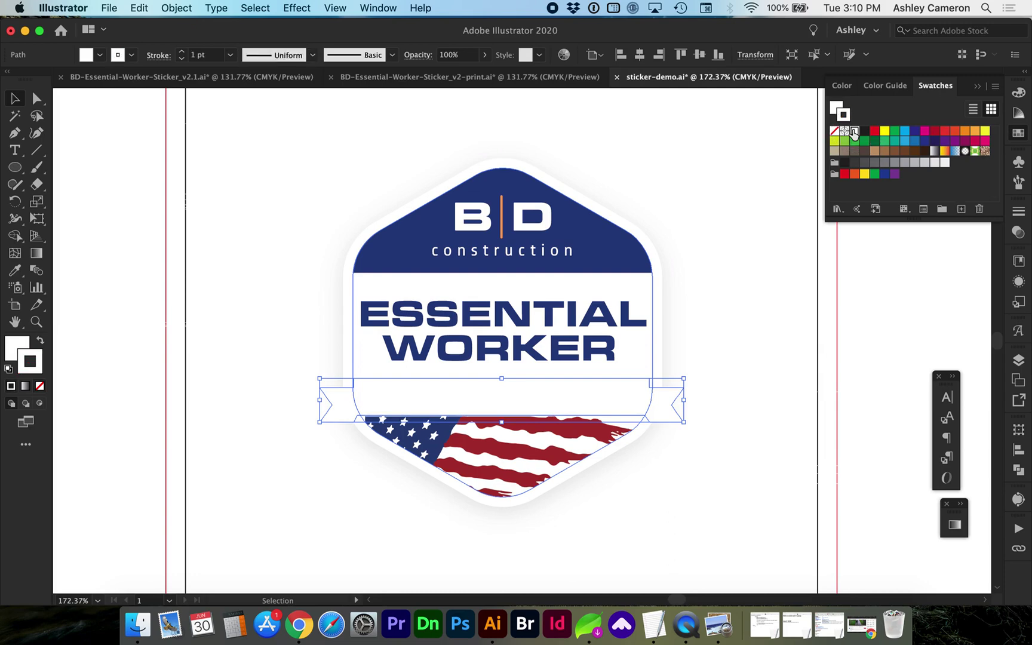
# - Raise the ribbon's stroke weight to 6 pt and zoom in on the ribbon end over the flag
pyautogui.click(182, 51)
pyautogui.click(182, 51)
pyautogui.click(182, 52)
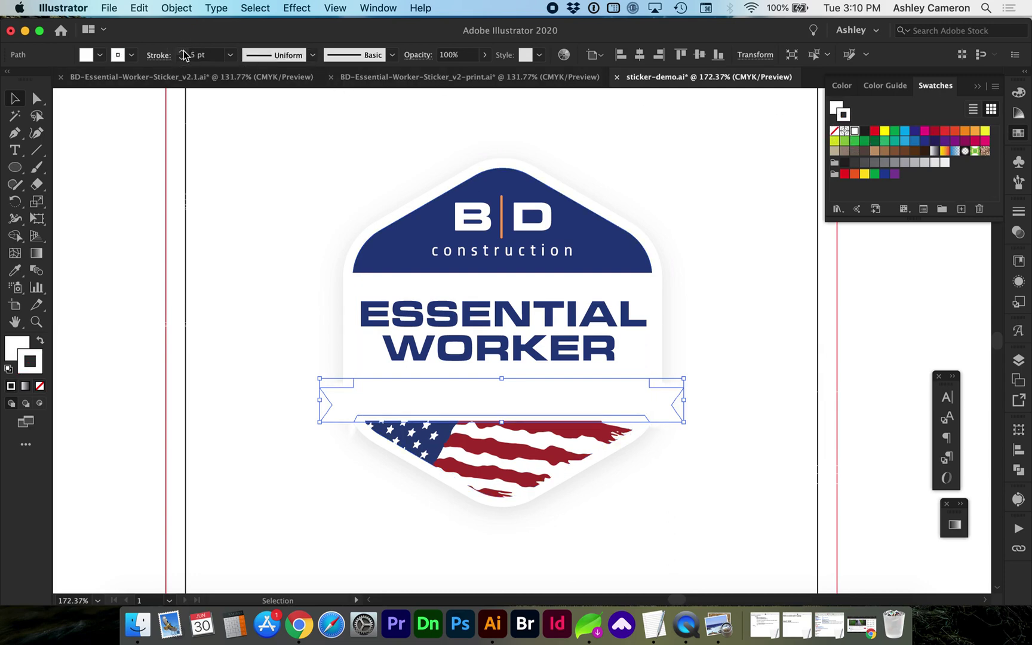
pyautogui.click(182, 52)
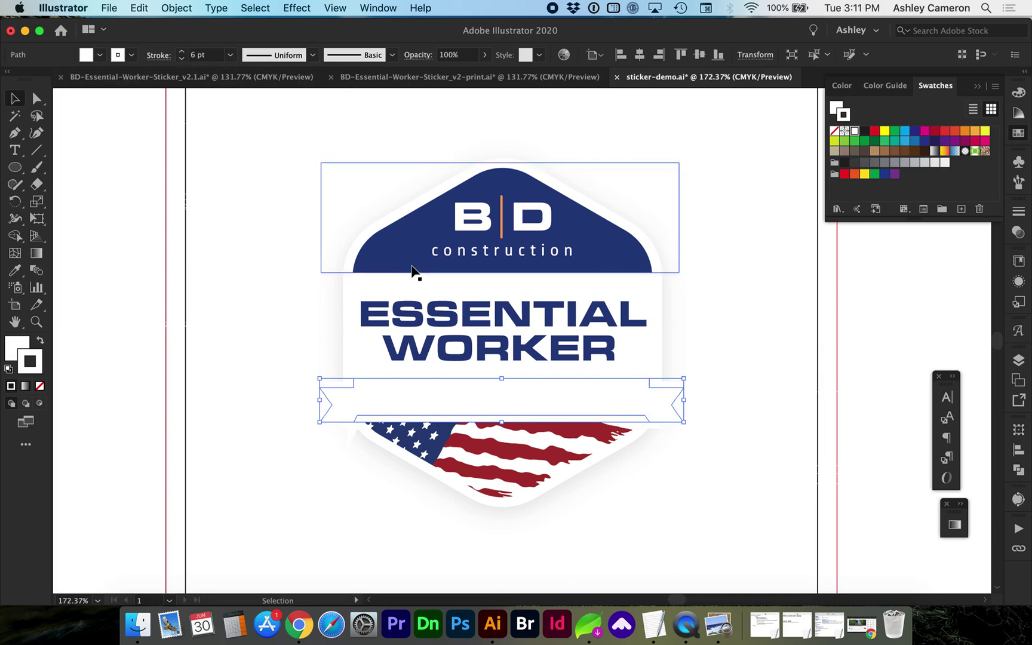
pyautogui.press('z')
pyautogui.moveTo(285, 362); pyautogui.dragTo(525, 553)
pyautogui.press('v')
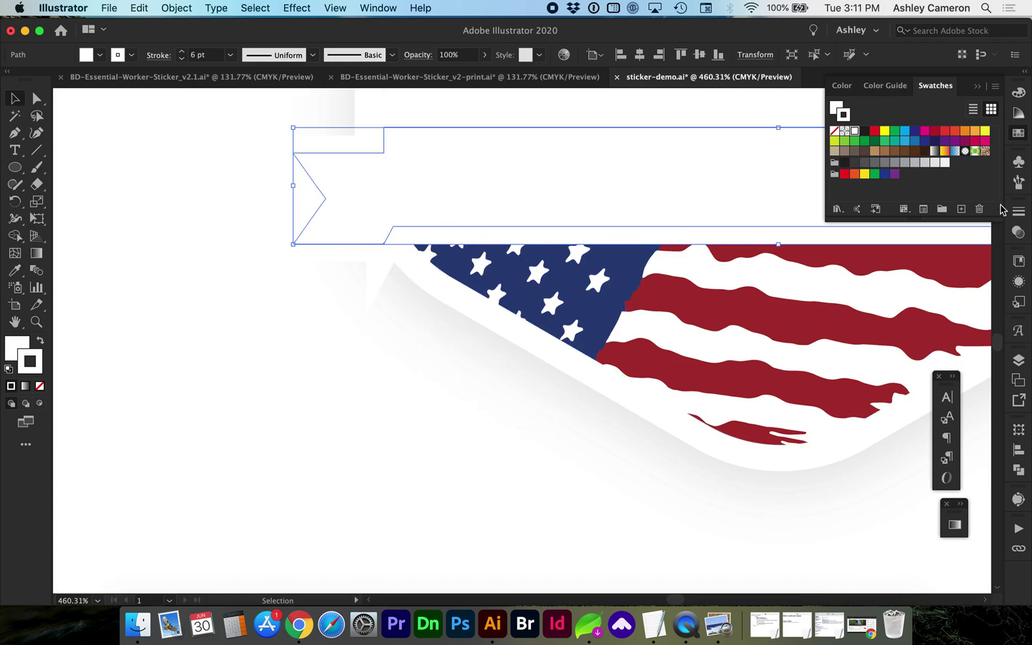
# - Set the stroke's miter limit to 3, fit the artboard in view, and deselect
pyautogui.click(1018, 214)
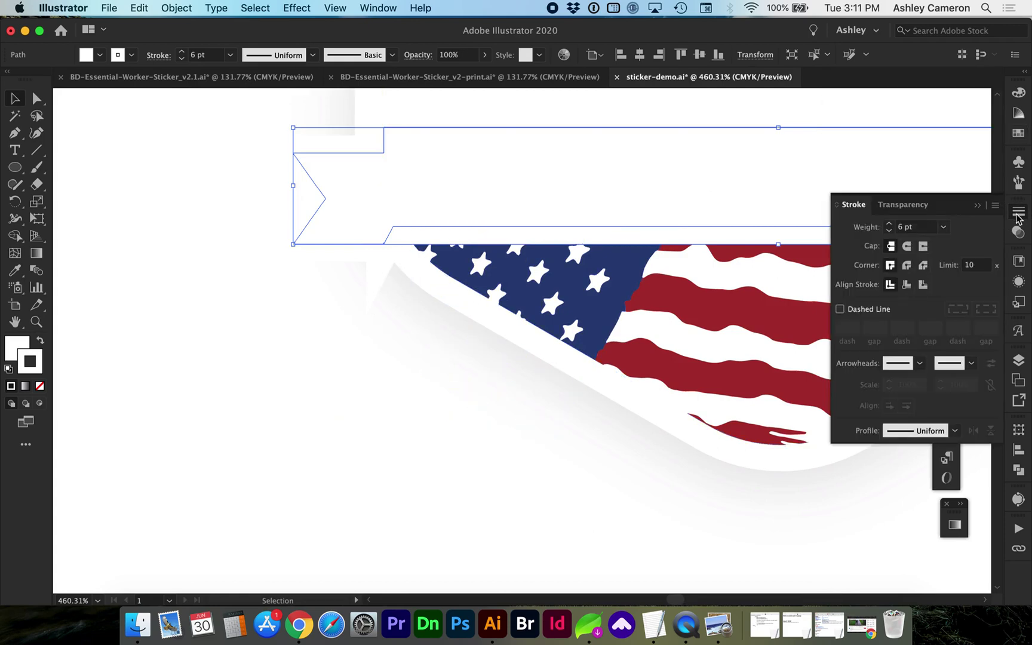
pyautogui.click(971, 266)
pyautogui.press('Return')
pyautogui.press('a')
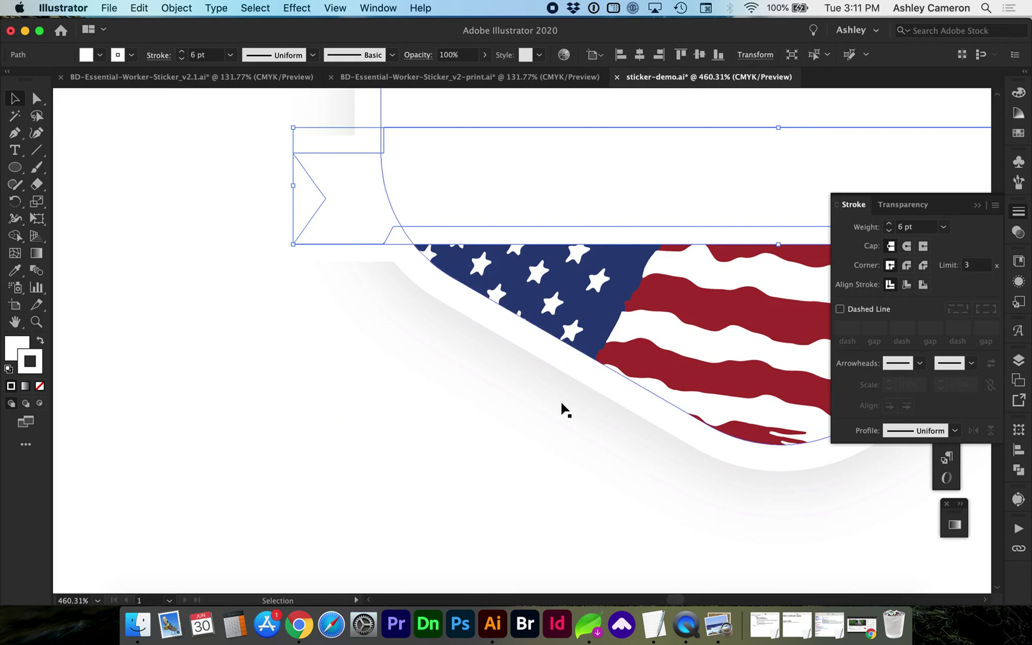
pyautogui.hotkey('ctrl', '0')
pyautogui.press('v')
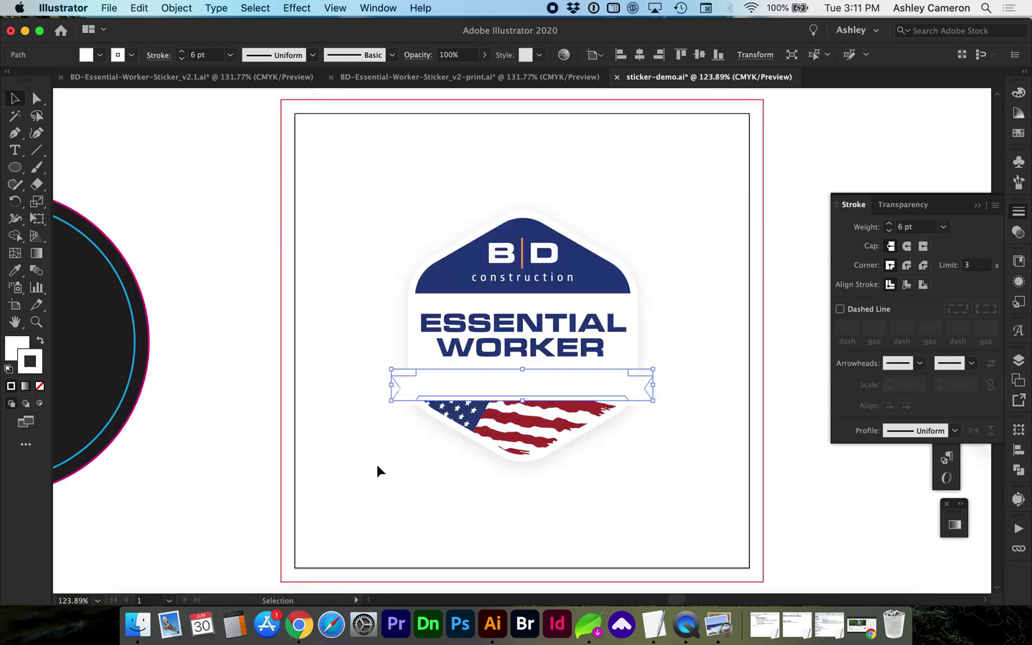
pyautogui.click(378, 470)
# - Select the ribbon and then the badge group, undoing an accidental move of the badge
pyautogui.click(457, 373)
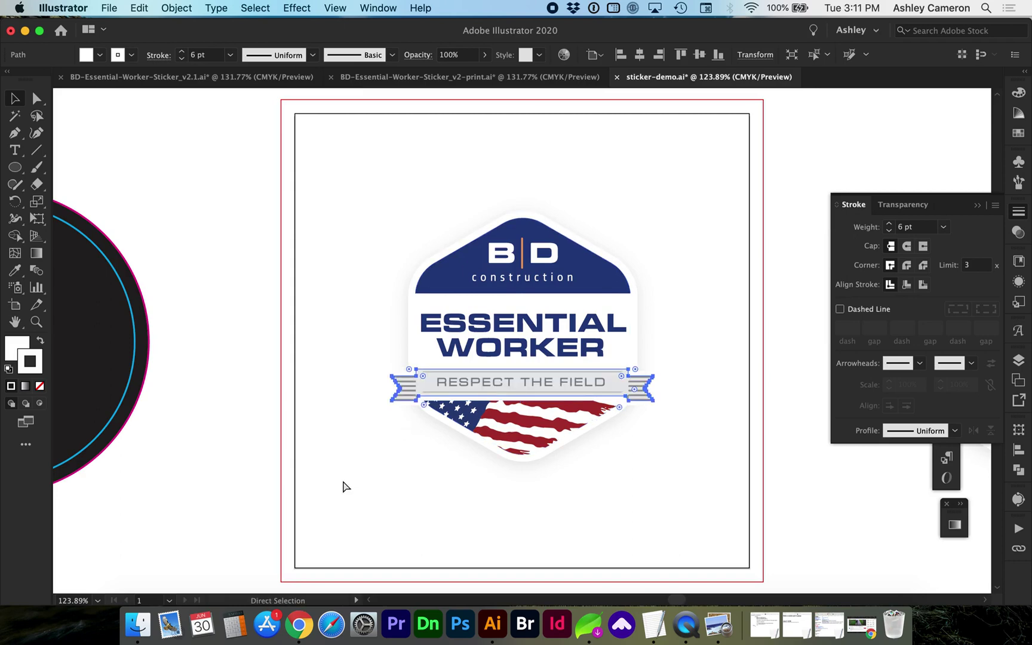
pyautogui.click(402, 461)
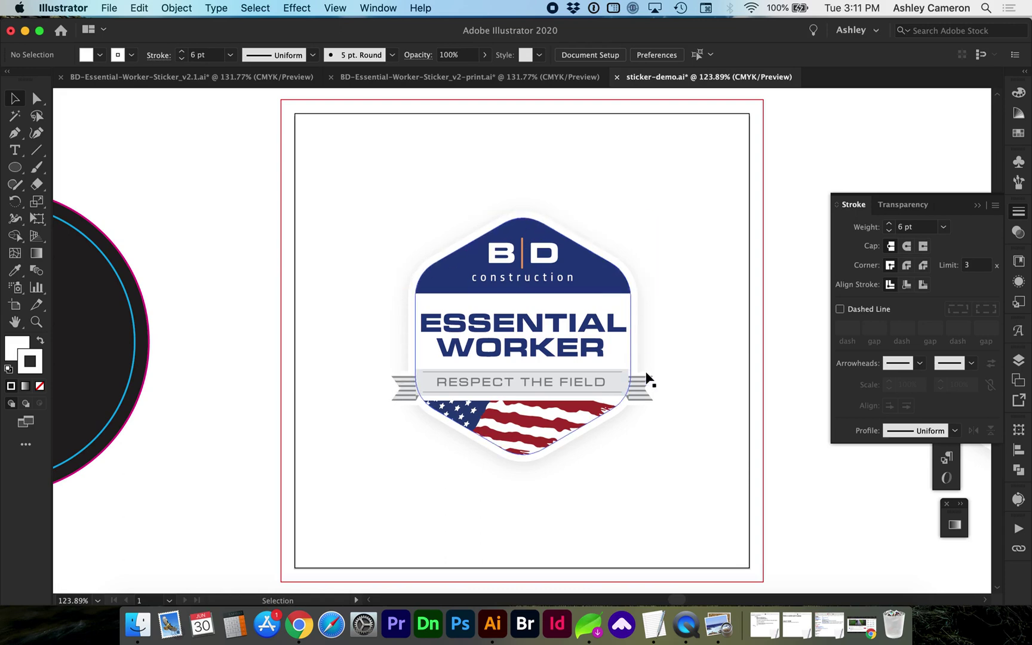
pyautogui.click(594, 282)
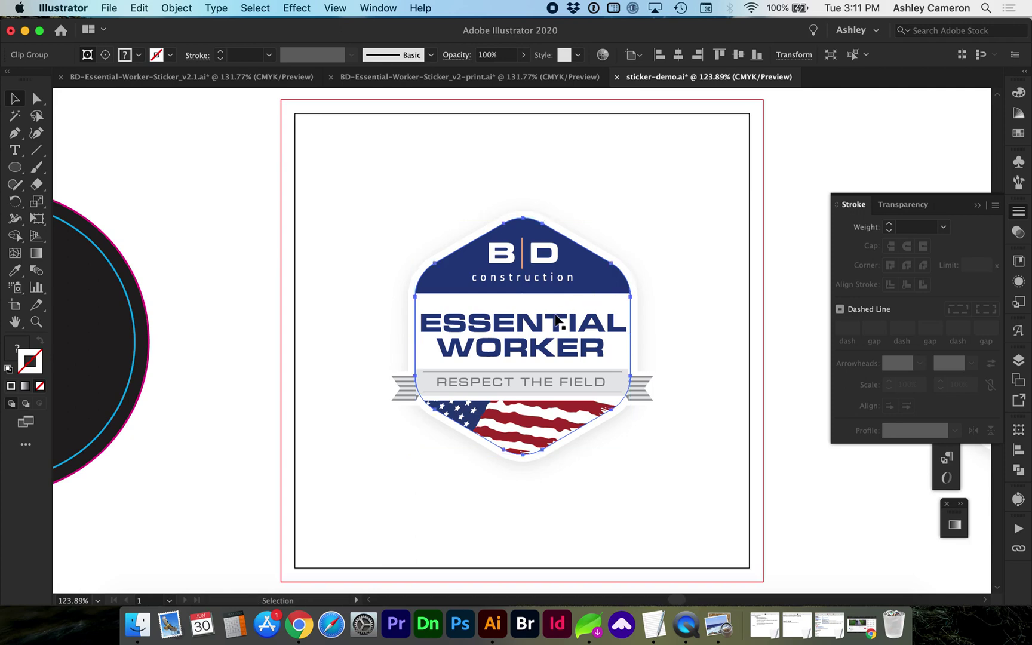
pyautogui.moveTo(605, 273); pyautogui.dragTo(400, 273)
pyautogui.press('super+z')
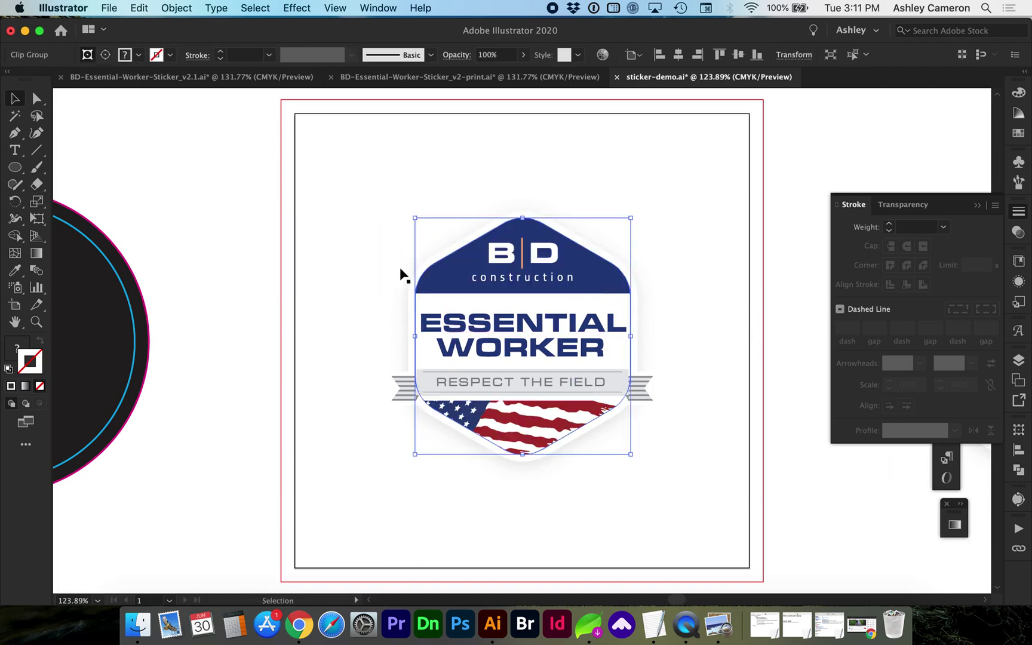
pyautogui.click(355, 222)
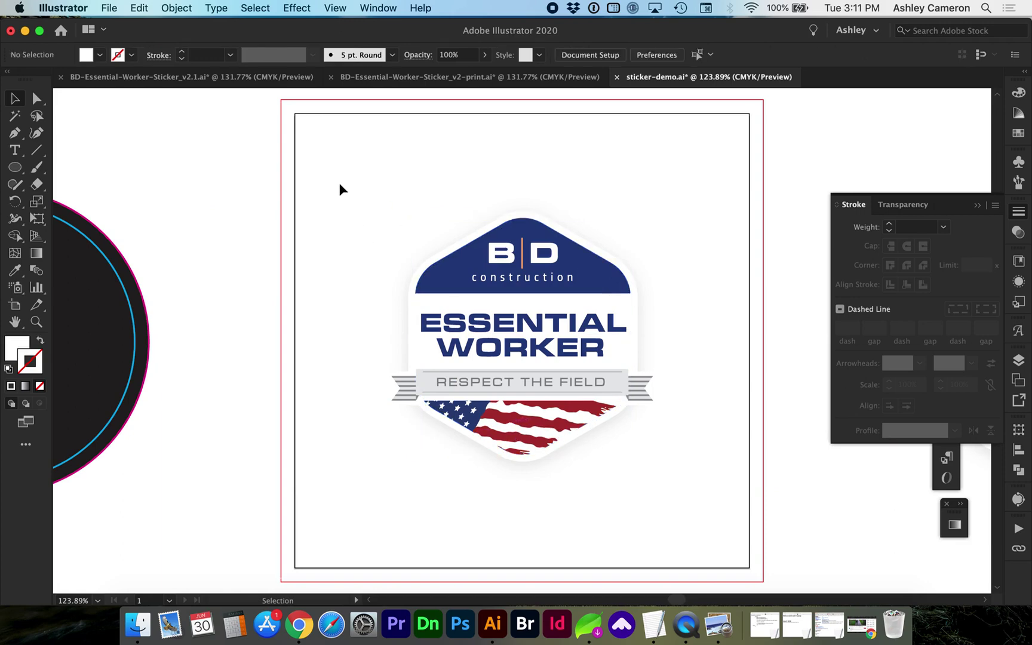
# - Delete the Drop Shadow effect from the white hexagon outline in the Appearance panel
pyautogui.click(446, 255)
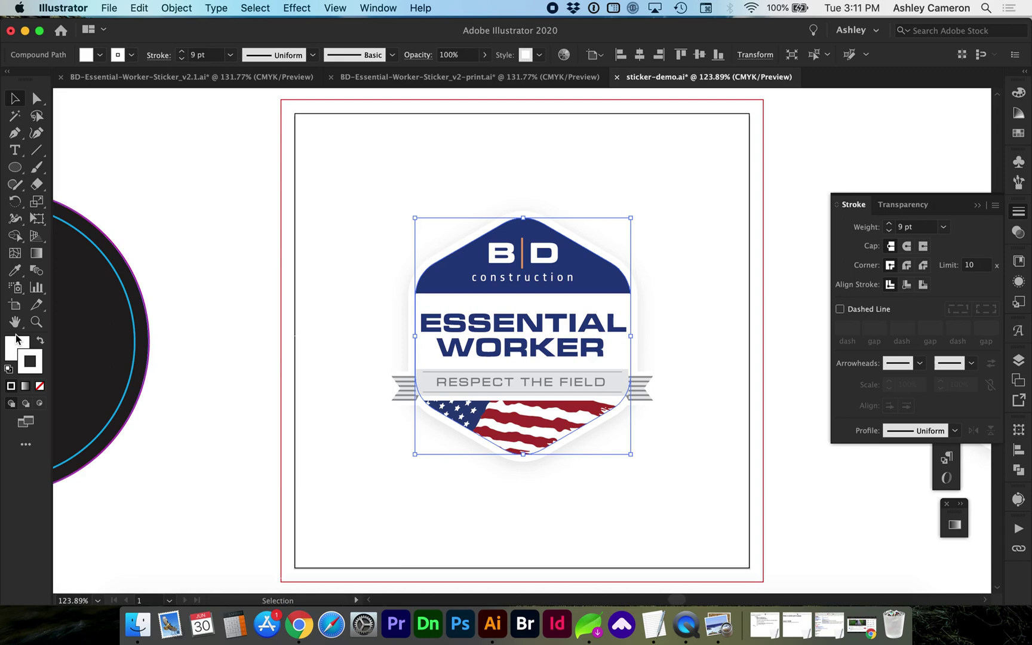
pyautogui.click(1018, 232)
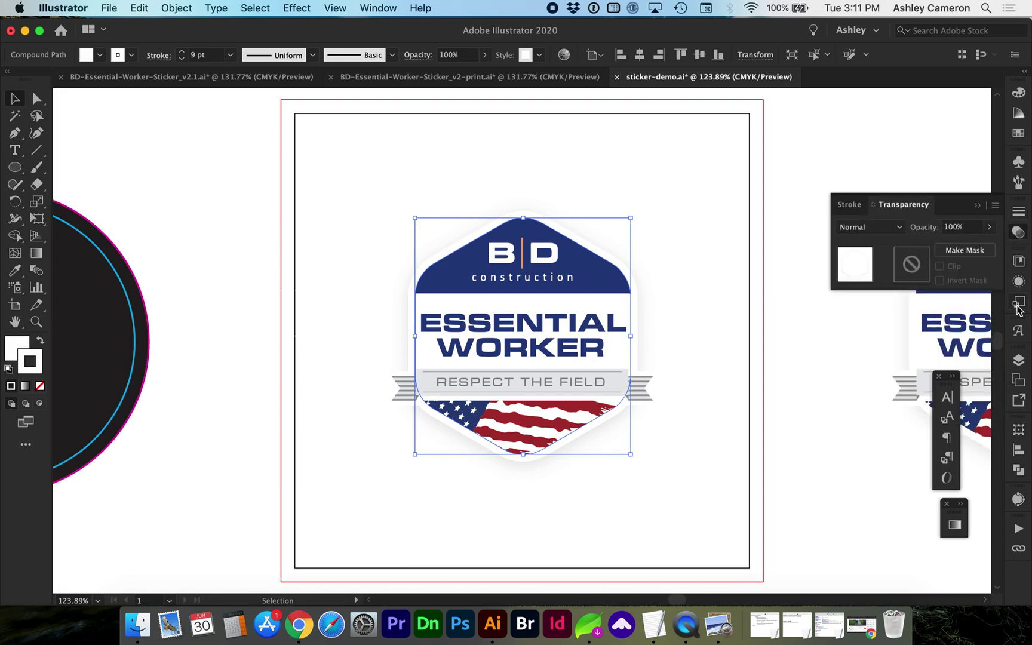
pyautogui.click(1018, 281)
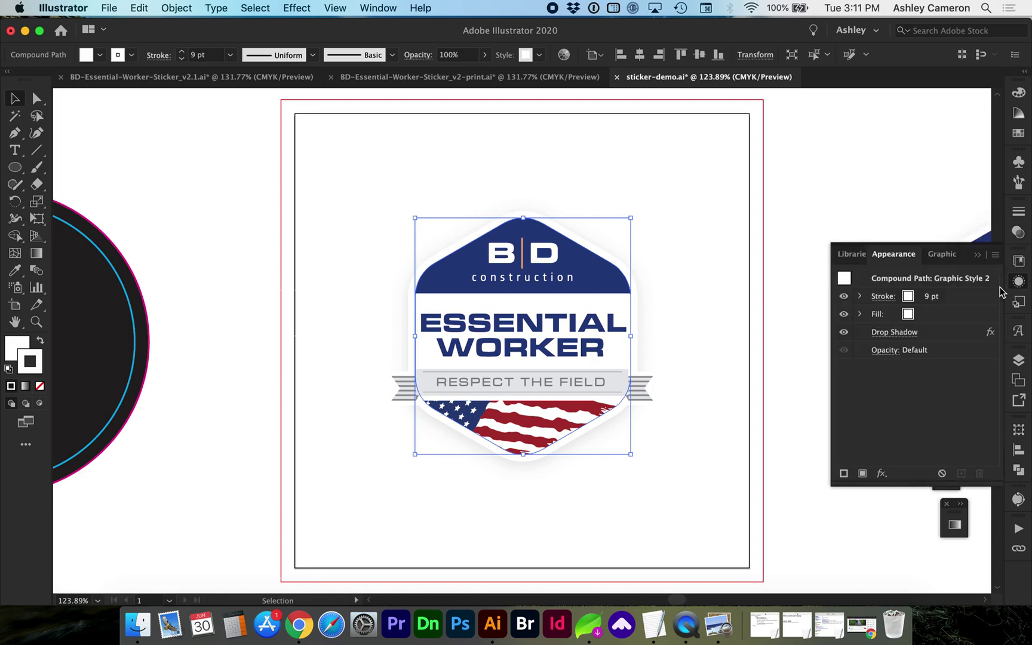
pyautogui.click(945, 331)
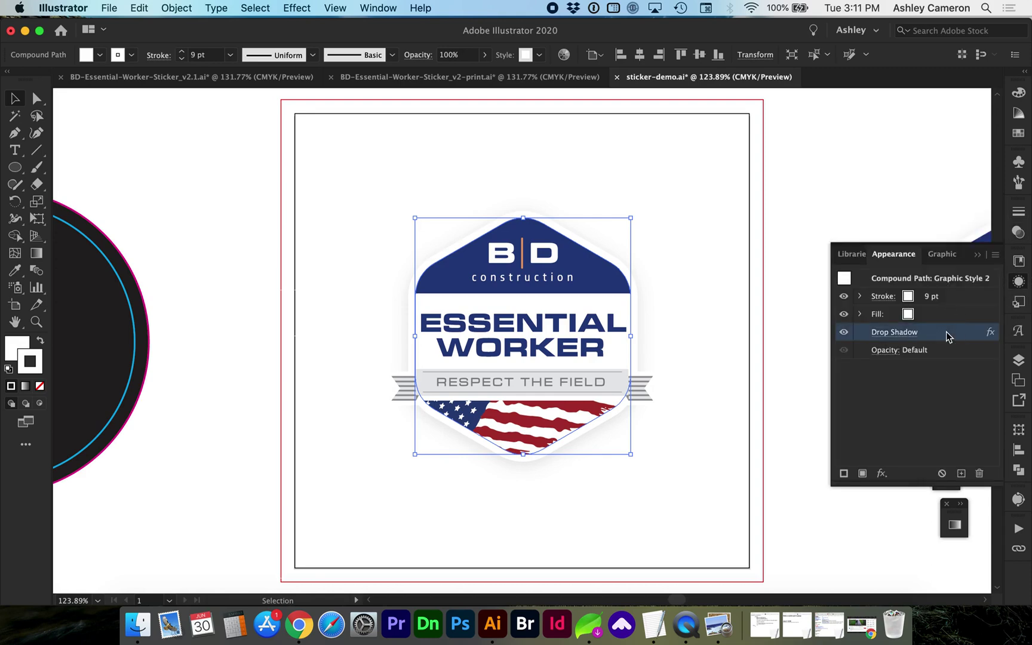
pyautogui.click(980, 474)
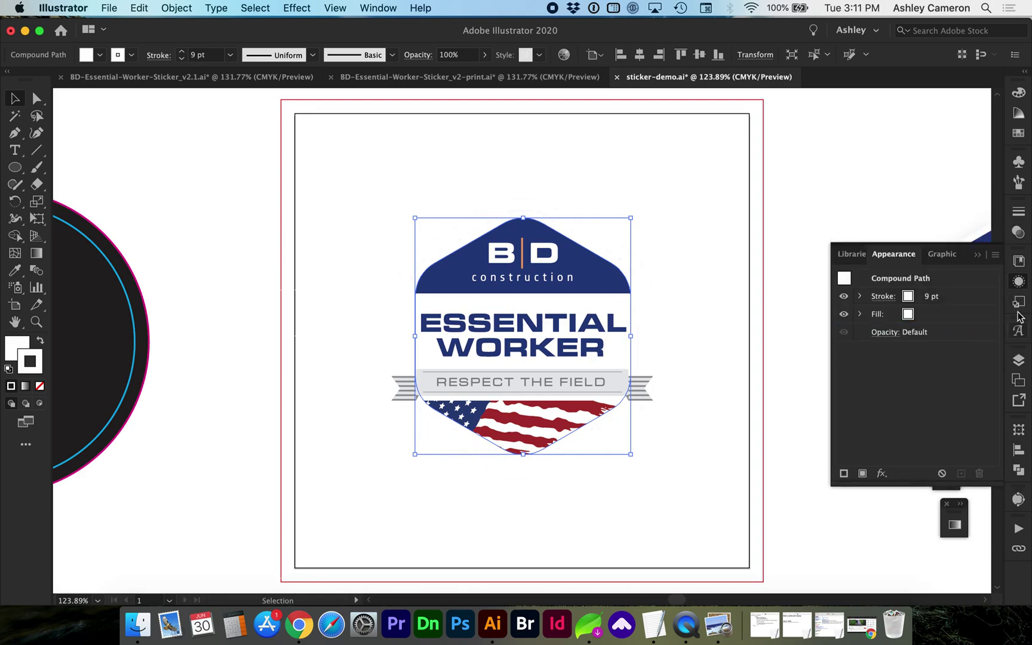
# - Reselect the white hexagon outline shape on its own
pyautogui.click(699, 170)
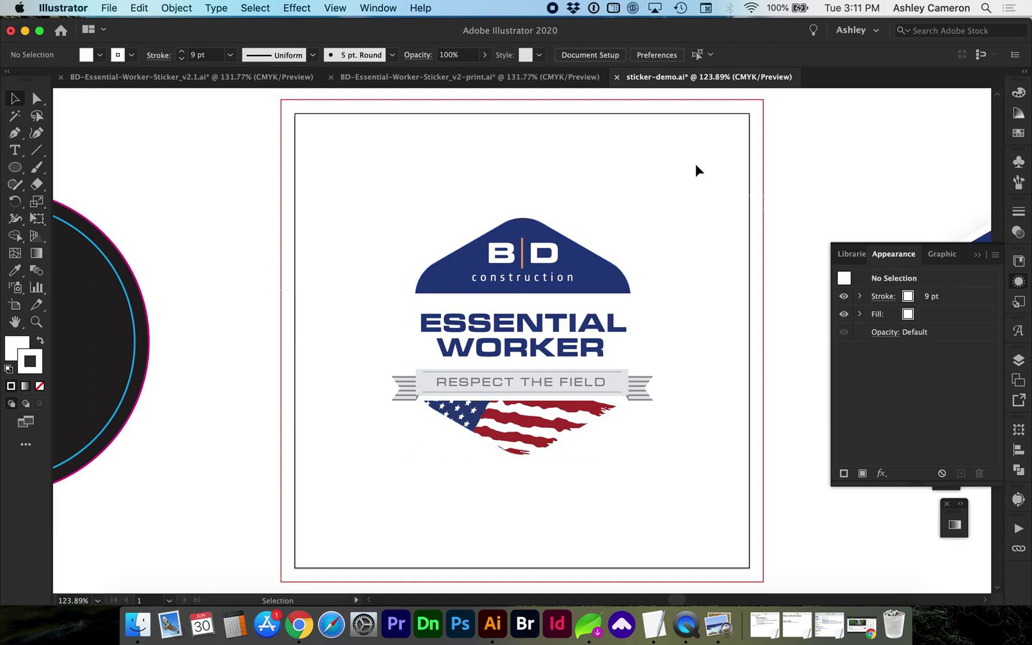
pyautogui.click(436, 267)
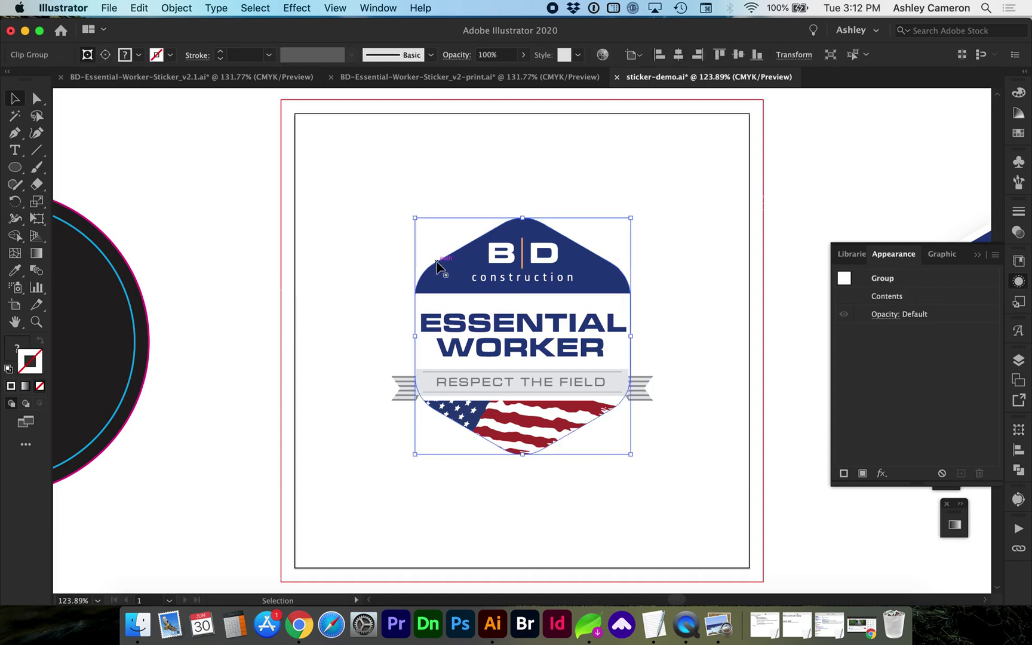
pyautogui.press('a')
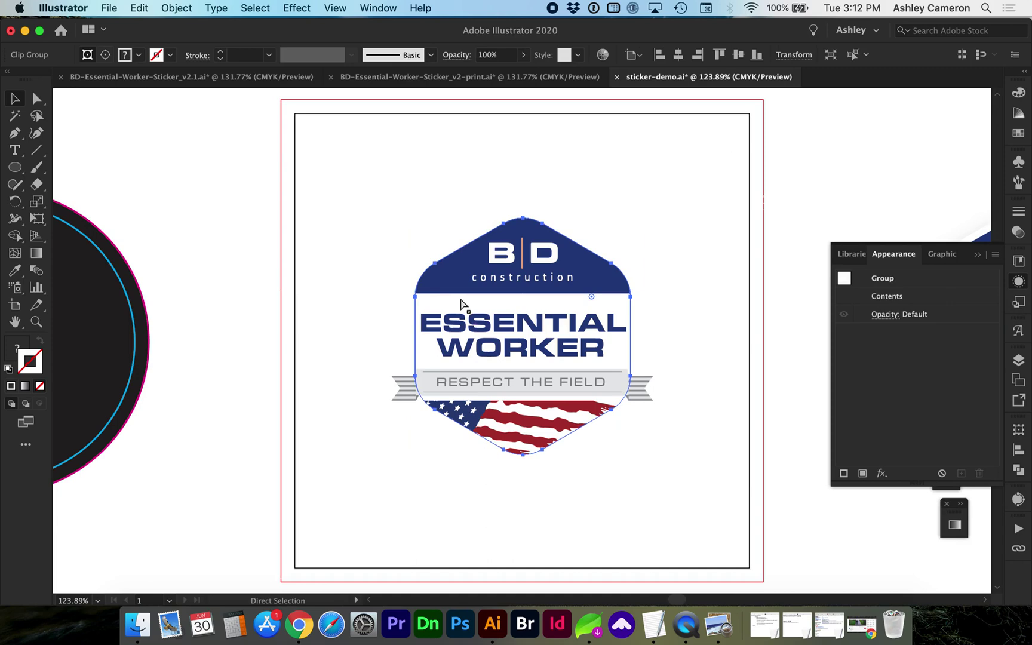
pyautogui.press('super+shift+a')
pyautogui.press('v')
pyautogui.click(435, 269)
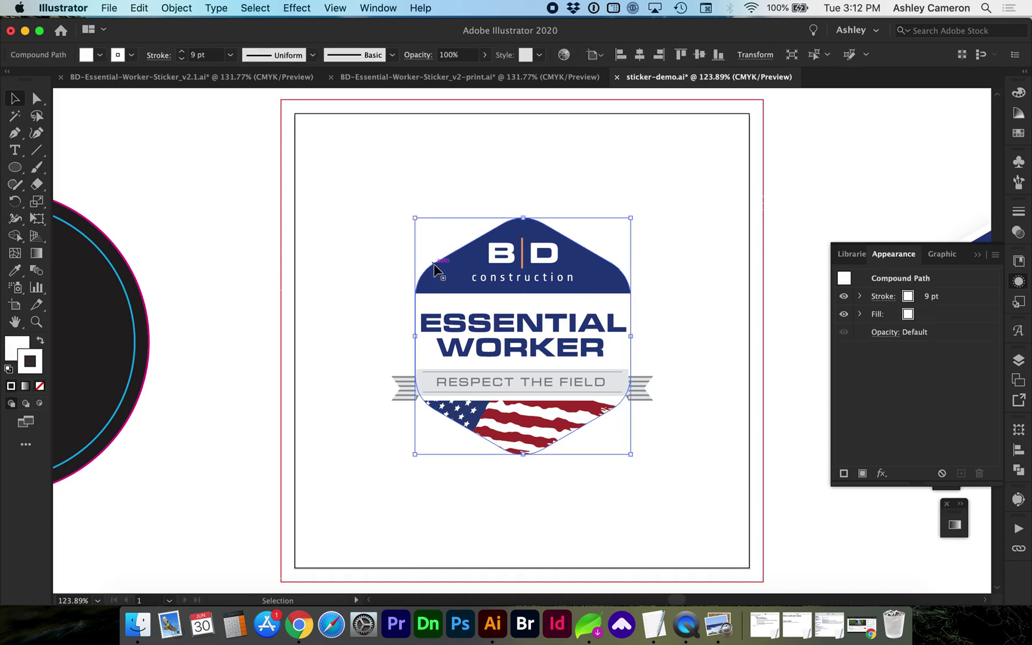
# - Expand the sticker and ribbon artwork's appearance, including its fills and strokes
pyautogui.moveTo(318, 195); pyautogui.dragTo(719, 518)
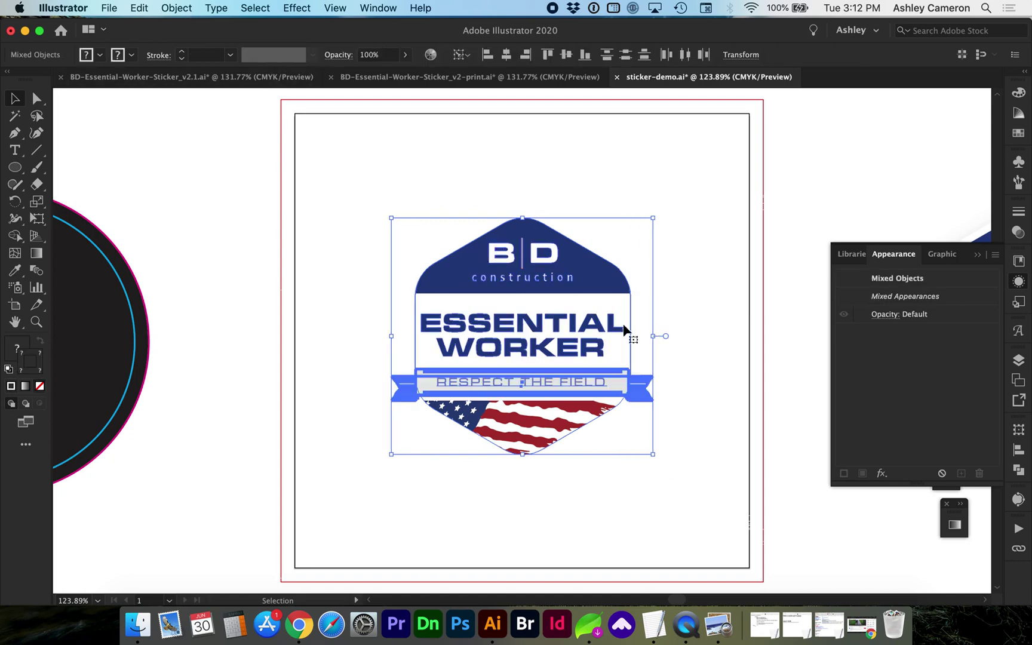
pyautogui.click(182, 8)
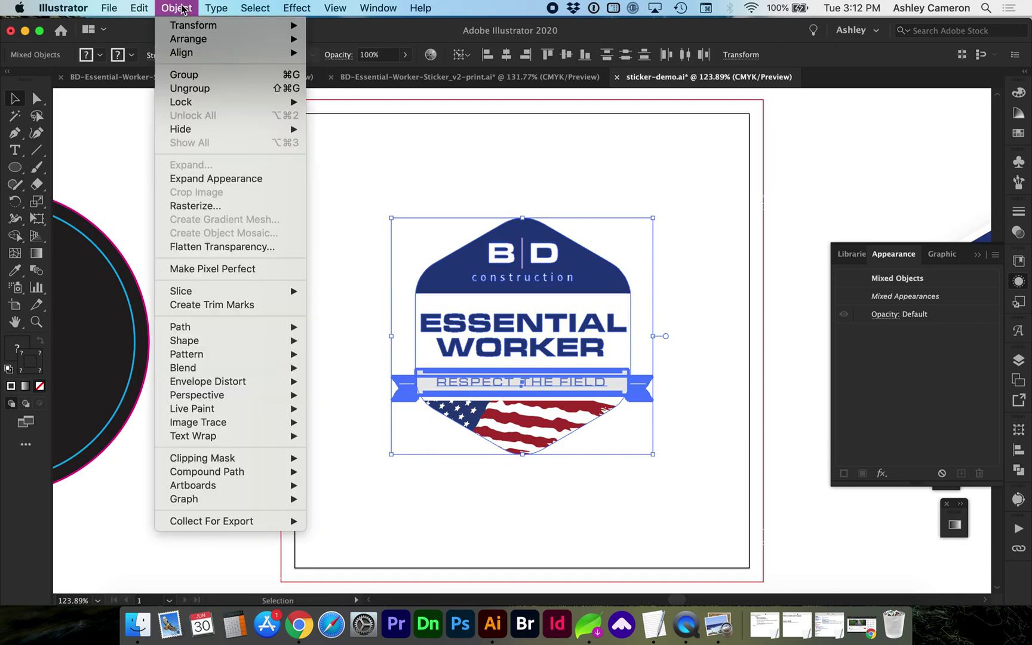
pyautogui.click(203, 179)
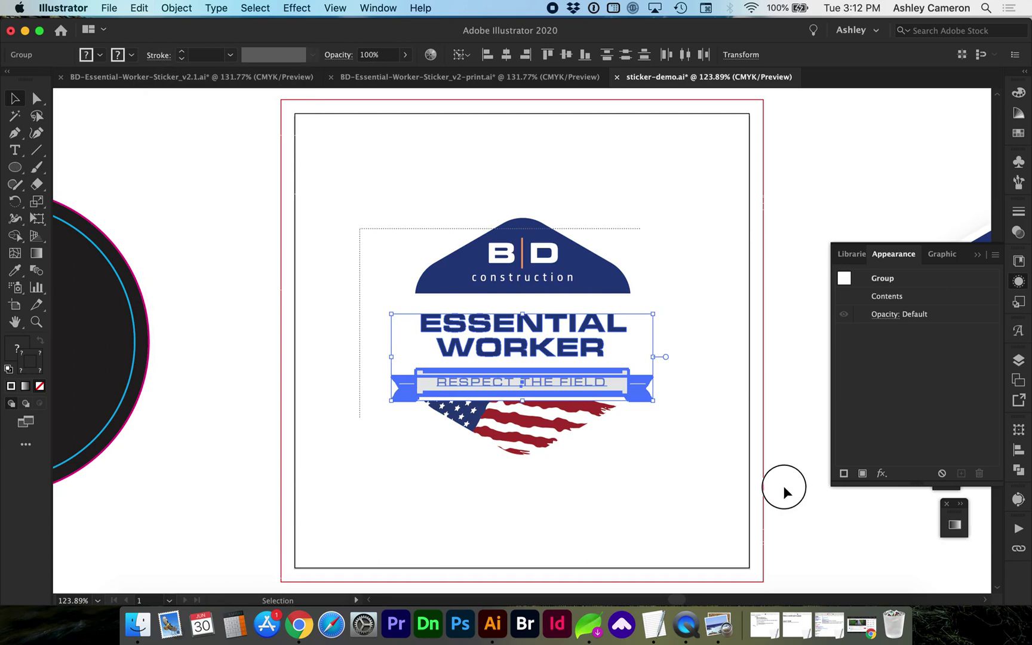
pyautogui.moveTo(783, 485); pyautogui.dragTo(790, 492)
pyautogui.click(177, 7)
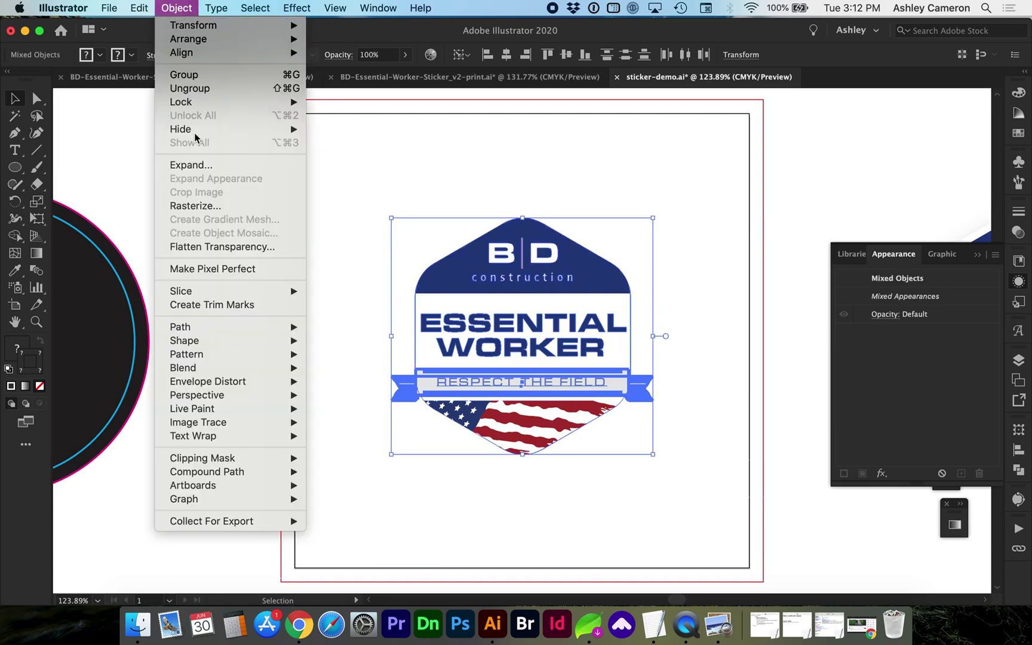
pyautogui.click(202, 164)
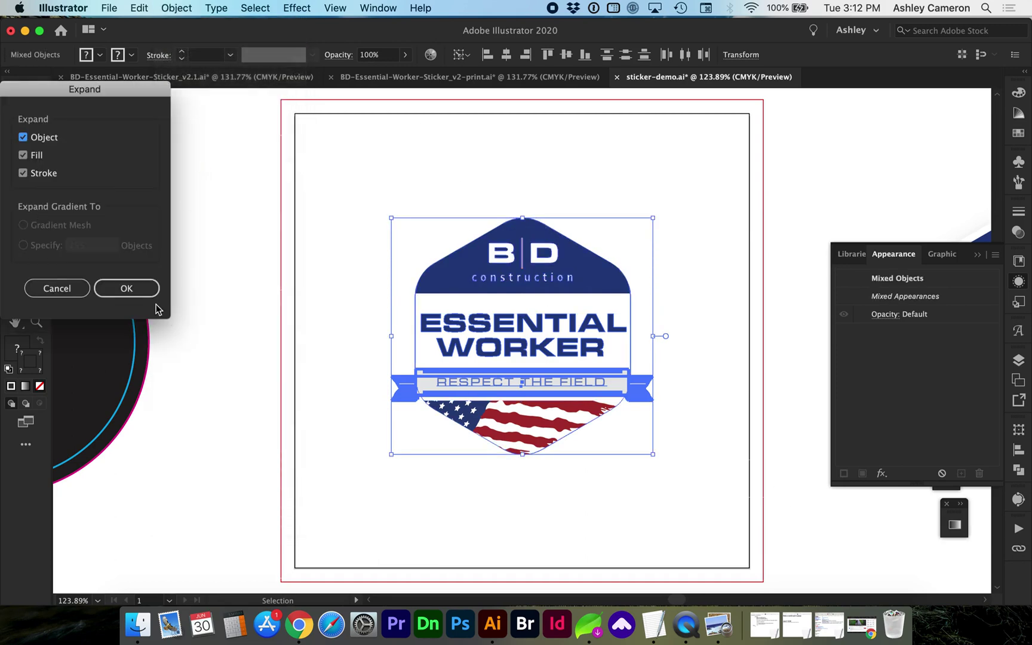
pyautogui.click(143, 290)
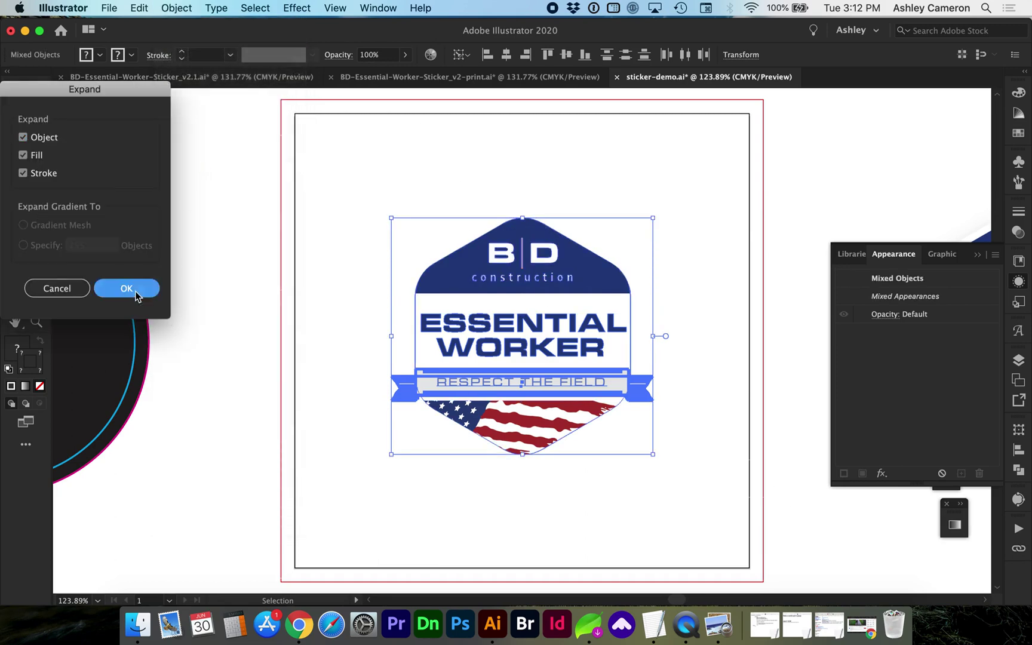
# - Select the expanded badge group together with the ribbon and show the Pathfinder panel
pyautogui.click(326, 302)
pyautogui.click(408, 289)
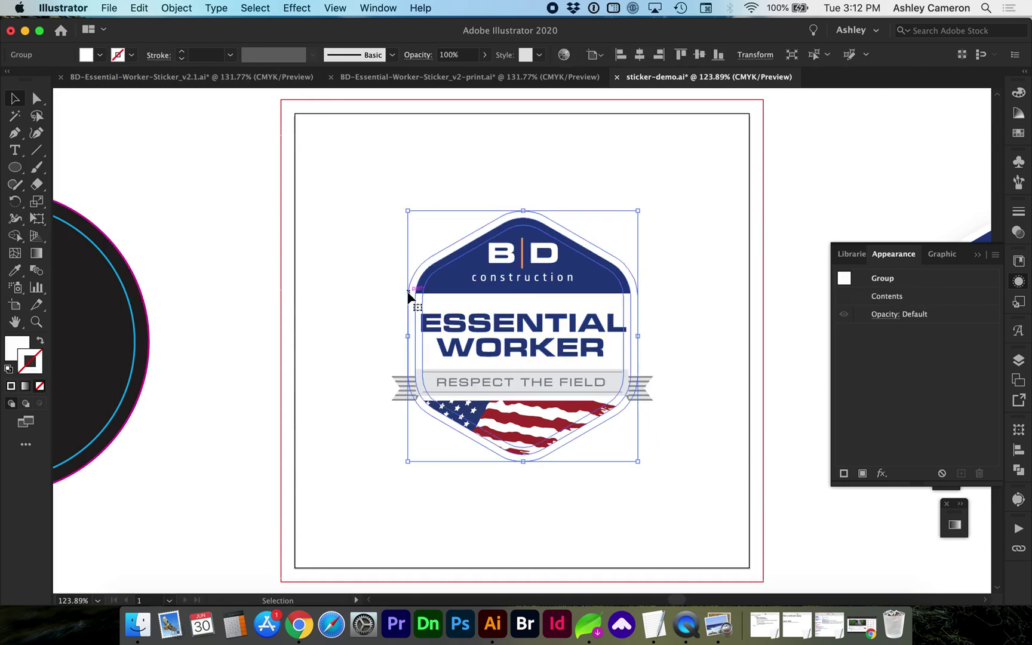
pyautogui.keyDown('shift'); pyautogui.click(392, 369); pyautogui.keyUp('shift')
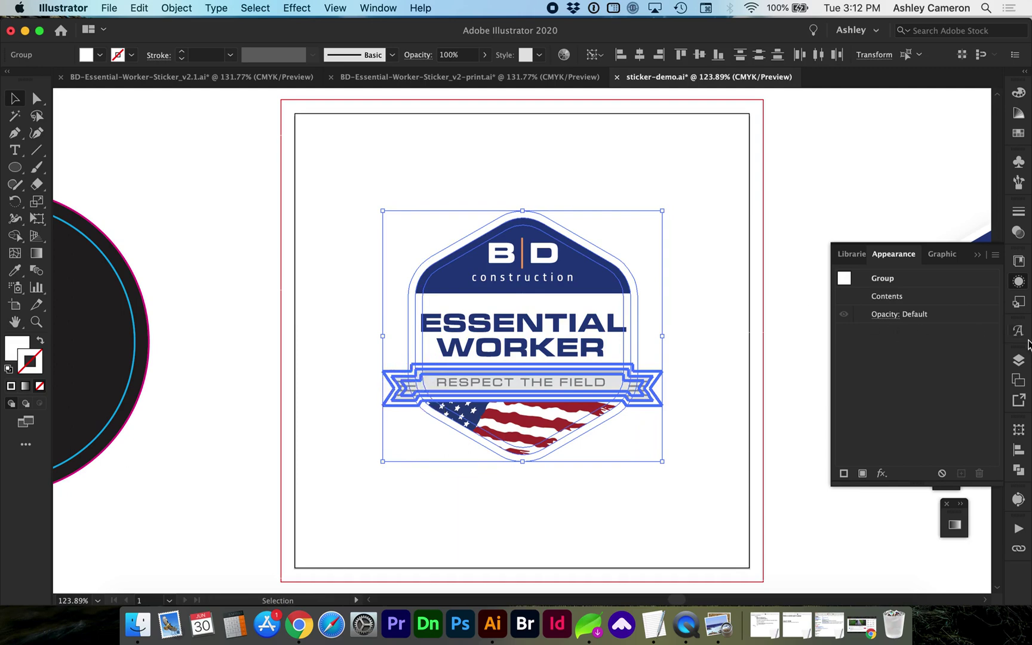
pyautogui.click(1020, 470)
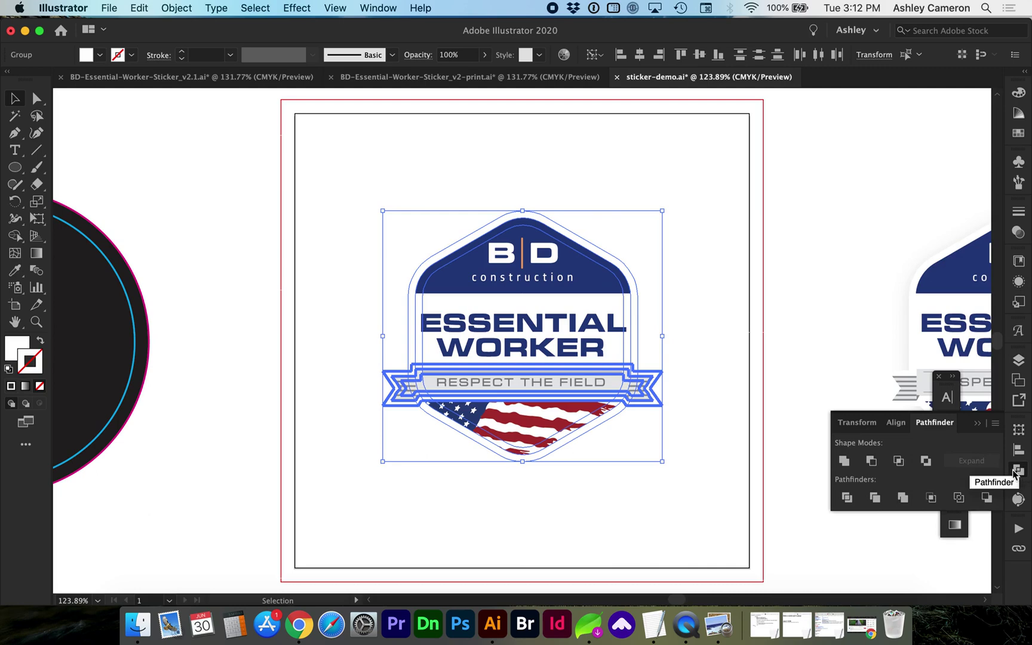
# - Unite the selected outline shapes into one path and send it to the back
pyautogui.click(843, 461)
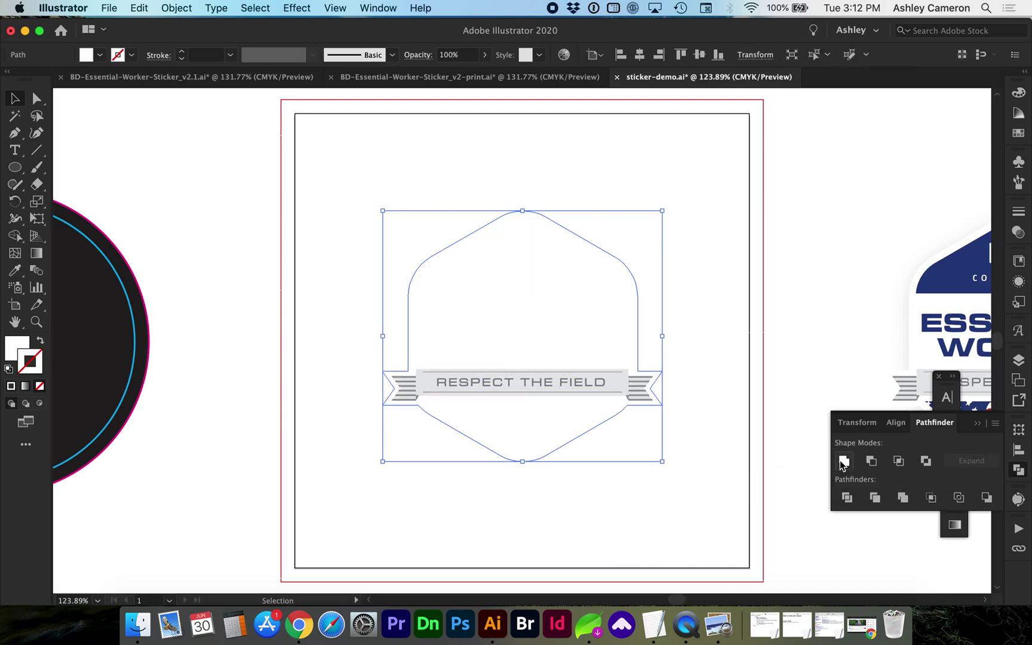
pyautogui.click(177, 8)
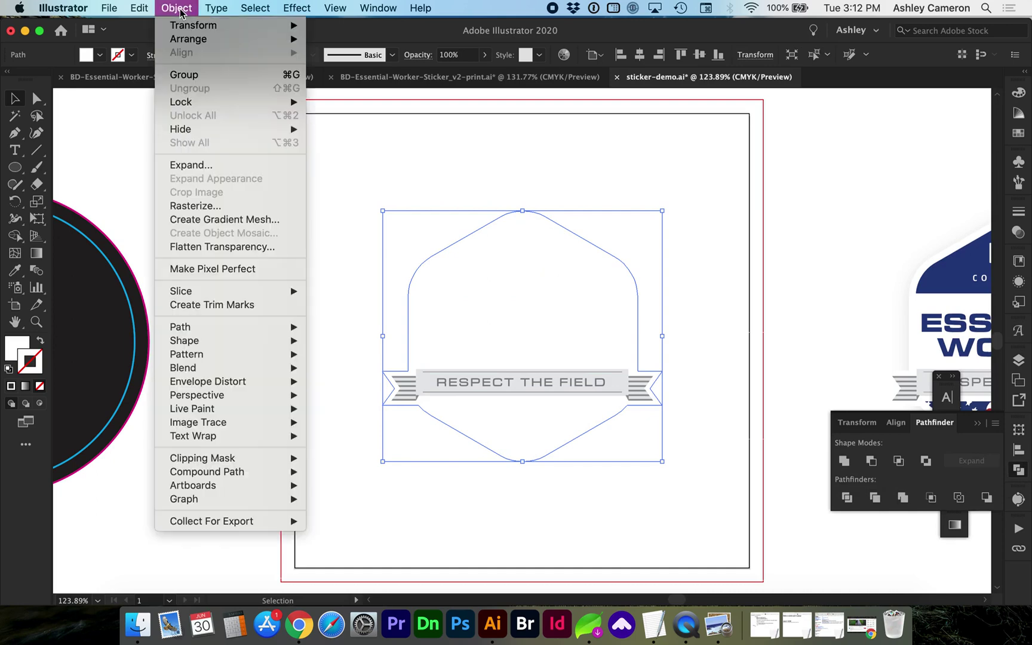
pyautogui.moveTo(183, 43)
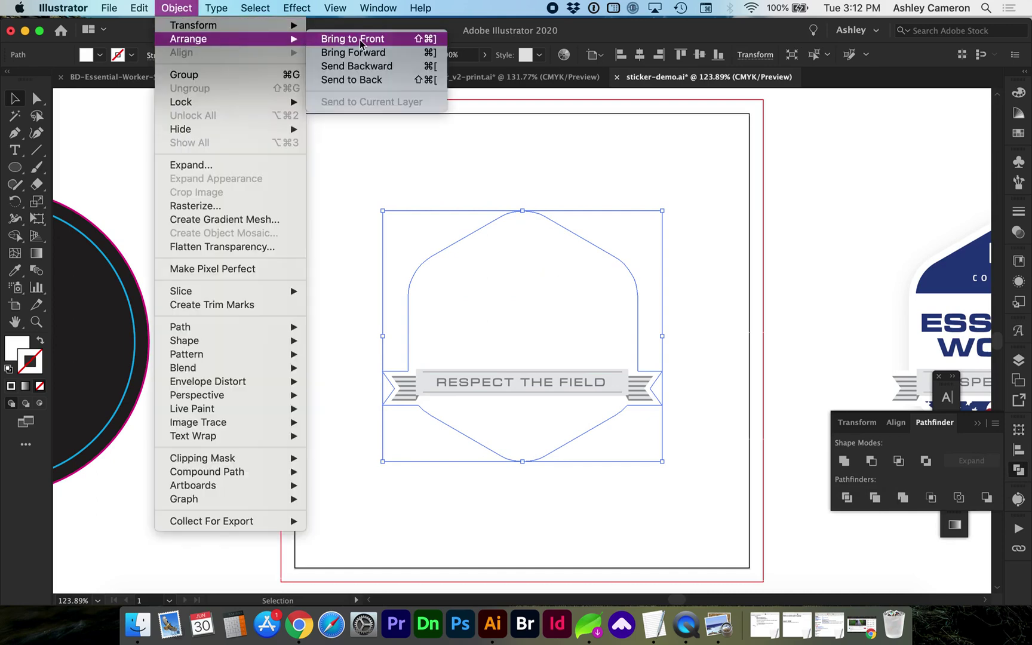
pyautogui.click(361, 80)
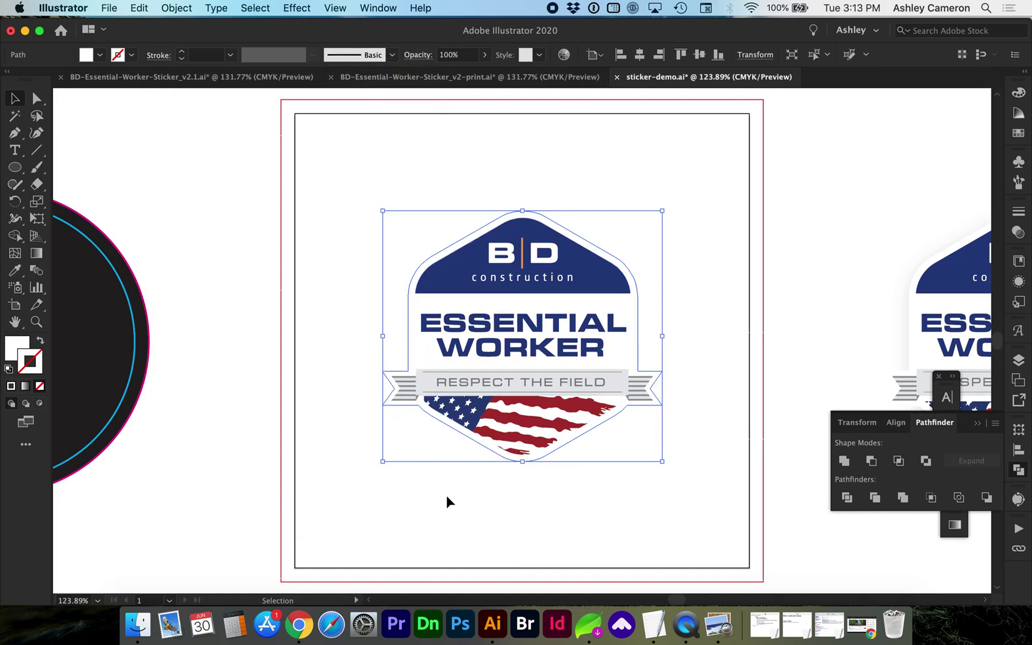
# - Offset the merged path outward by 0.125 in
pyautogui.click(177, 8)
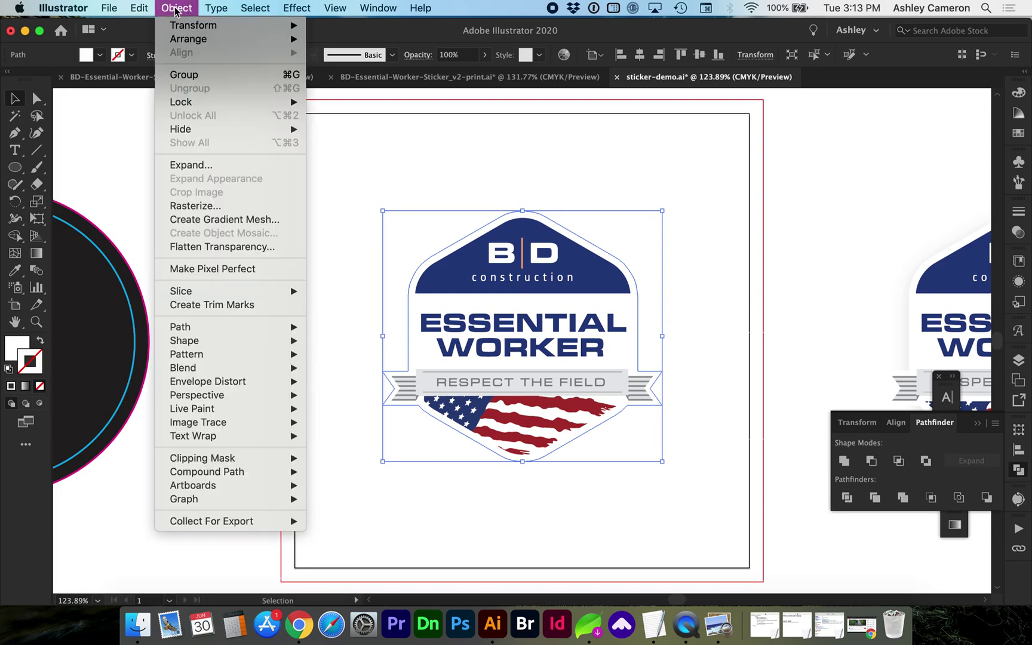
pyautogui.moveTo(200, 327)
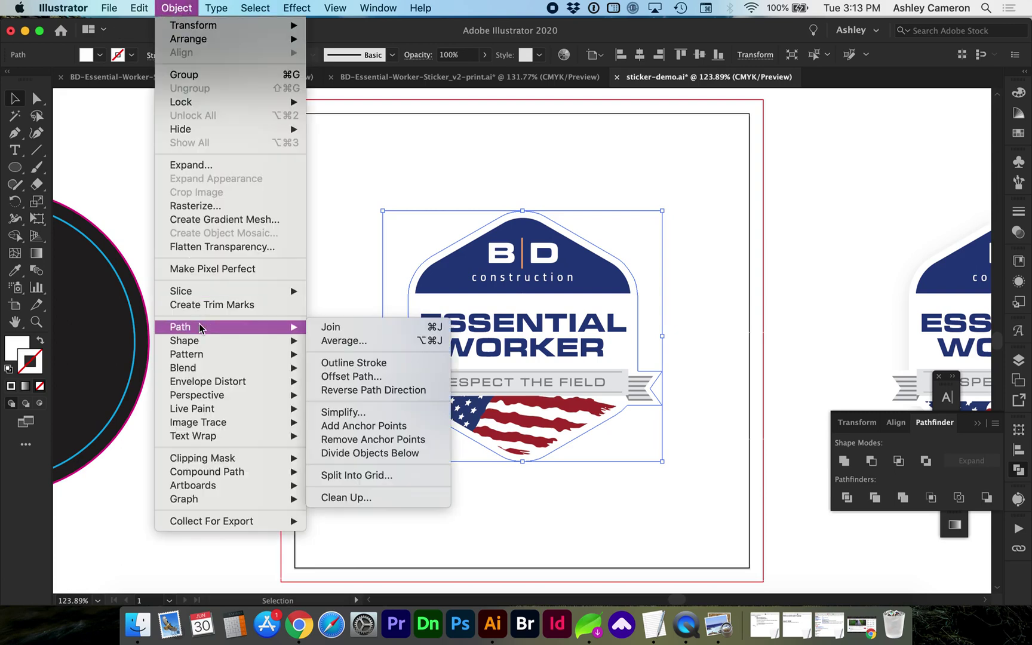
pyautogui.click(343, 377)
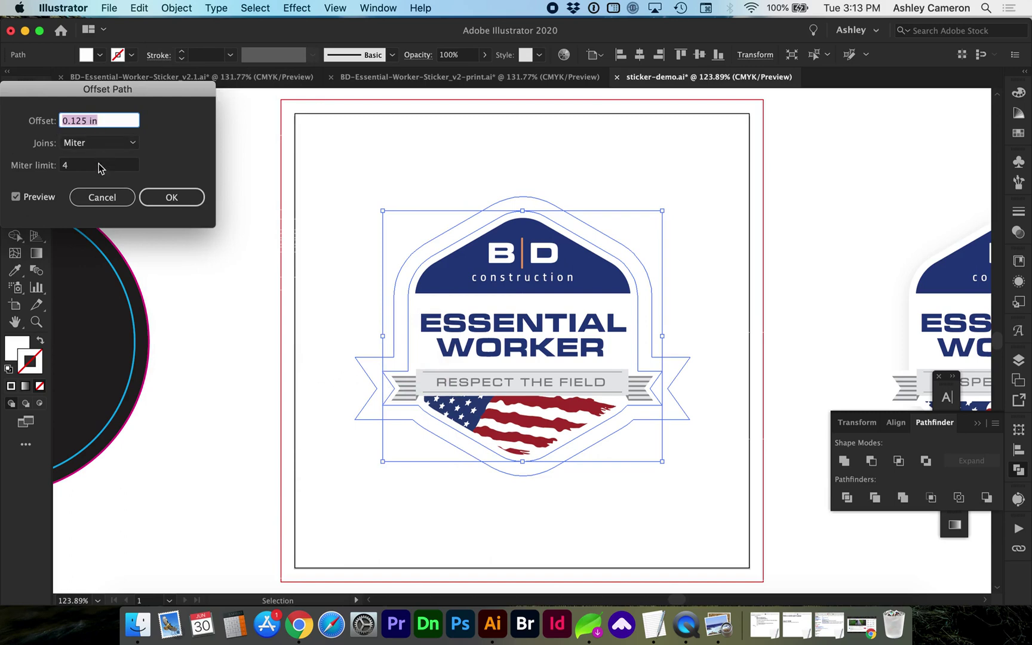
pyautogui.click(171, 198)
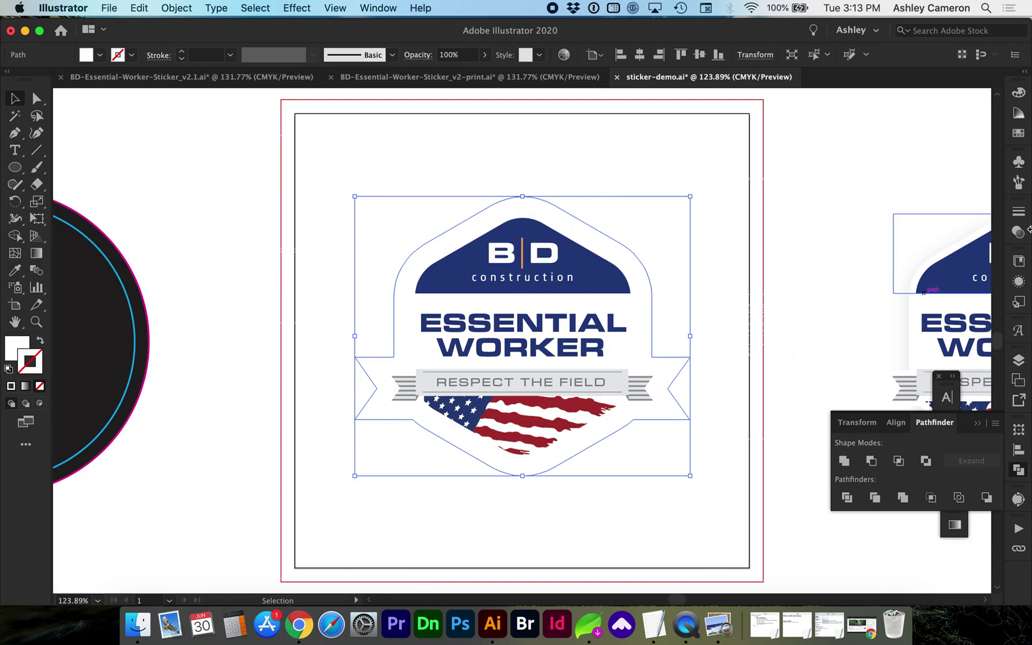
# - Unlock the bleed and trim layers and move the offset outline onto the bleed layer
pyautogui.click(1019, 360)
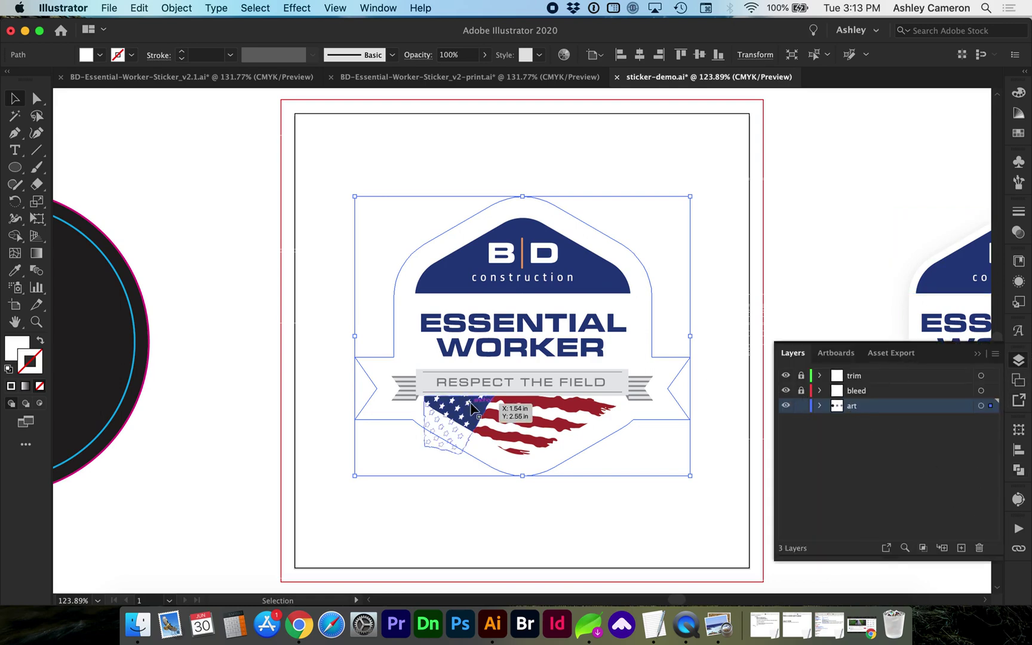
pyautogui.click(801, 390)
pyautogui.click(801, 375)
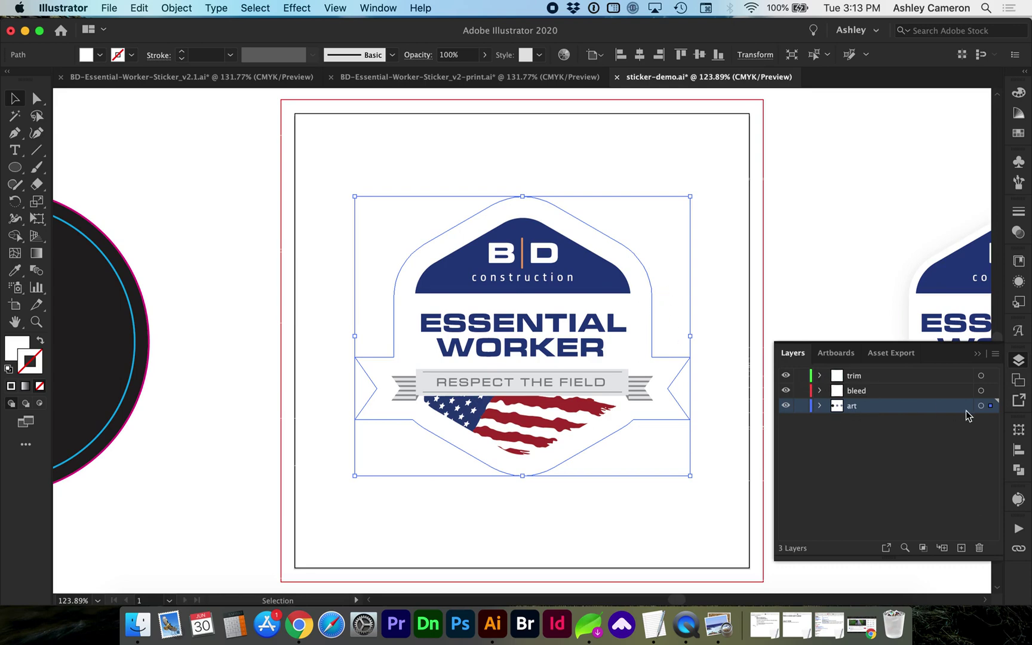
pyautogui.moveTo(991, 410); pyautogui.dragTo(992, 396)
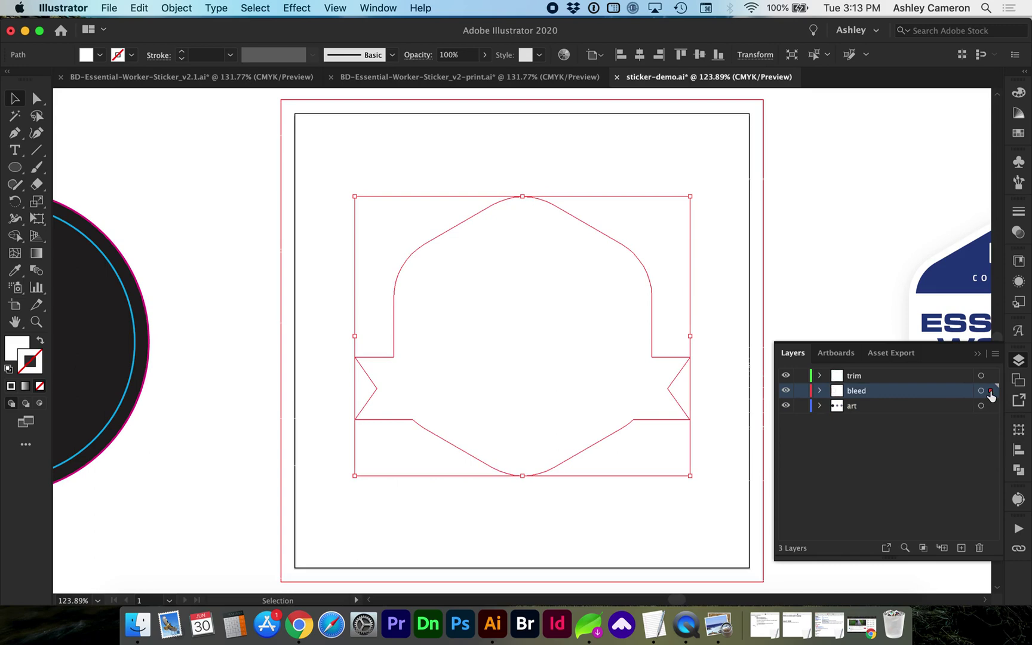
# - Give the outline no fill and a 0.25 pt magenta stroke, then lock the bleed layer
pyautogui.click(1019, 134)
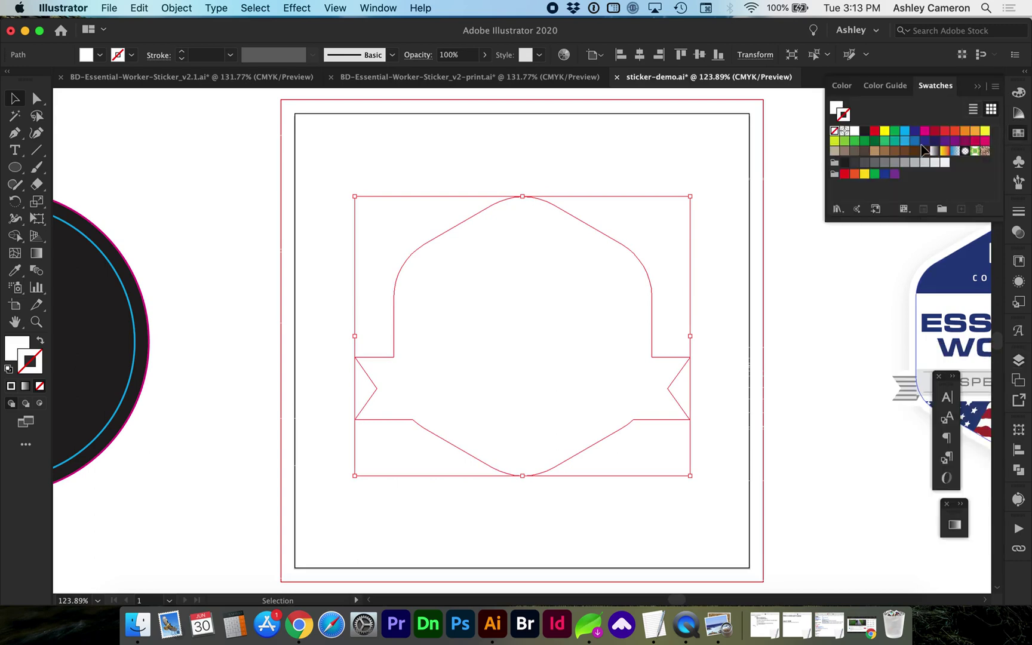
pyautogui.hotkey('shift', 'x')
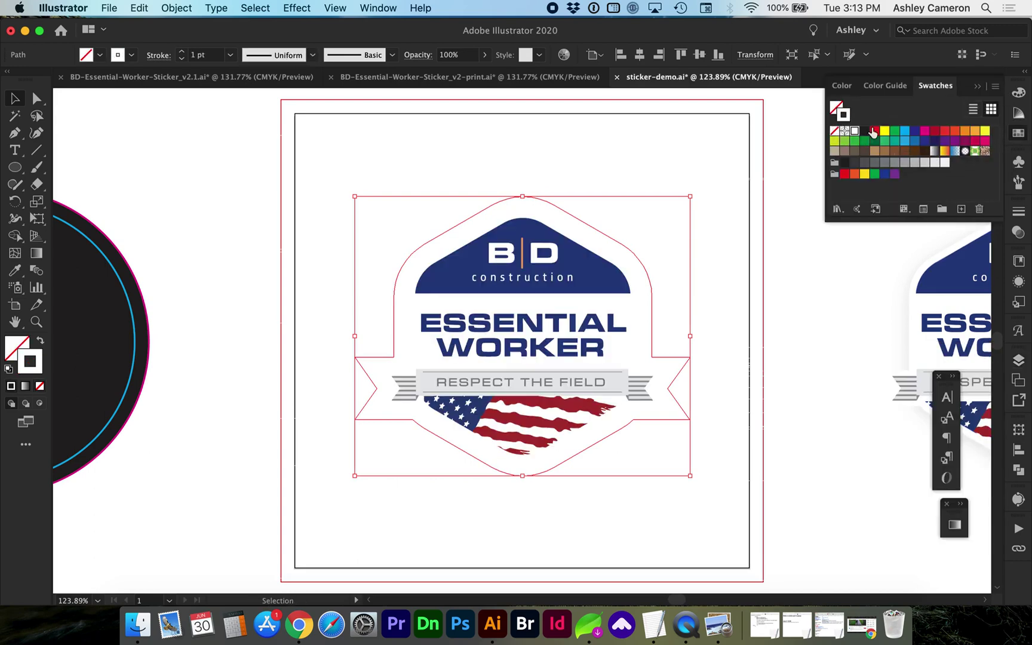
pyautogui.click(925, 132)
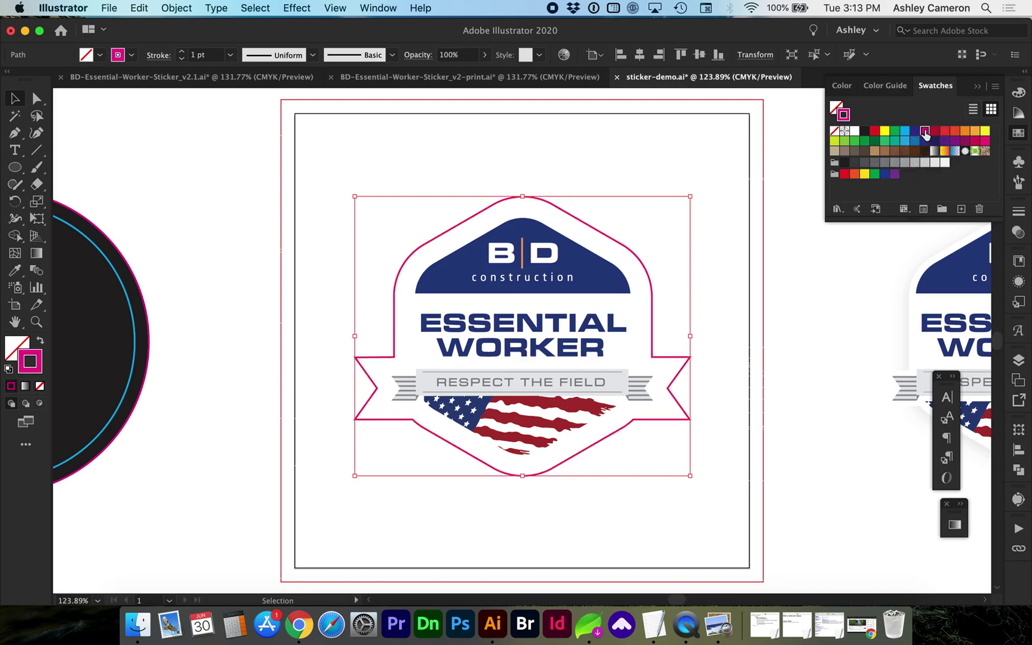
pyautogui.click(230, 55)
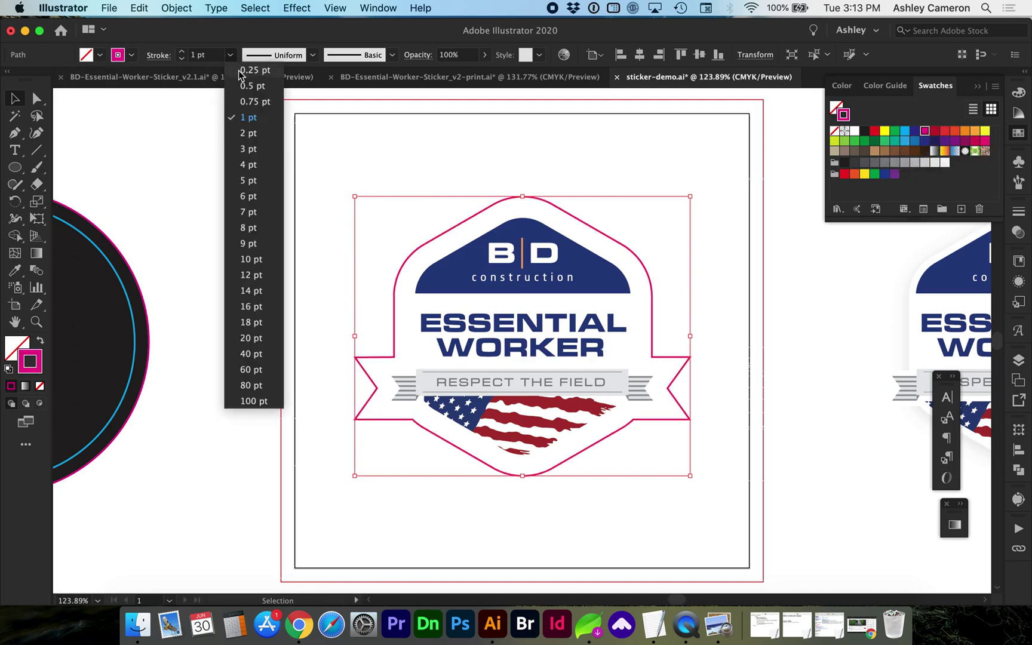
pyautogui.click(251, 70)
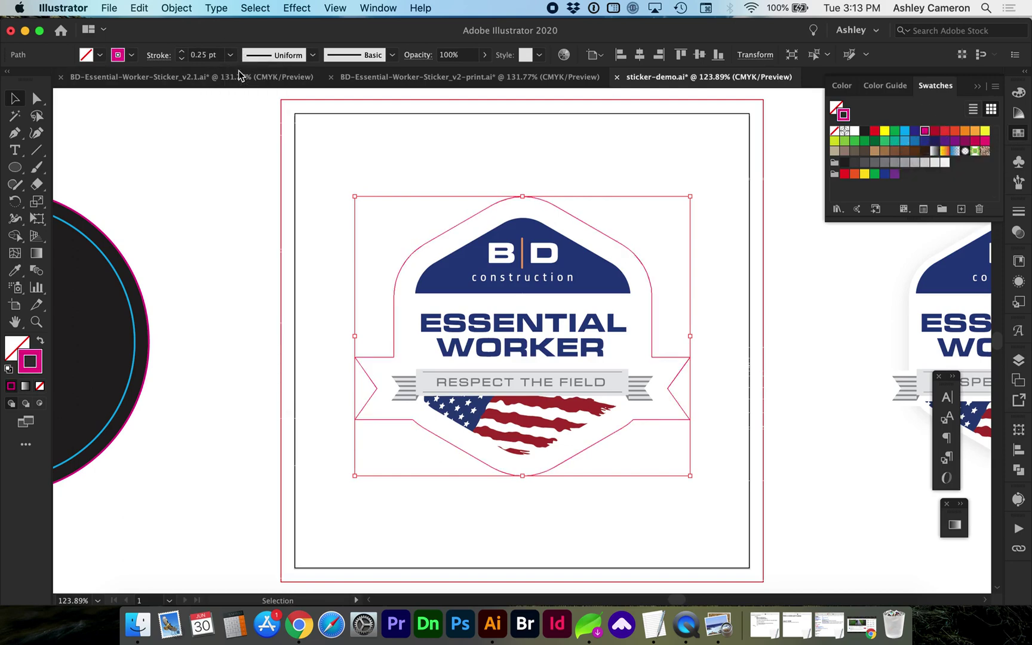
pyautogui.click(1019, 359)
pyautogui.click(801, 390)
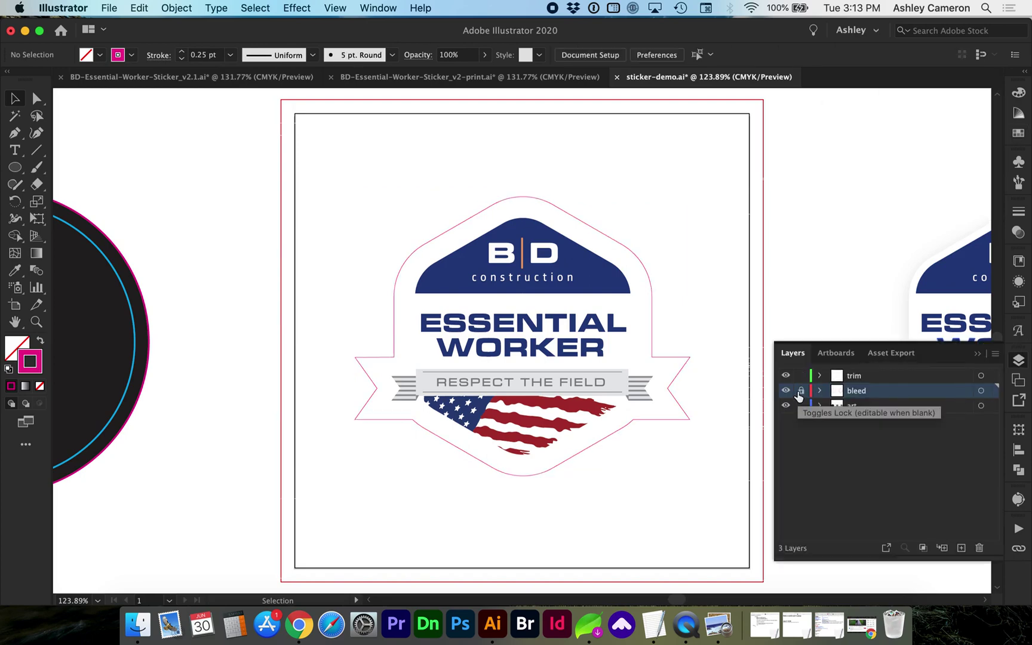
# - Move the original badge outline to the trim layer as an unfilled 0.25 pt cyan stroke, then lock trim
pyautogui.click(638, 304)
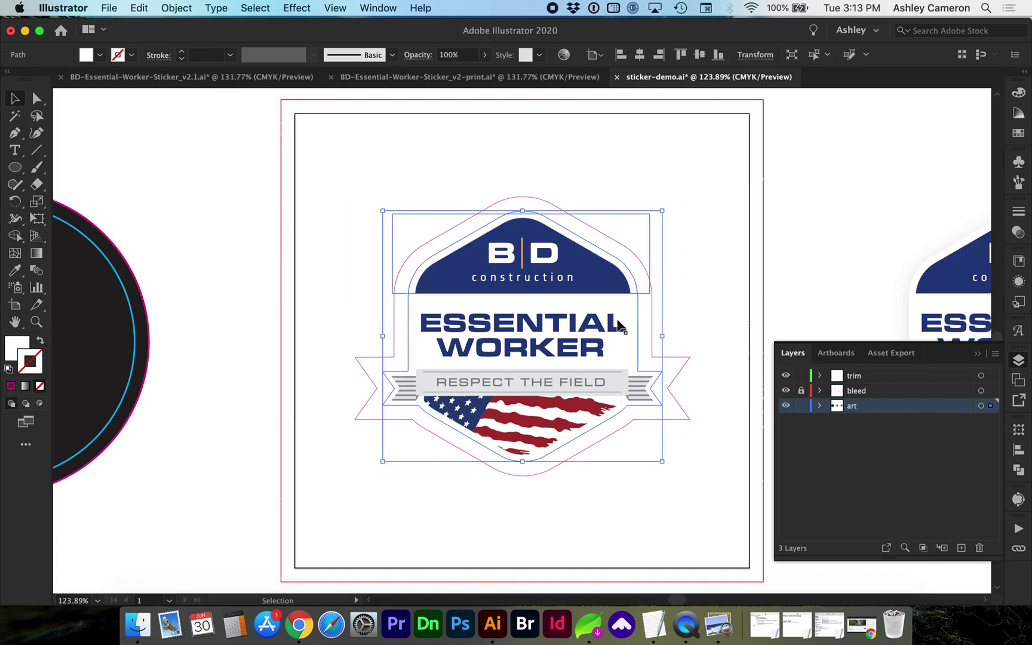
pyautogui.moveTo(991, 408); pyautogui.dragTo(991, 377)
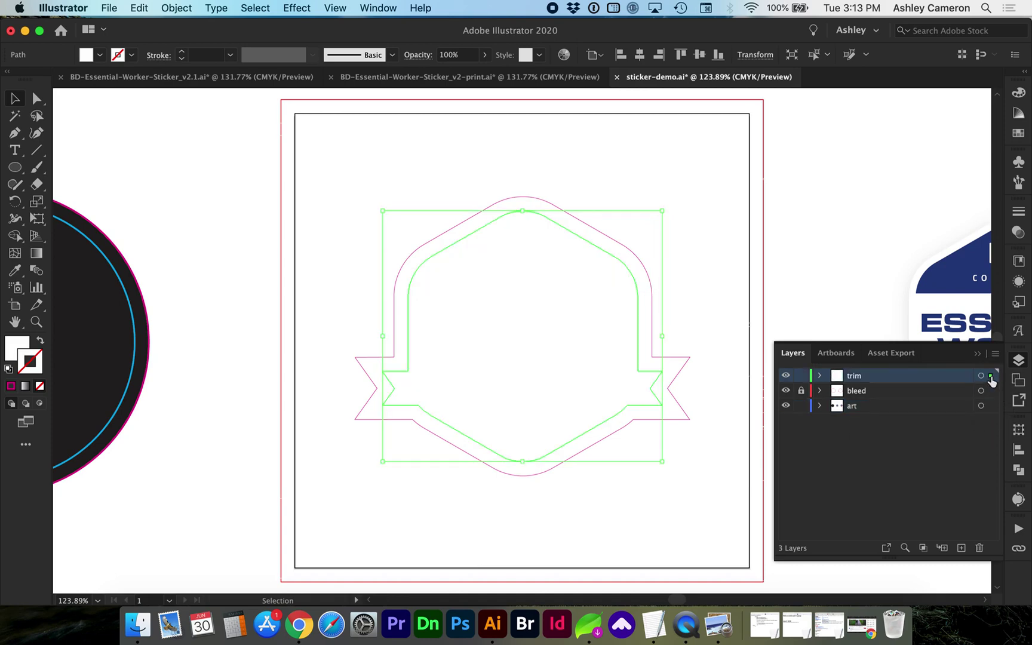
pyautogui.click(1018, 134)
pyautogui.hotkey('shift', 'x')
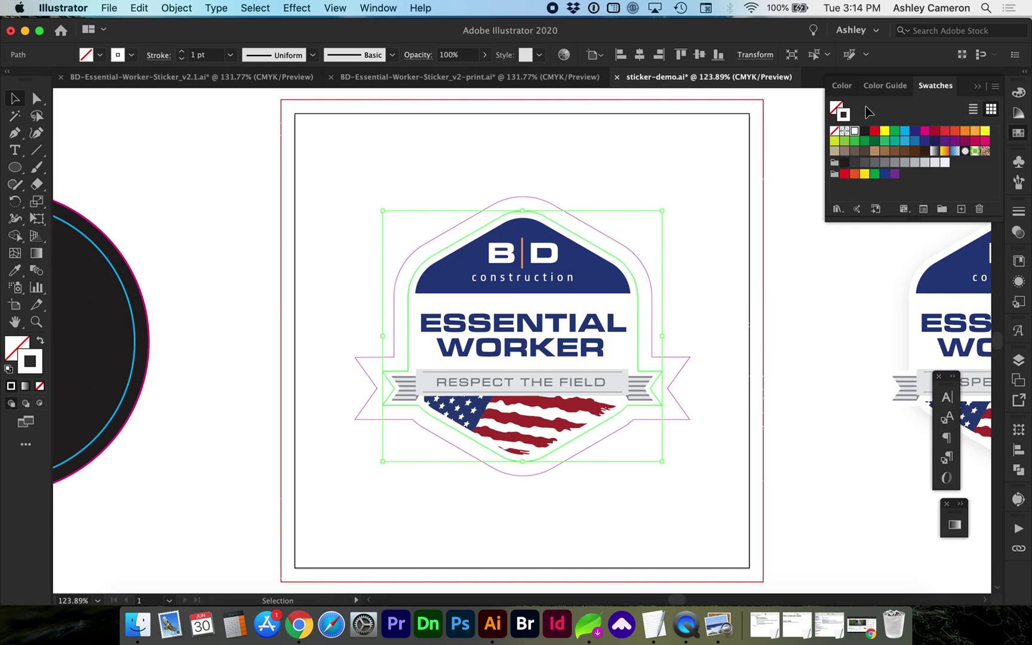
pyautogui.click(904, 132)
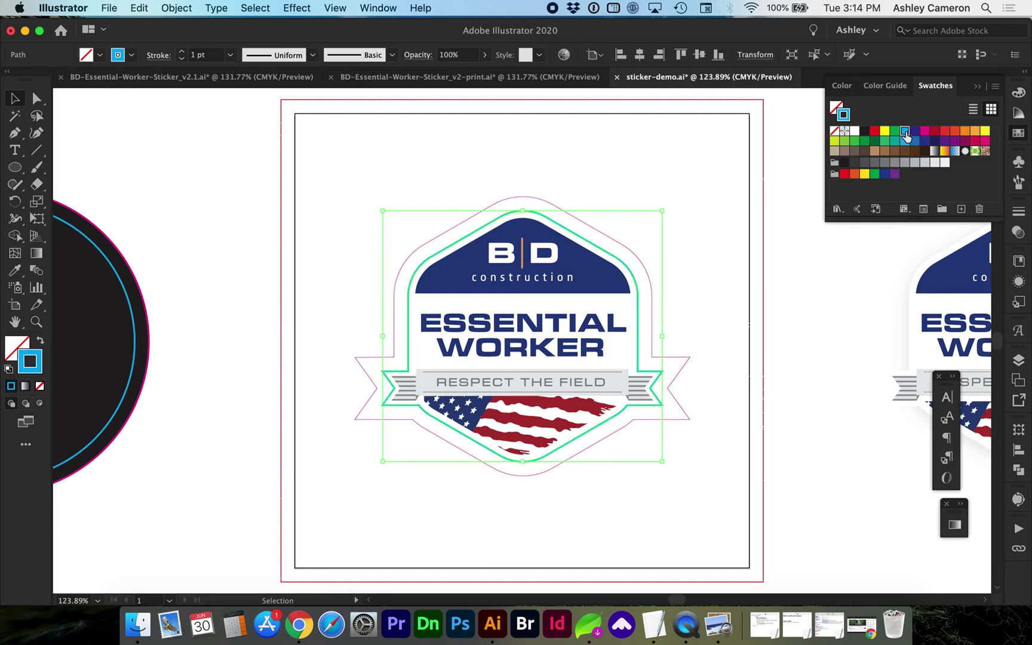
pyautogui.click(229, 55)
pyautogui.click(245, 70)
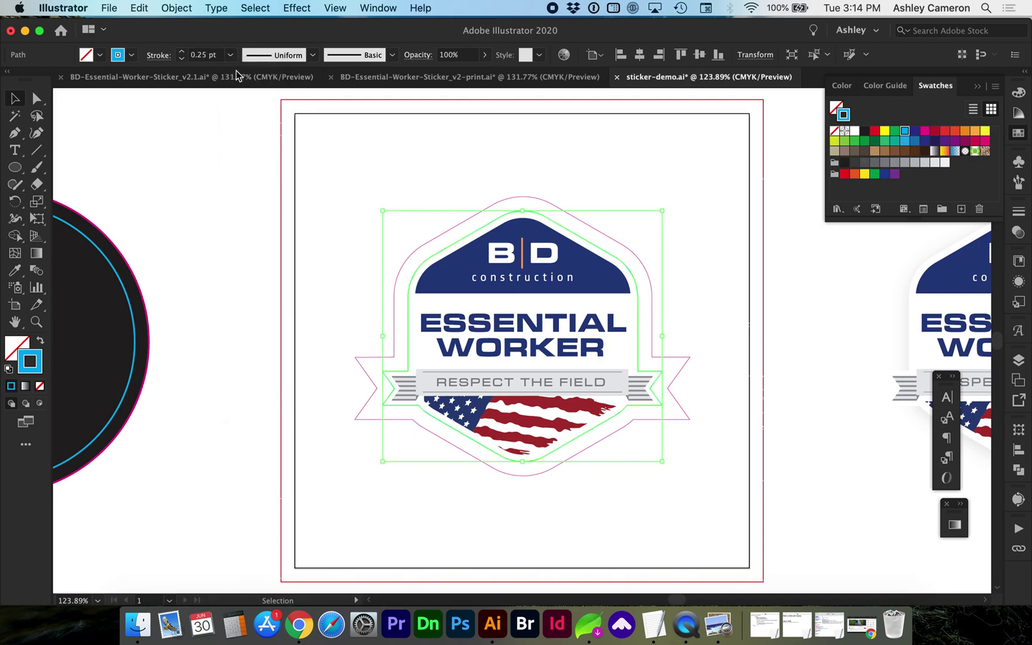
pyautogui.click(1018, 360)
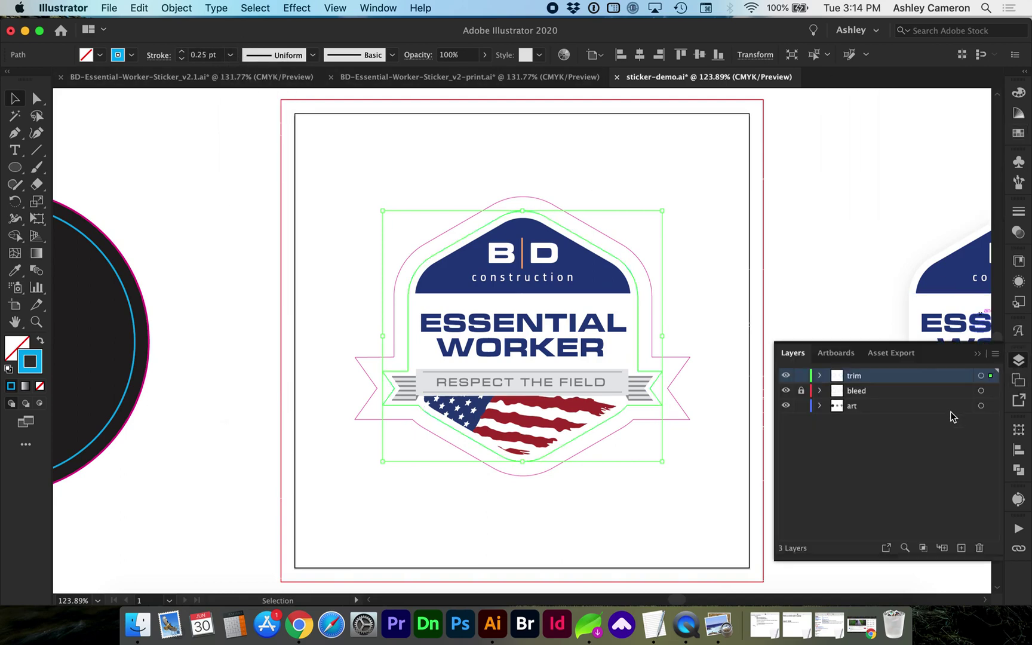
pyautogui.click(801, 375)
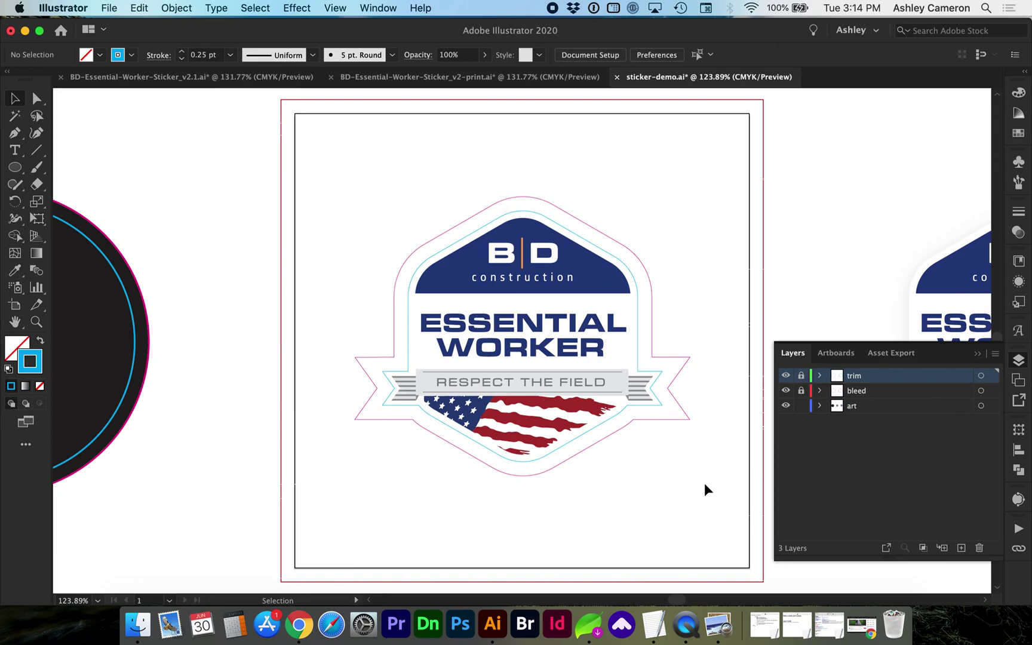
# - Unlock the bleed layer and draw a short cyan key line below the sticker
pyautogui.click(800, 390)
pyautogui.press('\\')
pyautogui.moveTo(597, 489); pyautogui.dragTo(632, 490)
pyautogui.press('i')
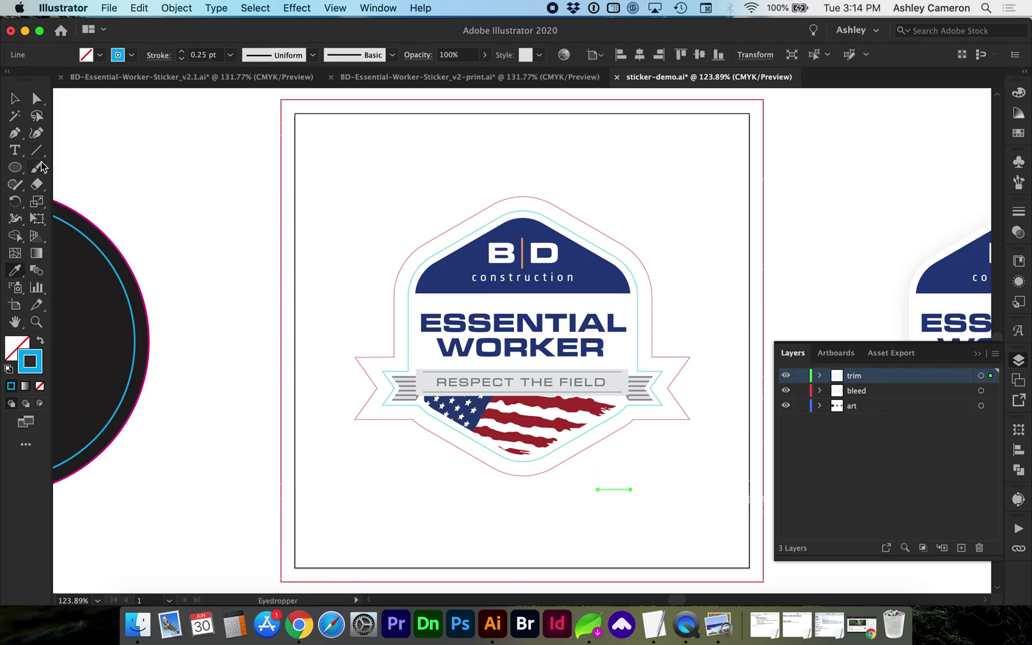
pyautogui.click(605, 250)
pyautogui.press('v')
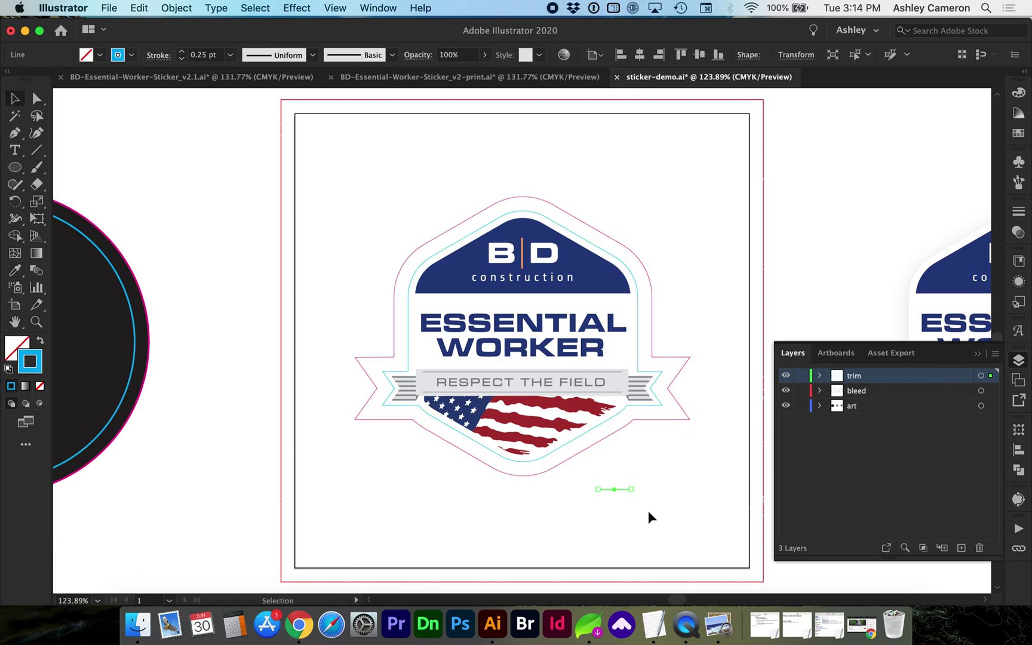
pyautogui.click(647, 511)
# - Add a 'Trim' text label beside the key line
pyautogui.press('t')
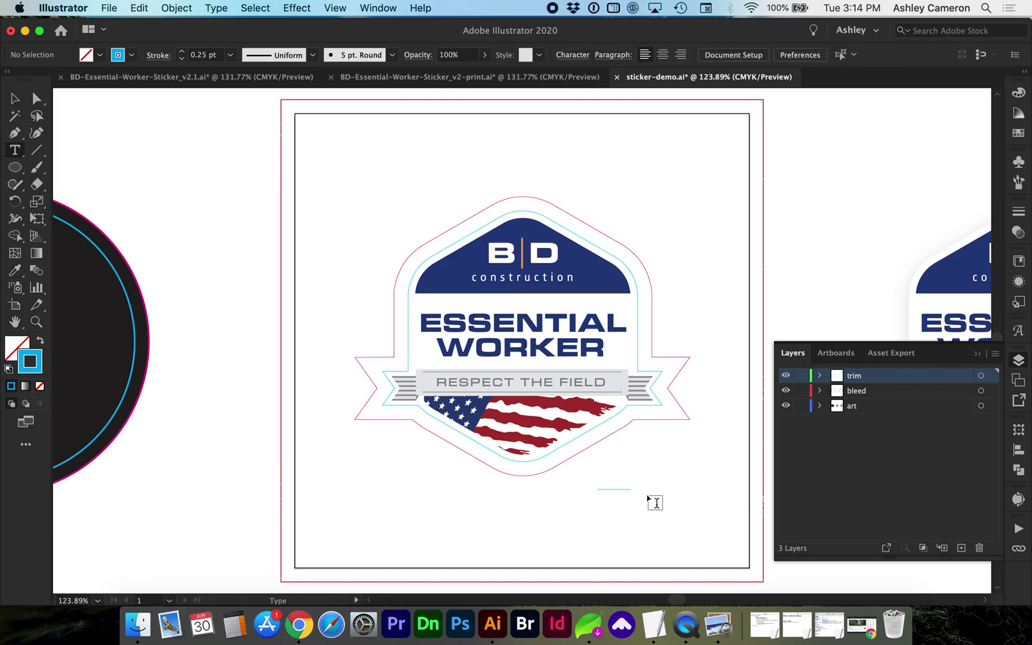
pyautogui.click(655, 503)
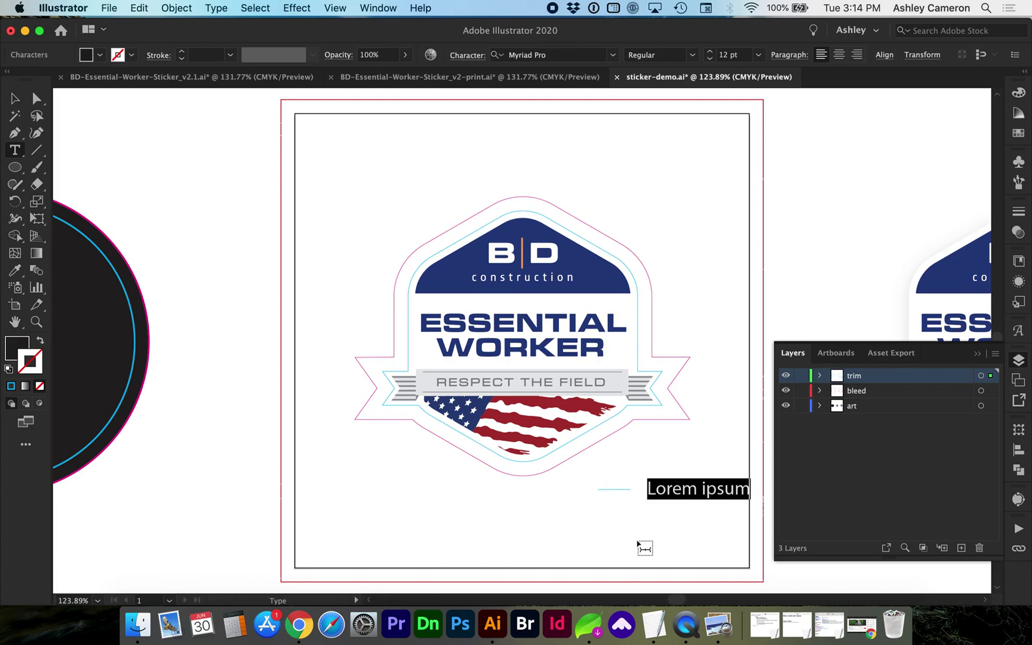
pyautogui.write('Trim')
pyautogui.press('Escape')
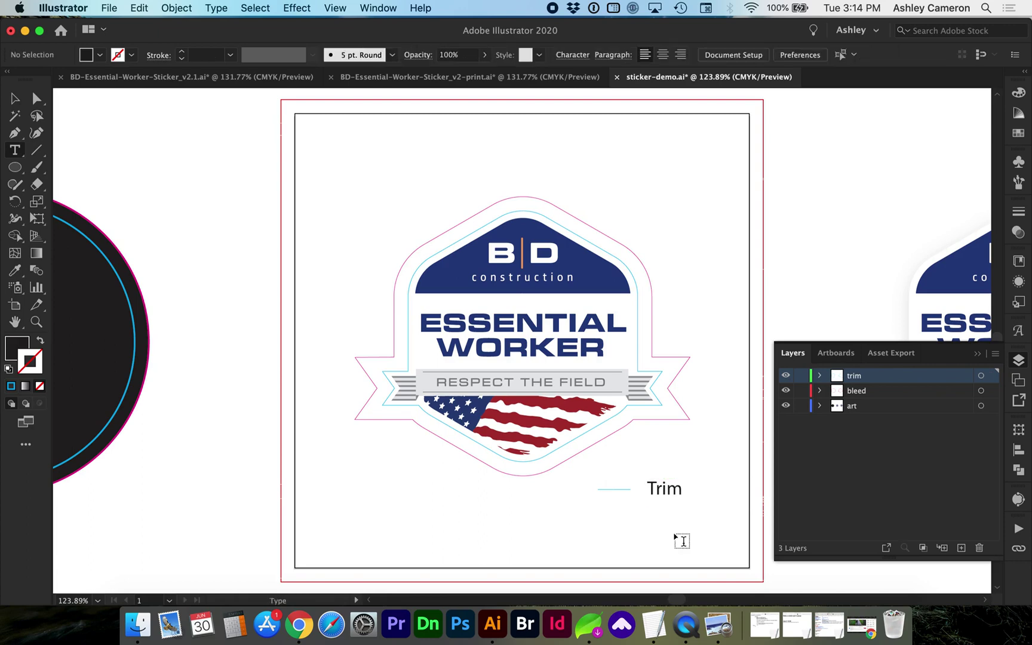
# - Style the label Gotham Book, 8 pt, all caps, nudge it left and duplicate it below
pyautogui.click(528, 55)
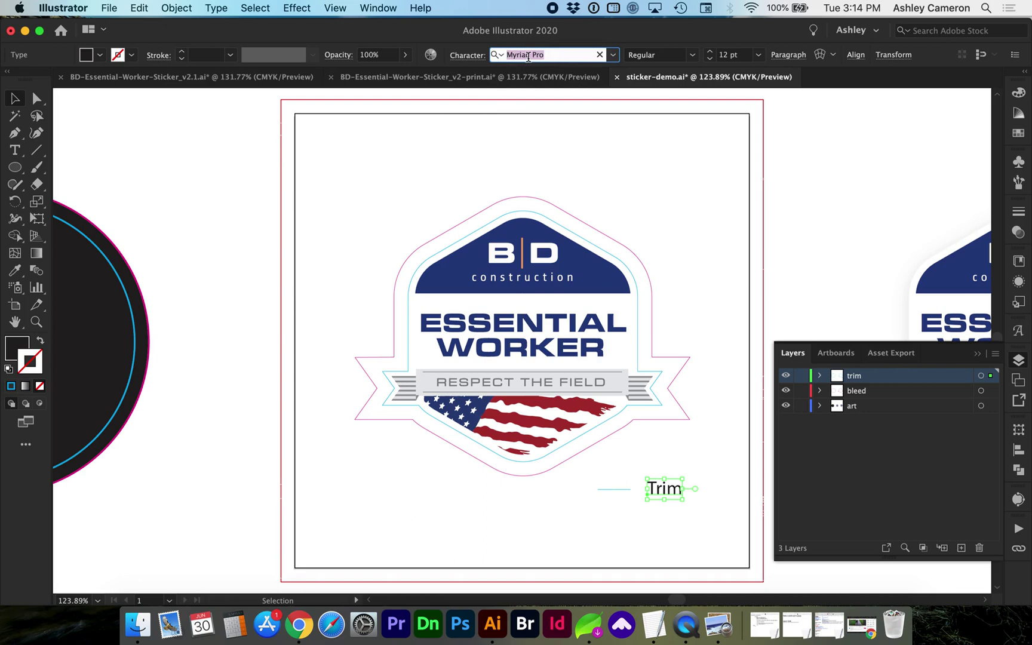
pyautogui.write('goth')
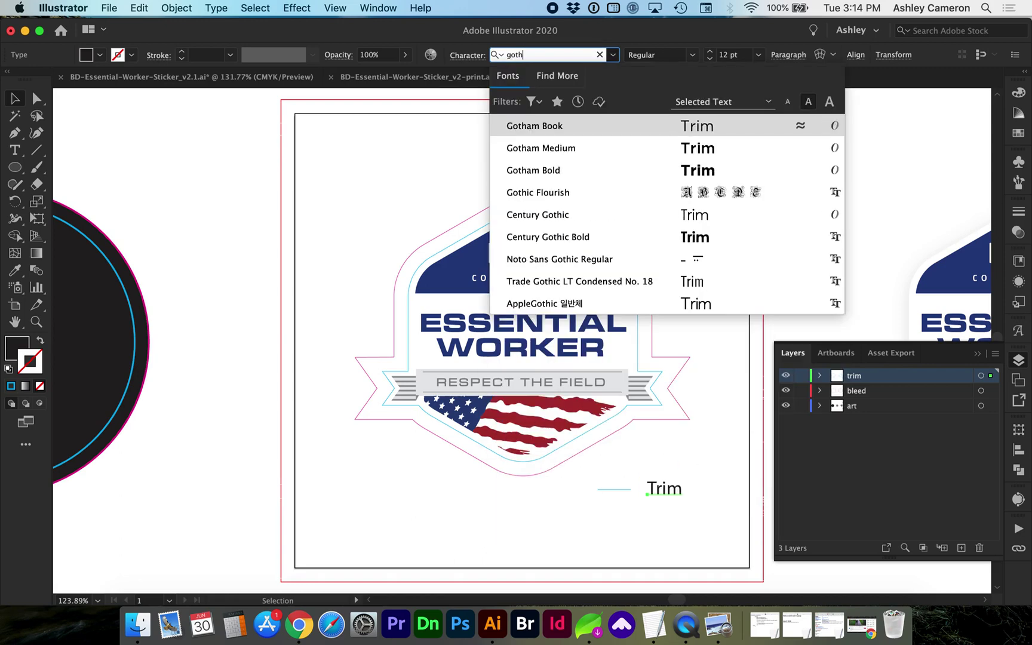
pyautogui.click(528, 123)
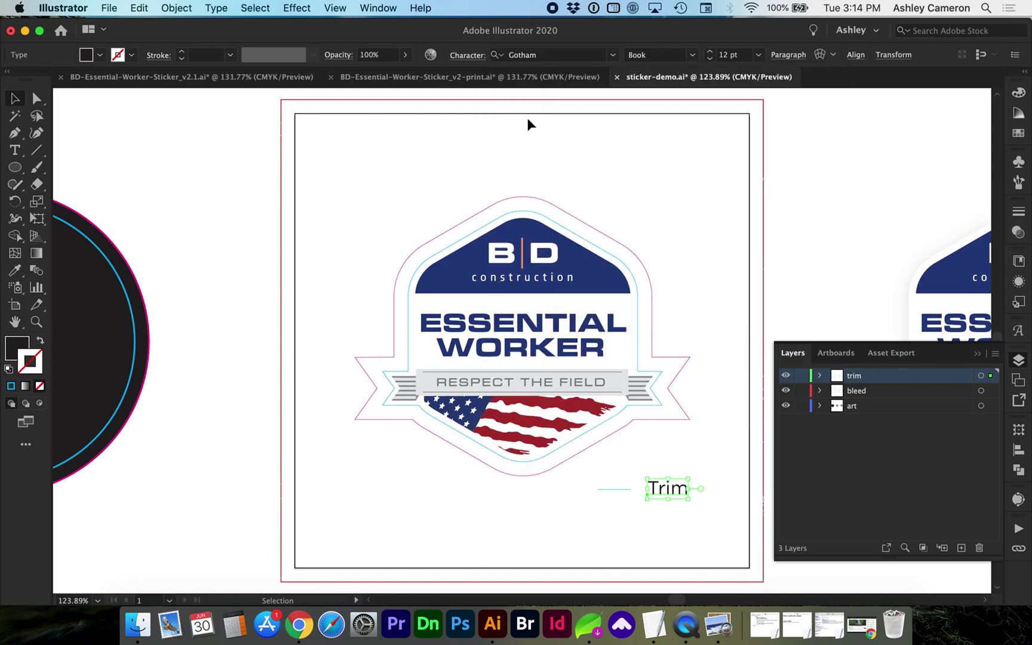
pyautogui.click(460, 56)
pyautogui.click(325, 203)
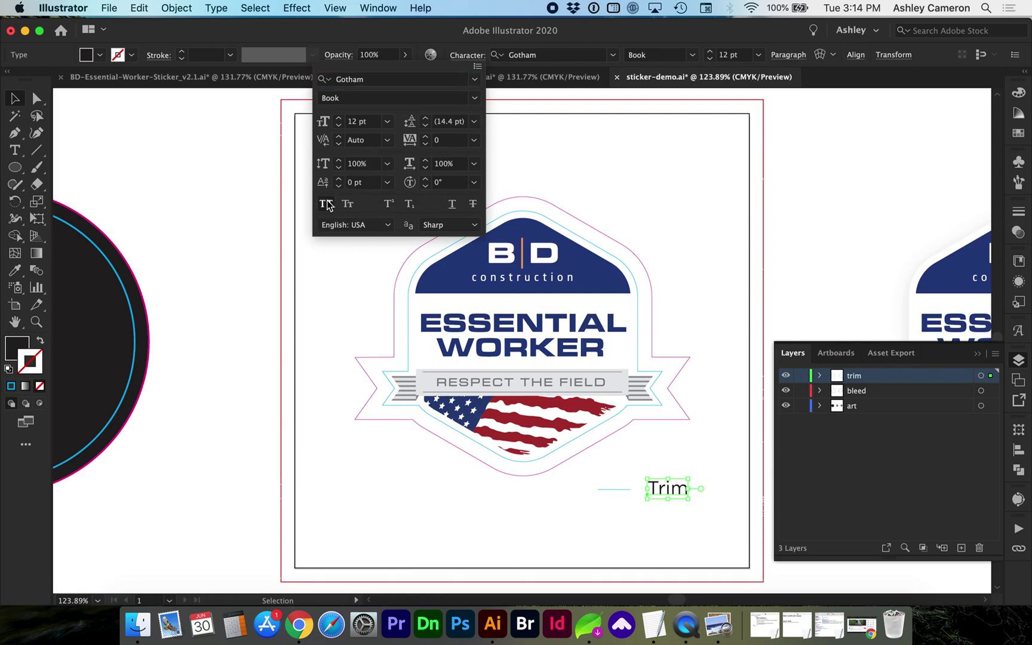
pyautogui.click(661, 488)
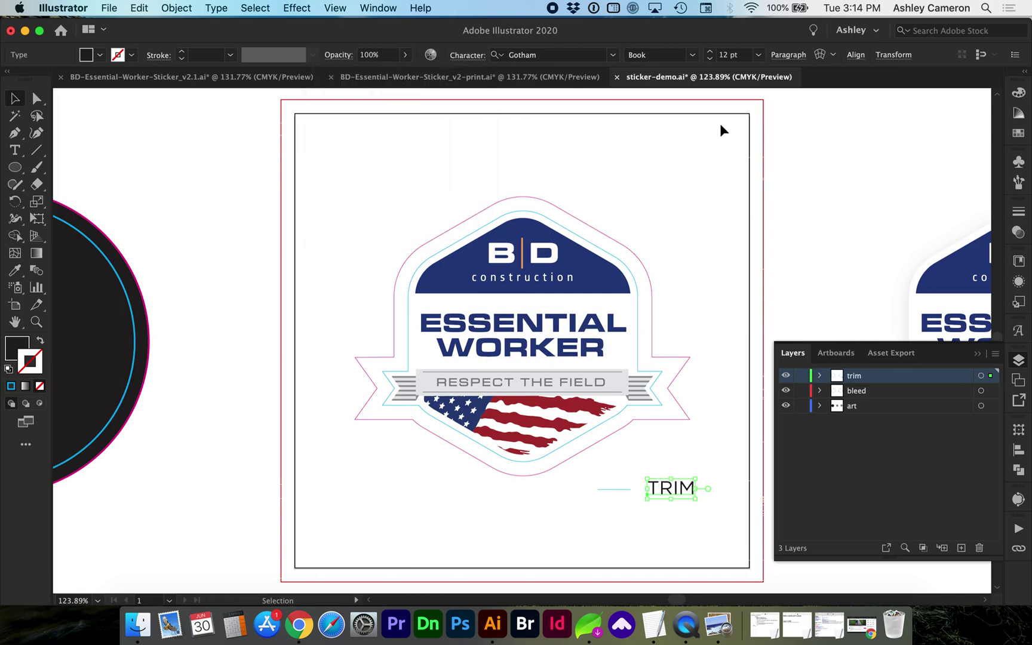
pyautogui.click(709, 59)
pyautogui.click(709, 59)
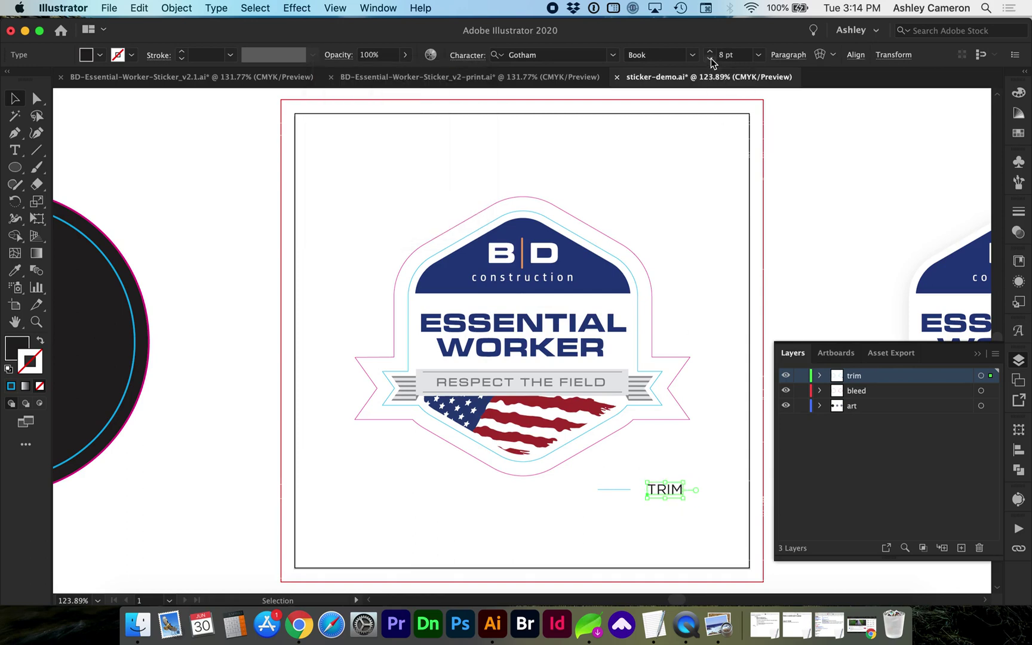
pyautogui.click(710, 59)
pyautogui.click(710, 59)
pyautogui.press('Left')
pyautogui.press('Left')
pyautogui.press('Left')
pyautogui.press('Left')
pyautogui.press('Left')
pyautogui.press('Left')
pyautogui.press('Left')
pyautogui.press('Left')
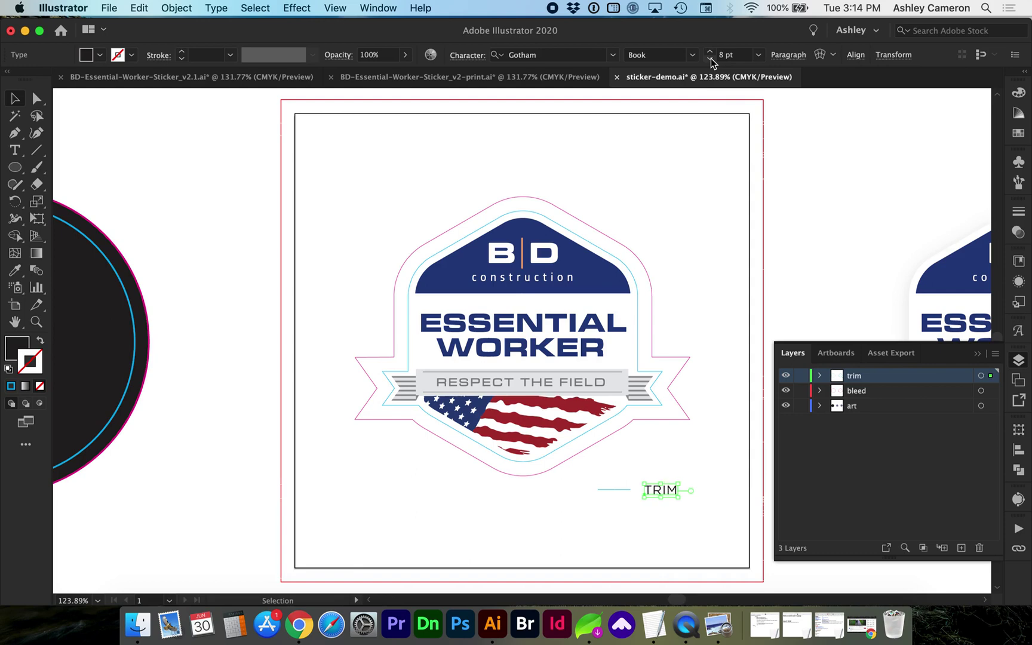
pyautogui.hotkey('alt', 'shift', 'Down')
pyautogui.hotkey('alt', 'shift', 'Down')
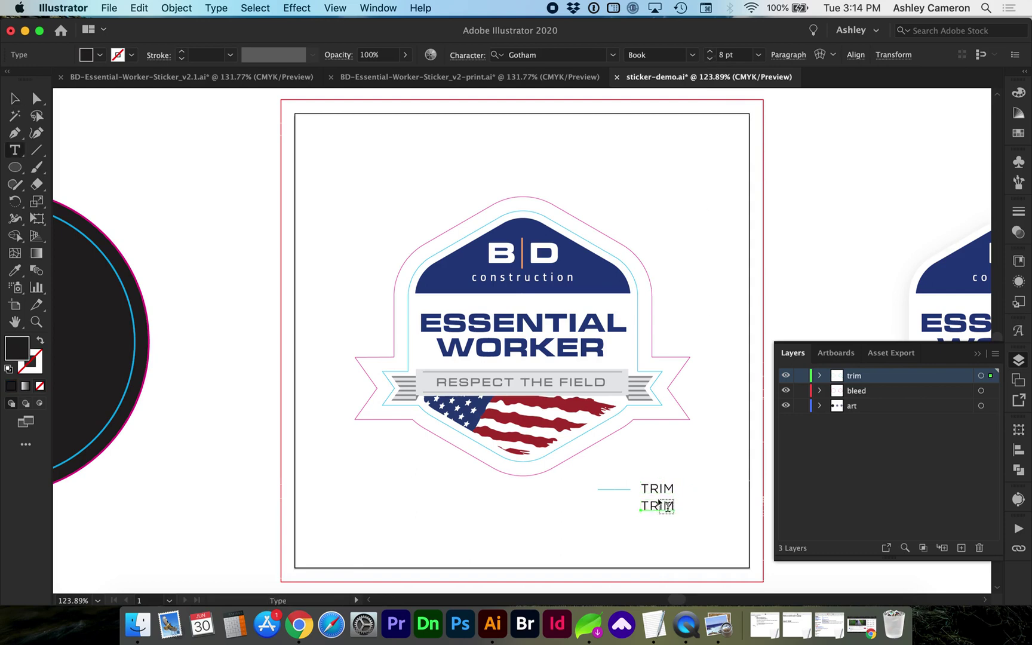
# - Change the duplicated label's text to BLEED
pyautogui.doubleClick(657, 506)
pyautogui.doubleClick(657, 506)
pyautogui.write('BLEED')
pyautogui.press('Escape')
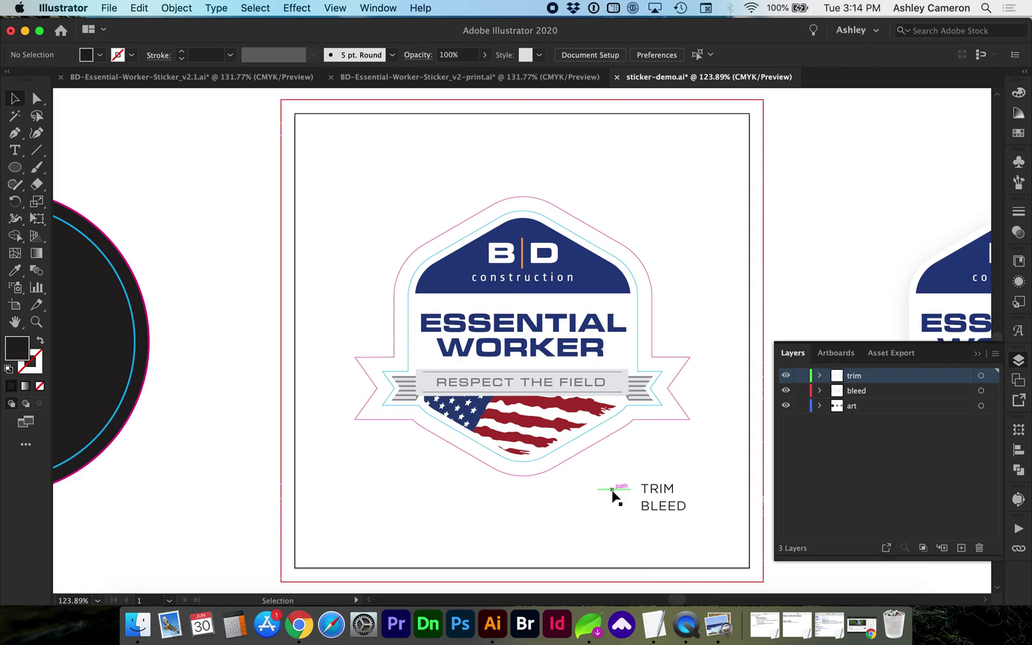
# - Copy the cyan key line down beside BLEED and recolour it magenta from the bleed outline
pyautogui.moveTo(612, 489); pyautogui.dragTo(615, 505)
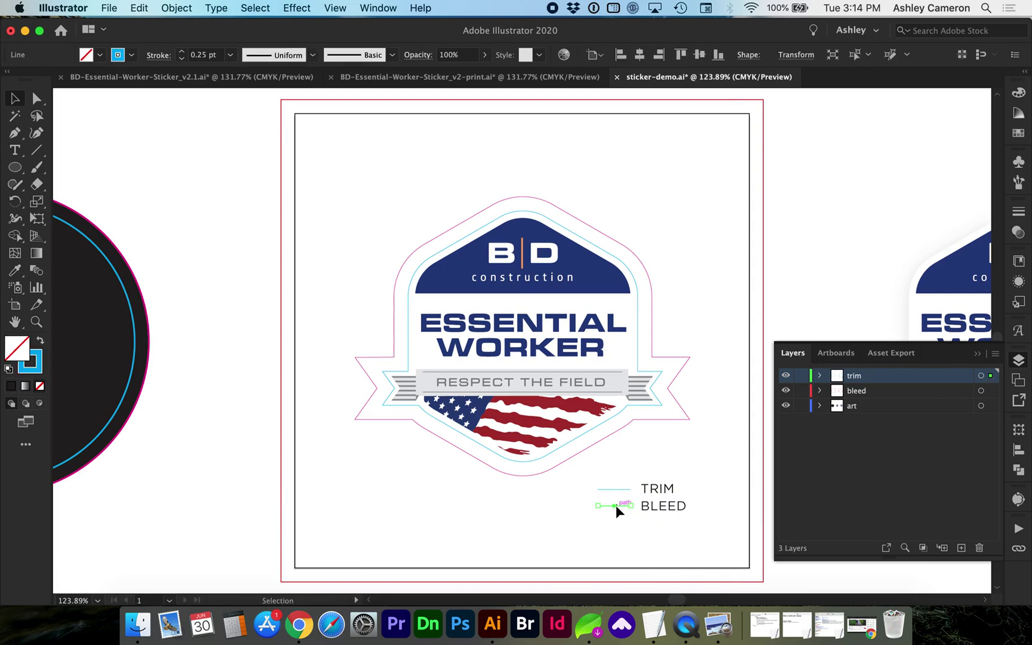
pyautogui.press('i')
pyautogui.click(685, 357)
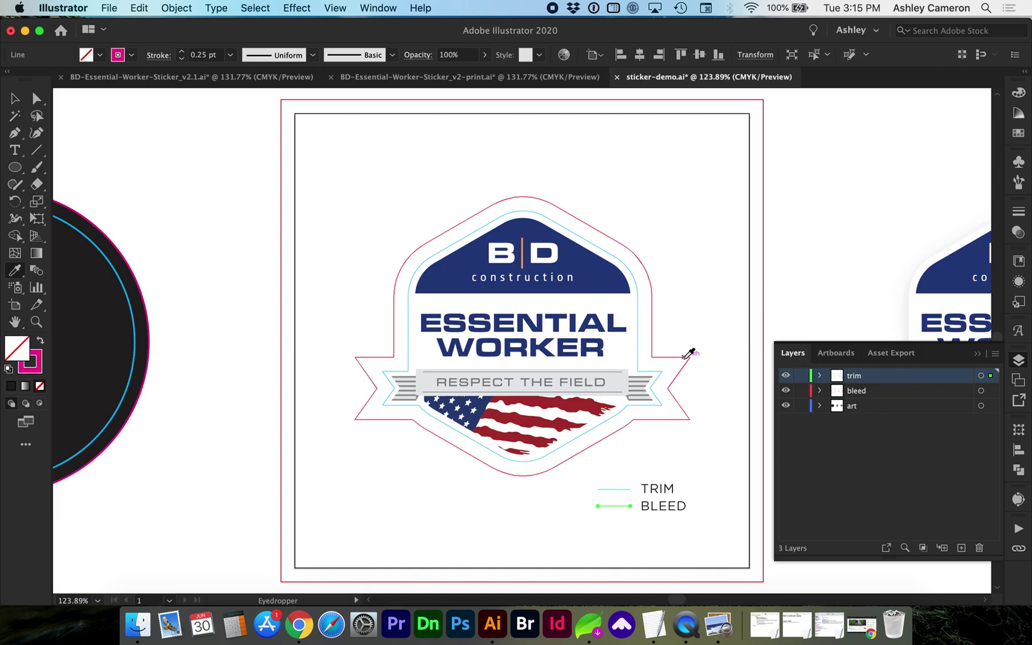
pyautogui.press('v')
pyautogui.click(704, 328)
pyautogui.hscroll(2, 659, 424)
pyautogui.scroll(-1, 659, 424)
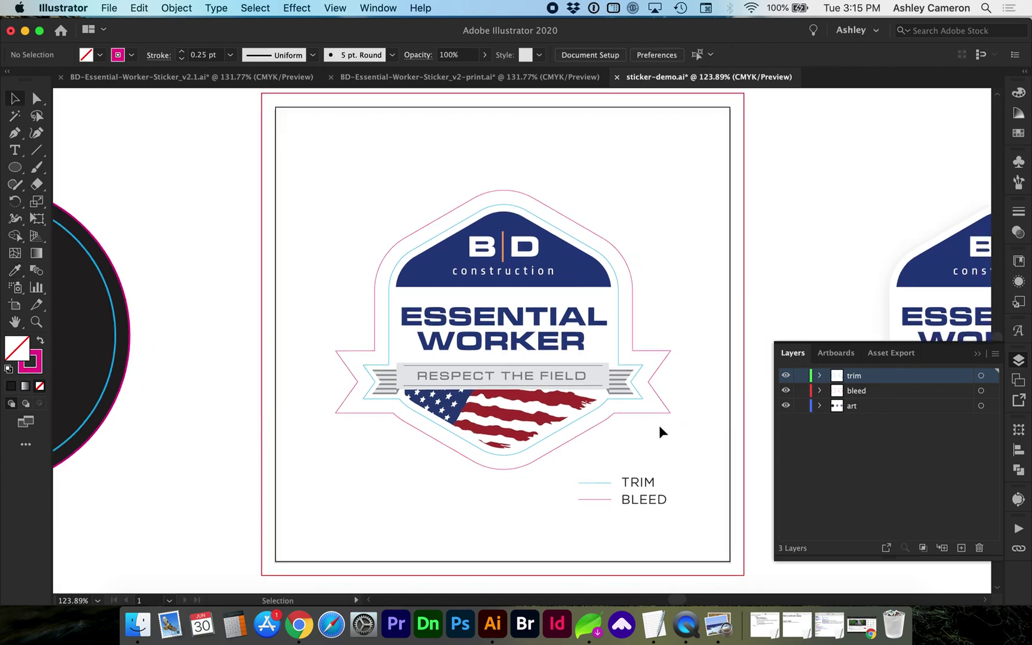
pyautogui.hscroll(2, 658, 428)
pyautogui.scroll(-1, 659, 427)
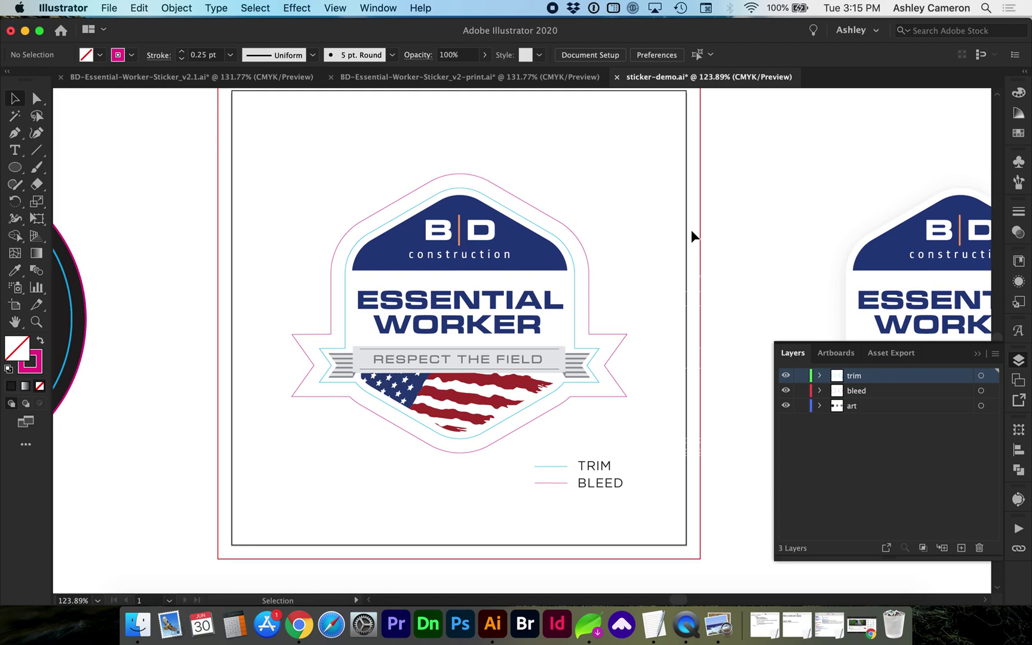
# - Check the magenta bleed outline's layer, then start Save As with Cmd+Shift+S
pyautogui.click(575, 323)
pyautogui.click(589, 304)
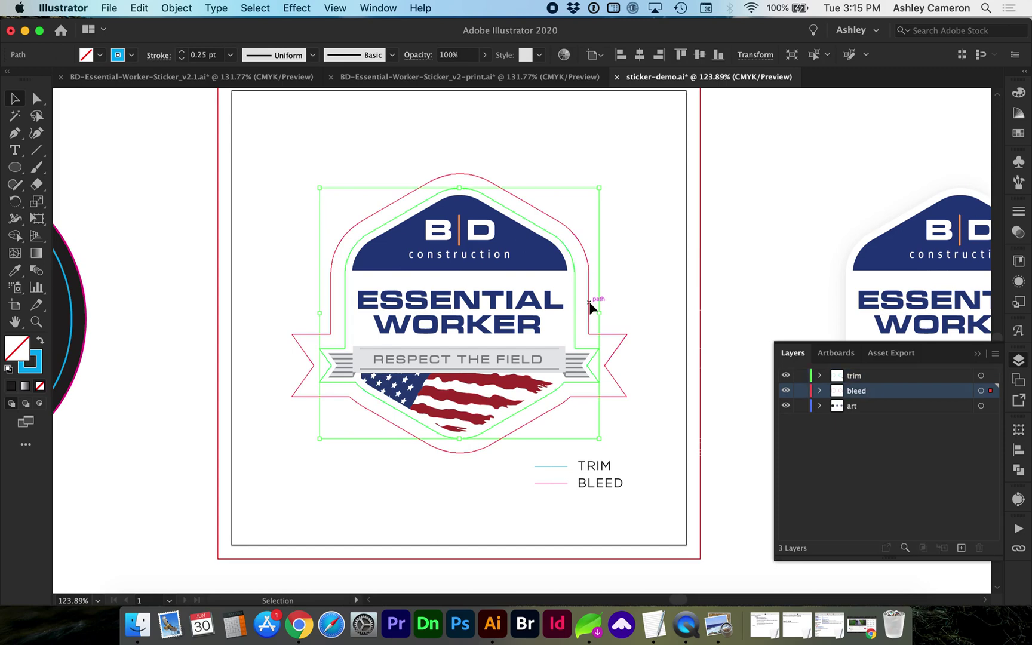
pyautogui.click(639, 292)
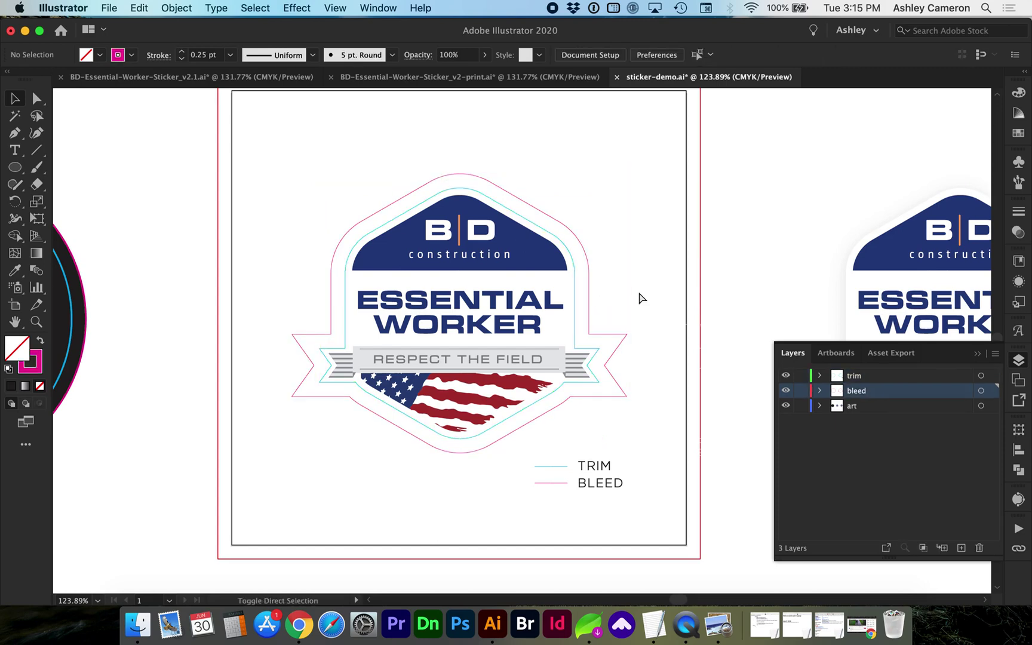
pyautogui.press('super+shift+s')
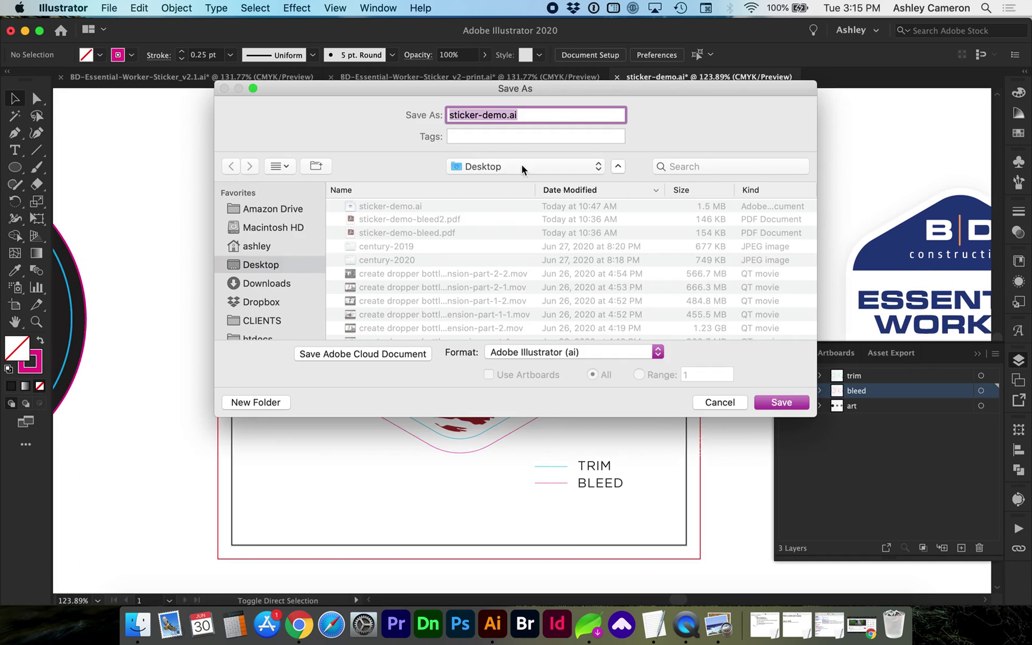
# - Append -print to the file name and save it with Illustrator CS6 version compatibility
pyautogui.press('Right')
pyautogui.write('-print')
pyautogui.click(771, 402)
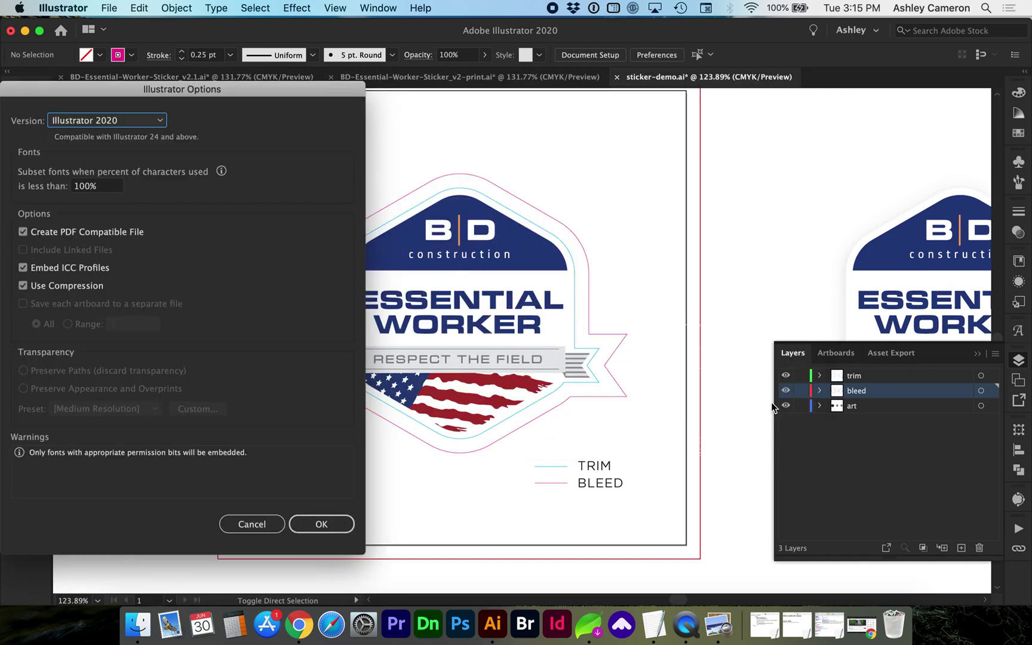
pyautogui.click(159, 120)
pyautogui.click(142, 187)
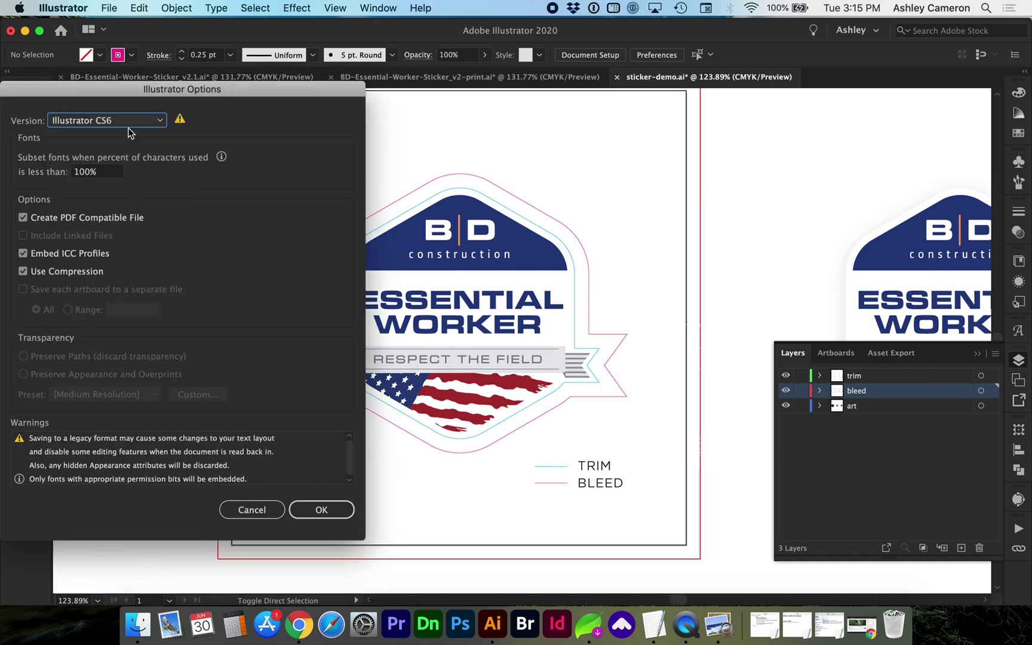
pyautogui.click(329, 508)
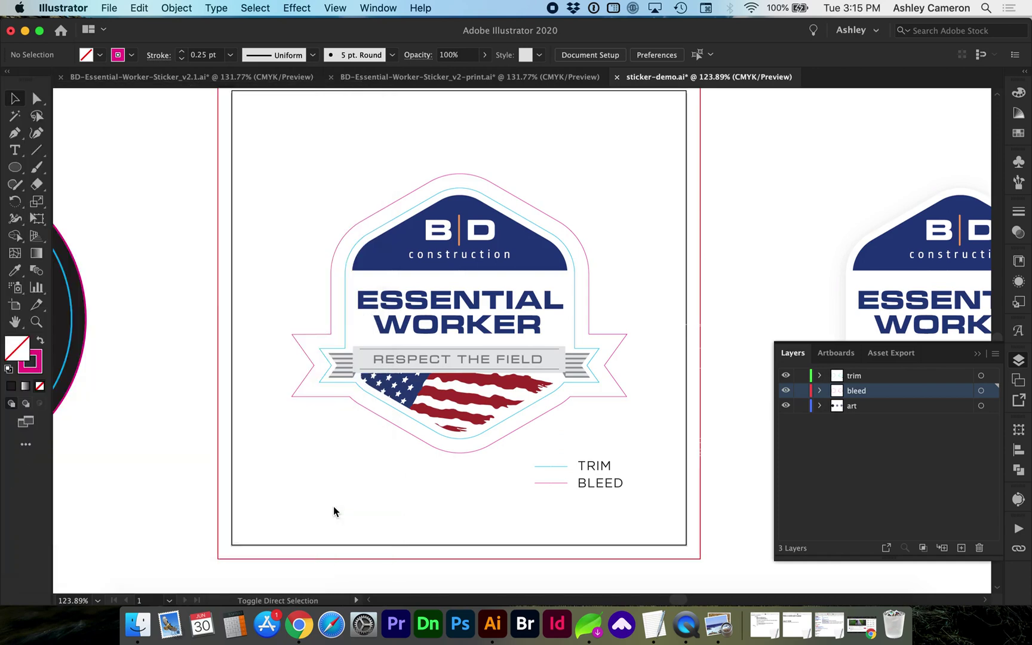
# - Delete the dark circle and duplicate sticker outside the artboard, lock trim, and fit the artboard
pyautogui.press('super+minus')
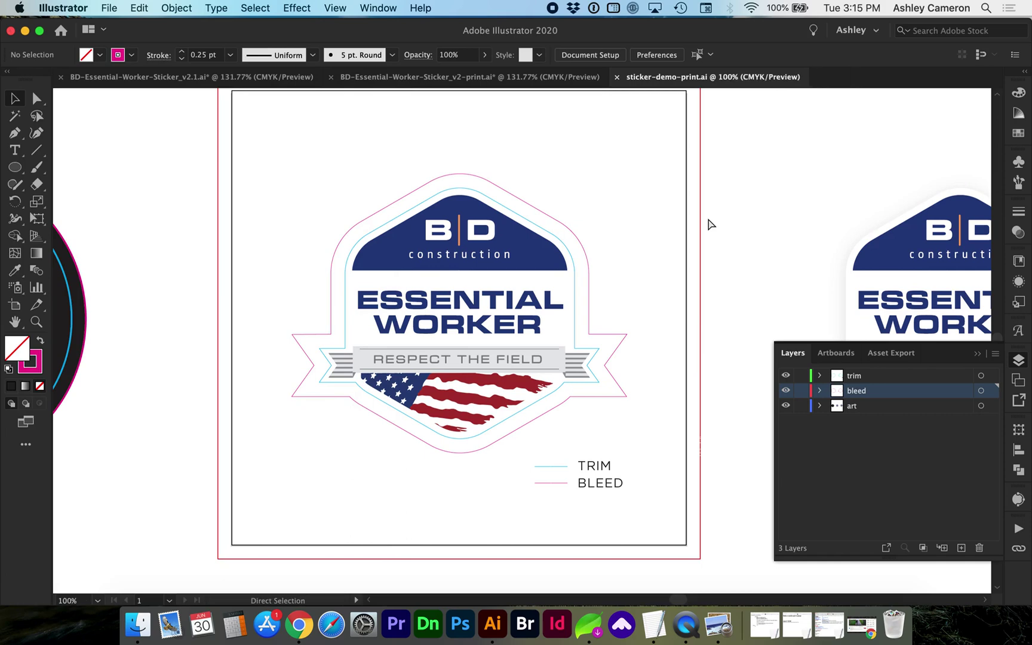
pyautogui.press('super+minus')
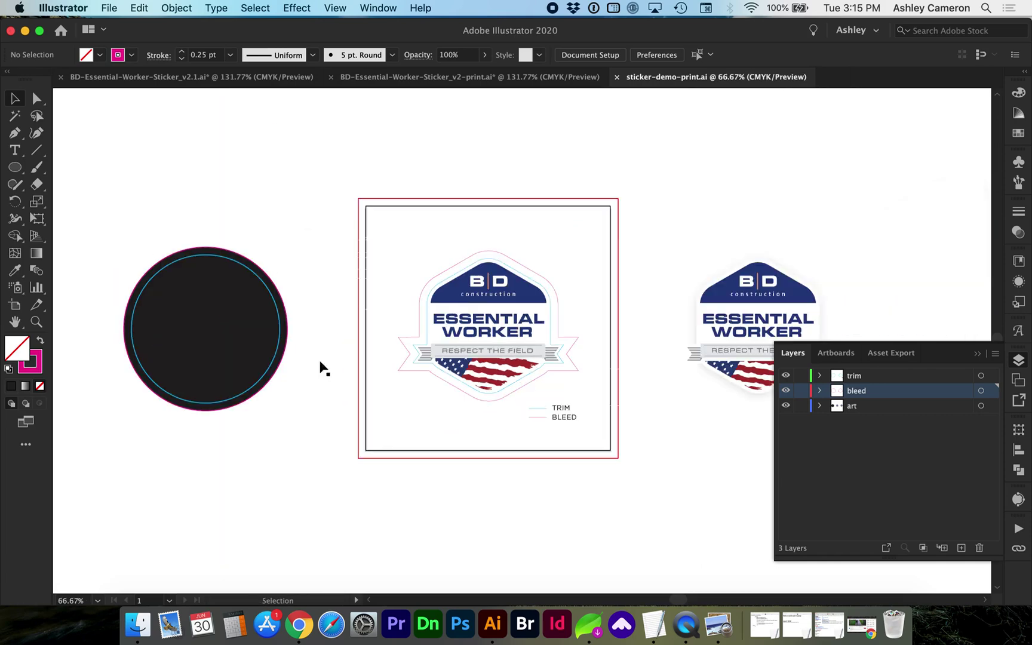
pyautogui.moveTo(114, 213); pyautogui.dragTo(334, 457)
pyautogui.press('super+a')
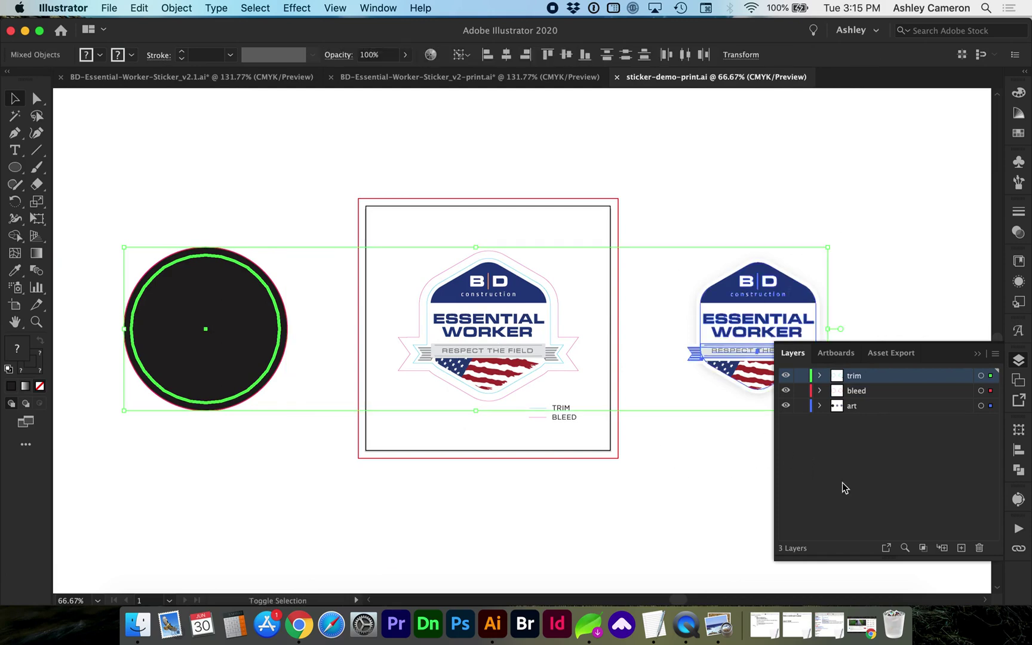
pyautogui.press('Delete')
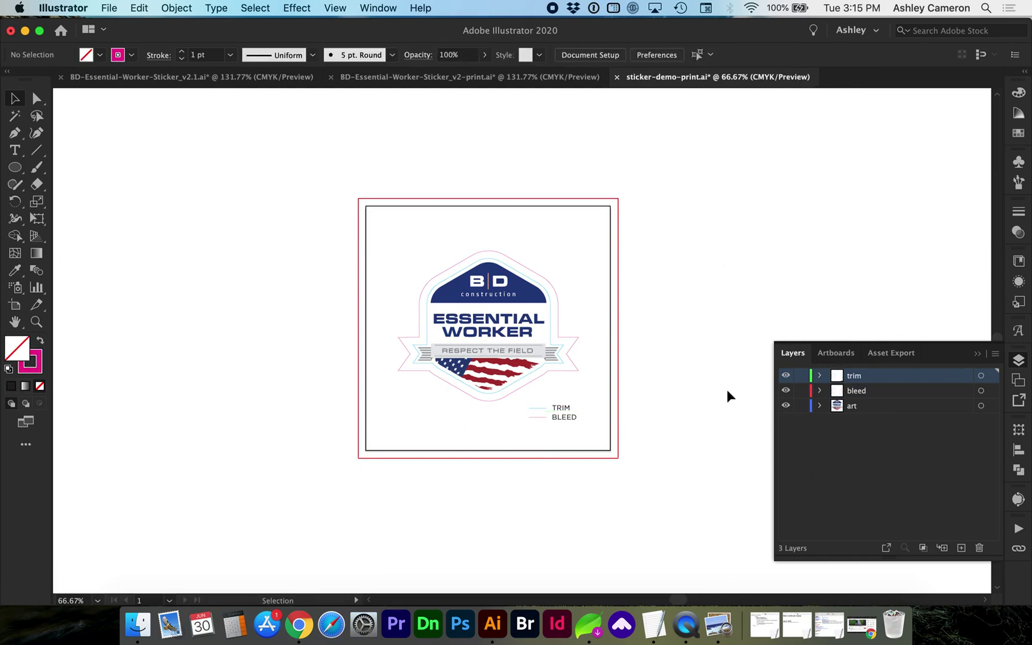
pyautogui.click(800, 375)
pyautogui.press('super+0')
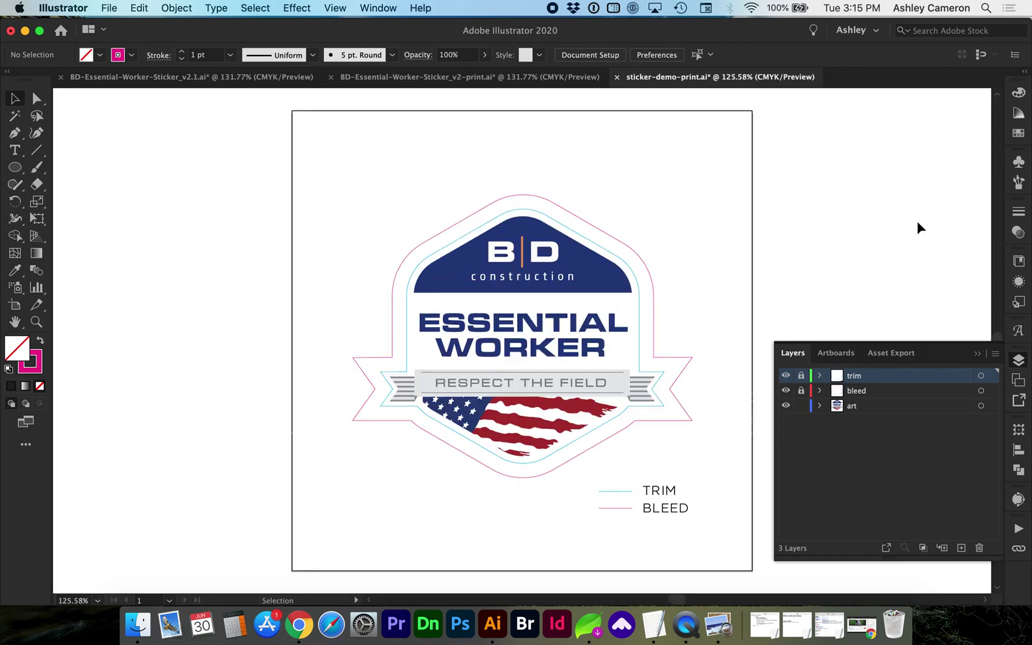